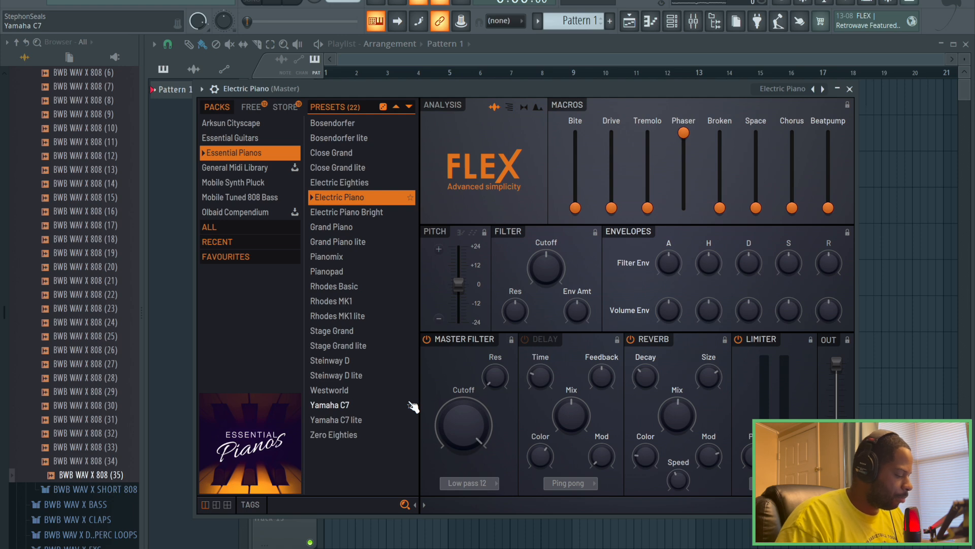
# Open the piano roll of the Electric Piano channel and set the project tempo to 140 BPM.
pyautogui.press('z')
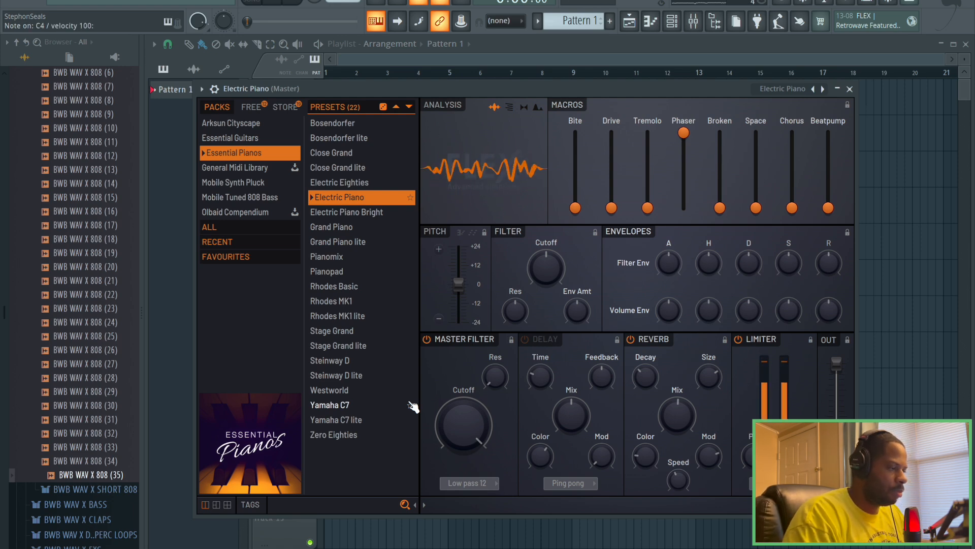
pyautogui.click(849, 90)
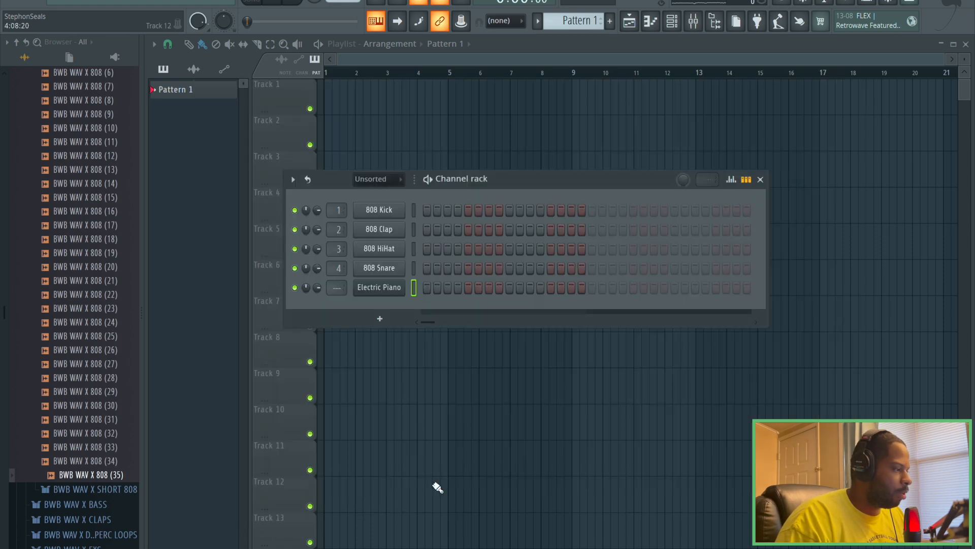
pyautogui.rightClick(399, 287)
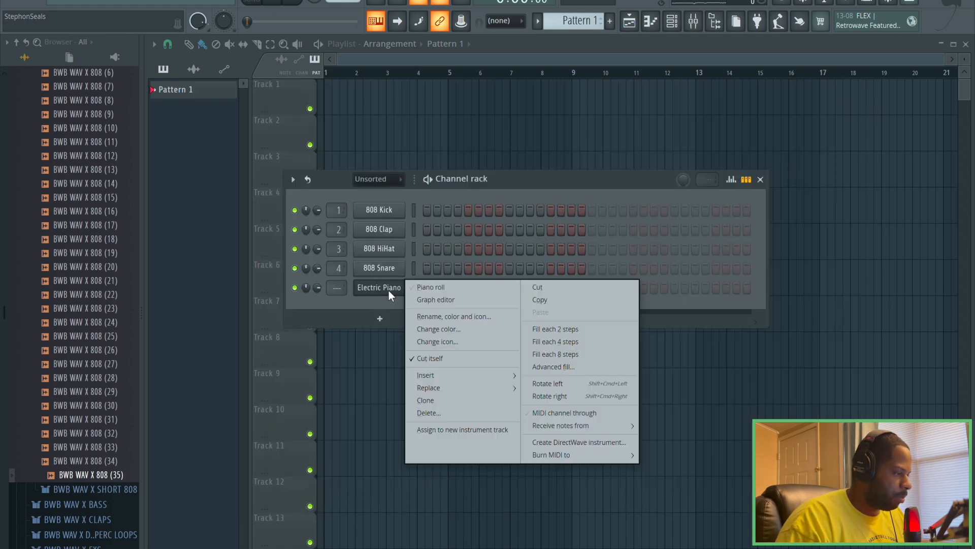
pyautogui.click(424, 285)
pyautogui.rightClick(308, 0)
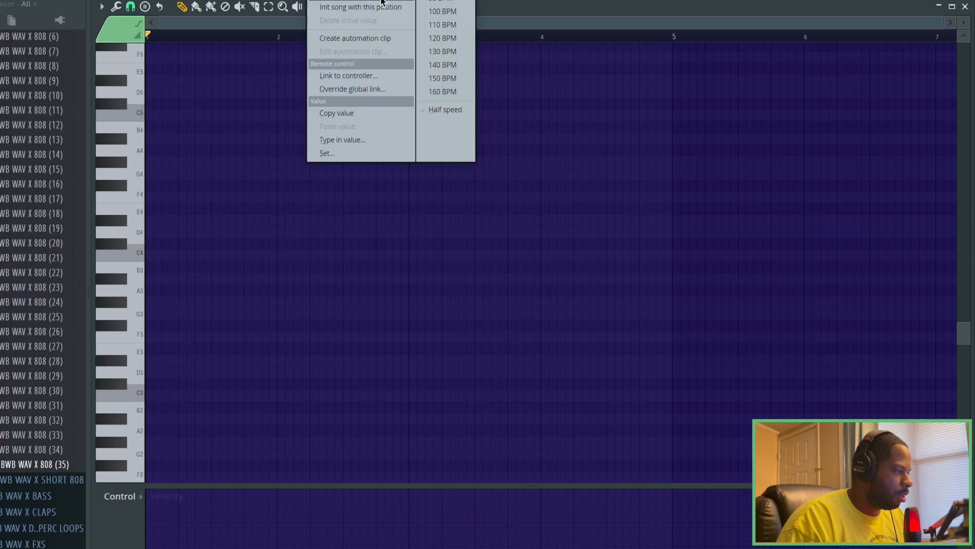
pyautogui.click(448, 70)
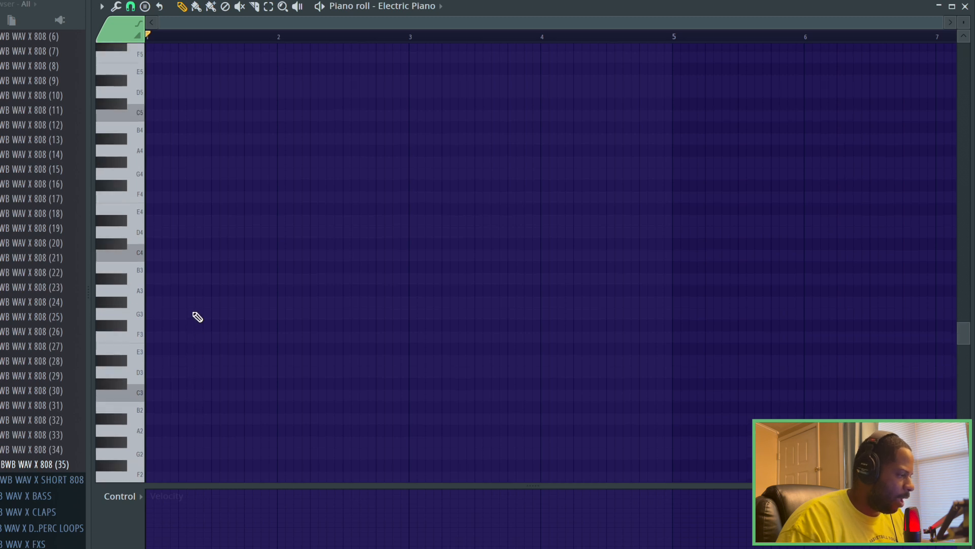
# Enlarge the note area and enter a one-bar C4 note in bar 1 and a one-bar D4 note in bar 2.
pyautogui.scroll(3, 198, 317)
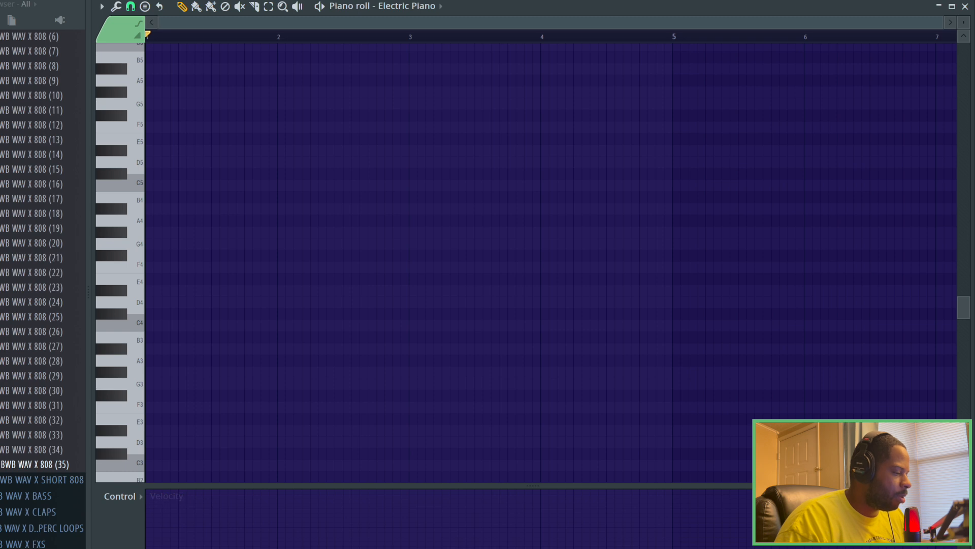
pyautogui.moveTo(533, 486); pyautogui.dragTo(533, 501)
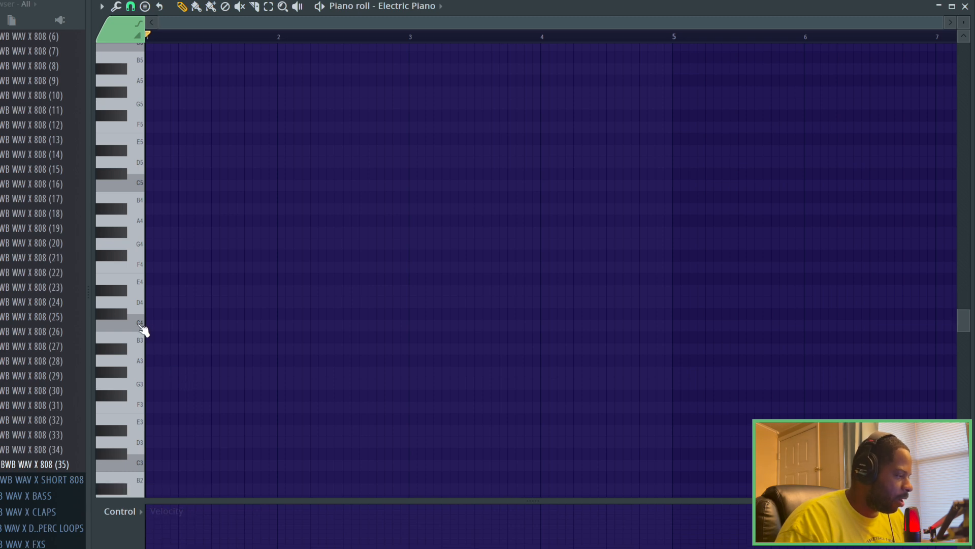
pyautogui.moveTo(162, 327); pyautogui.dragTo(275, 329)
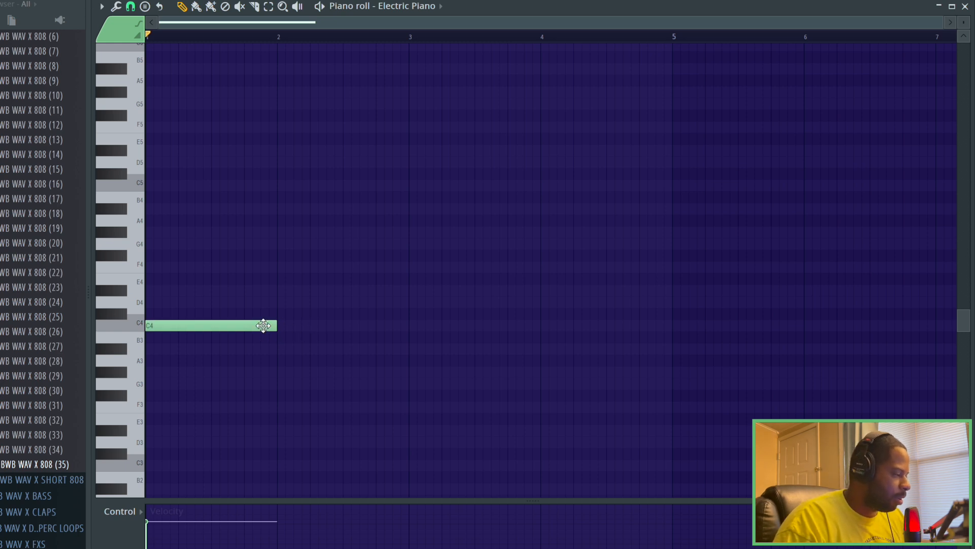
pyautogui.click(281, 302)
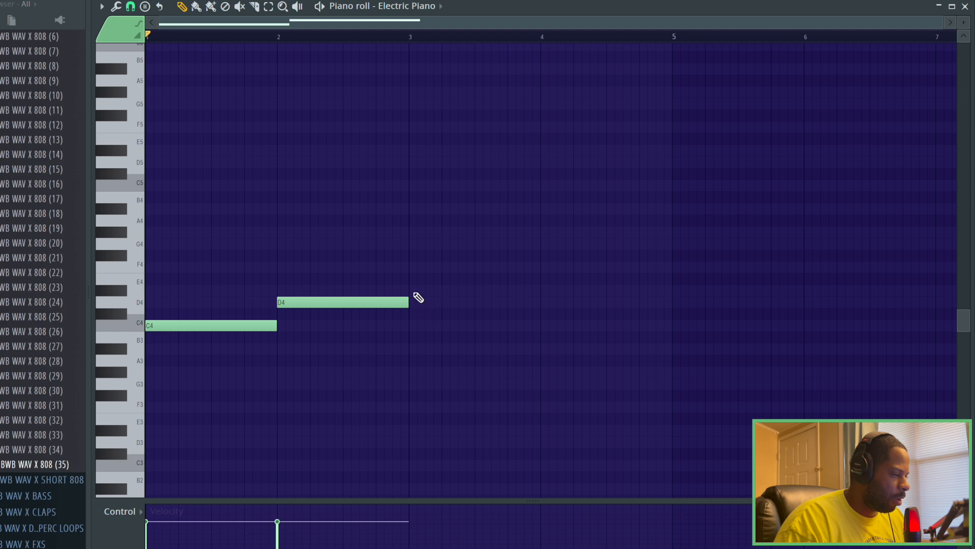
pyautogui.click(412, 290)
pyautogui.click(545, 325)
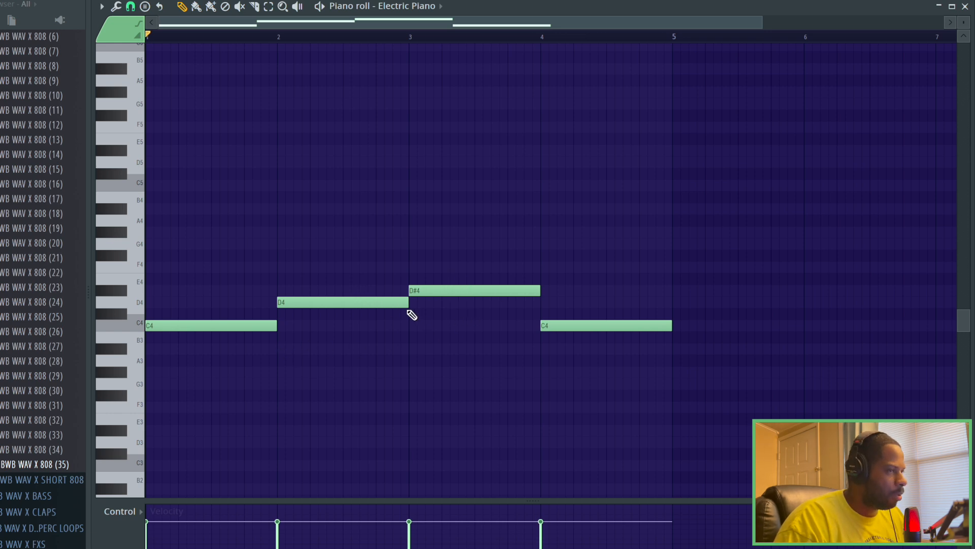
pyautogui.rightClick(485, 290)
pyautogui.rightClick(579, 327)
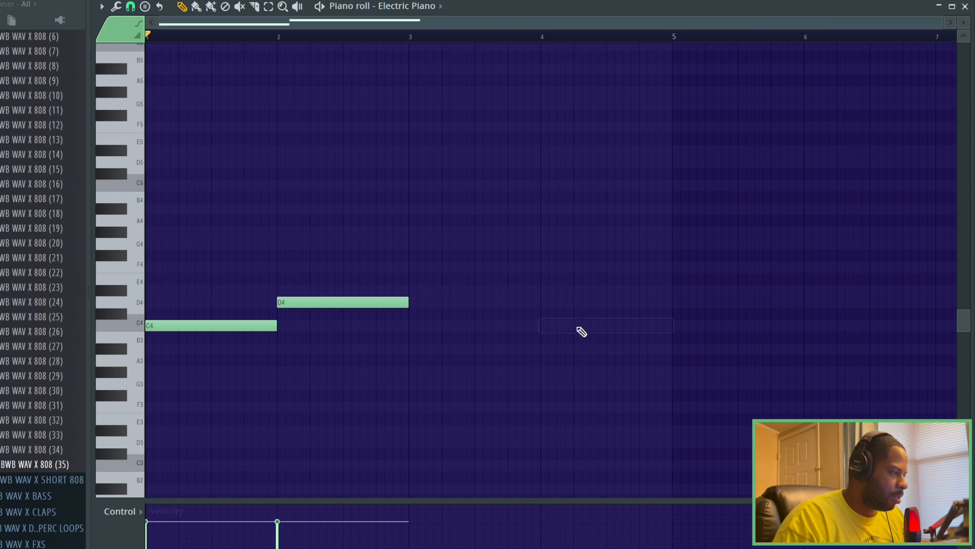
pyautogui.click(238, 127)
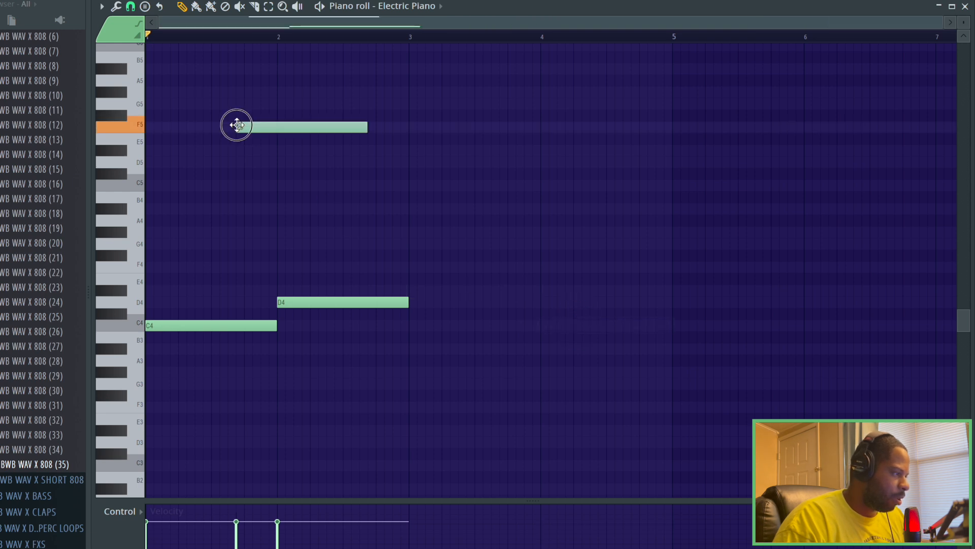
pyautogui.click(443, 139)
pyautogui.click(599, 139)
pyautogui.rightClick(533, 135)
pyautogui.rightClick(660, 139)
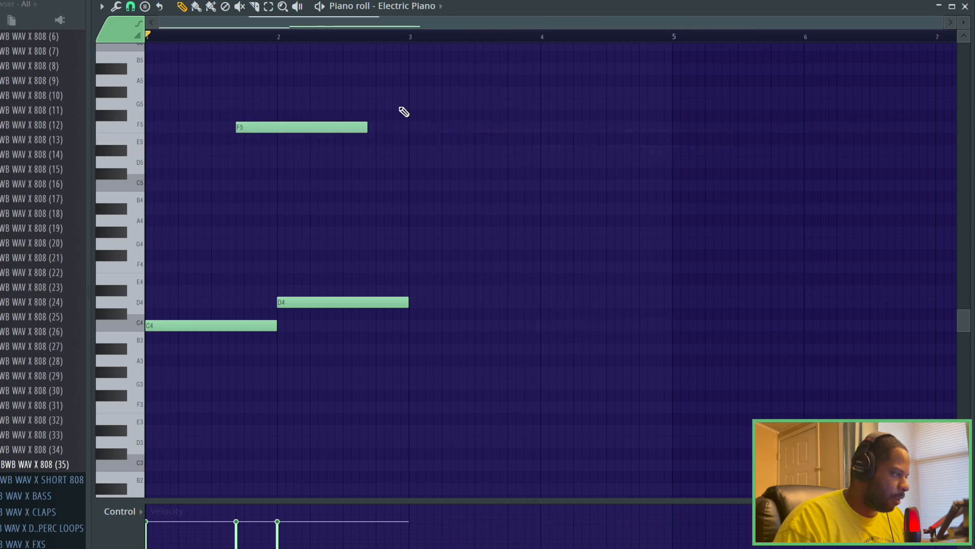
pyautogui.rightClick(305, 127)
pyautogui.click(165, 127)
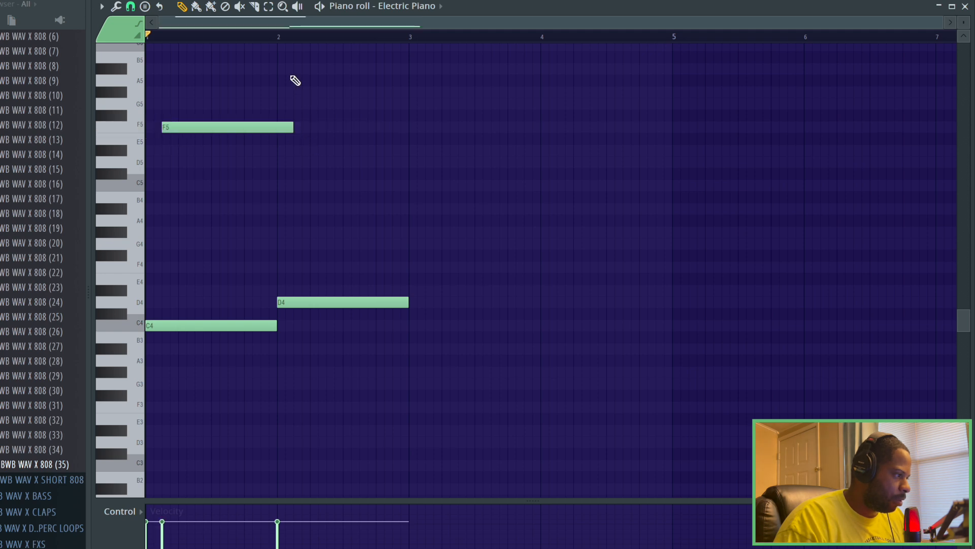
pyautogui.click(283, 47)
pyautogui.click(411, 92)
pyautogui.click(542, 104)
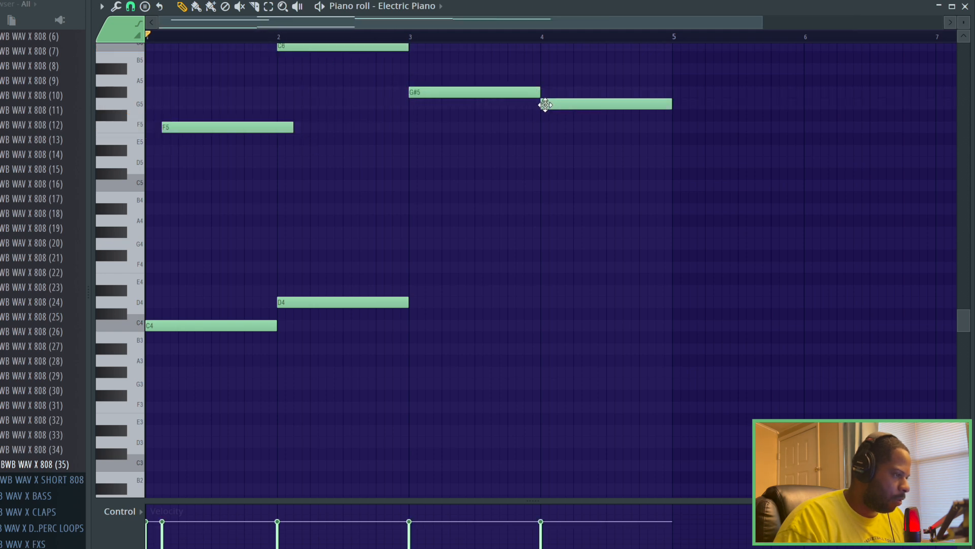
pyautogui.rightClick(603, 102)
pyautogui.rightClick(531, 92)
pyautogui.moveTo(361, 42); pyautogui.dragTo(295, 42)
pyautogui.rightClick(292, 49)
pyautogui.rightClick(282, 123)
pyautogui.moveTo(295, 39); pyautogui.dragTo(355, 42)
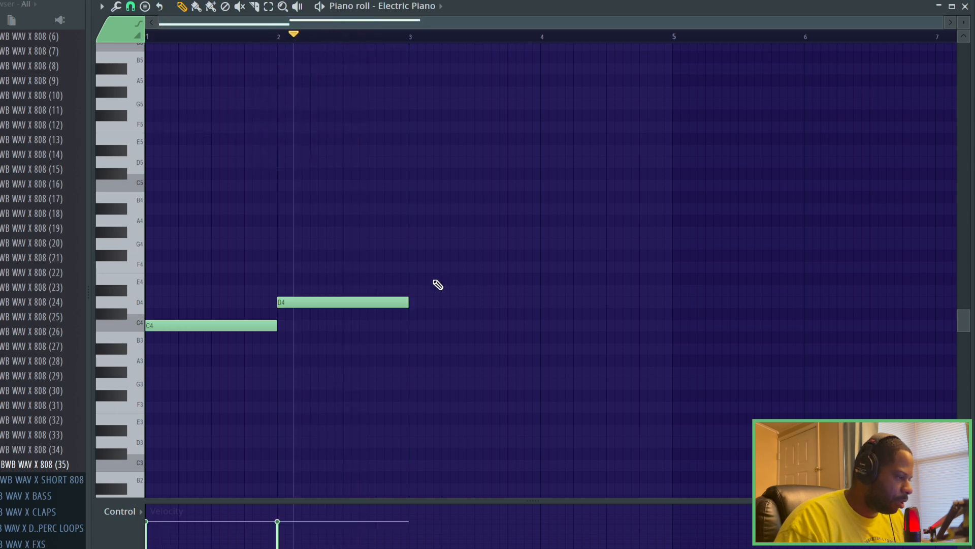
# Add a D#4 note at bar 3, lengthen it to two bars, and play back the three-note line.
pyautogui.click(450, 291)
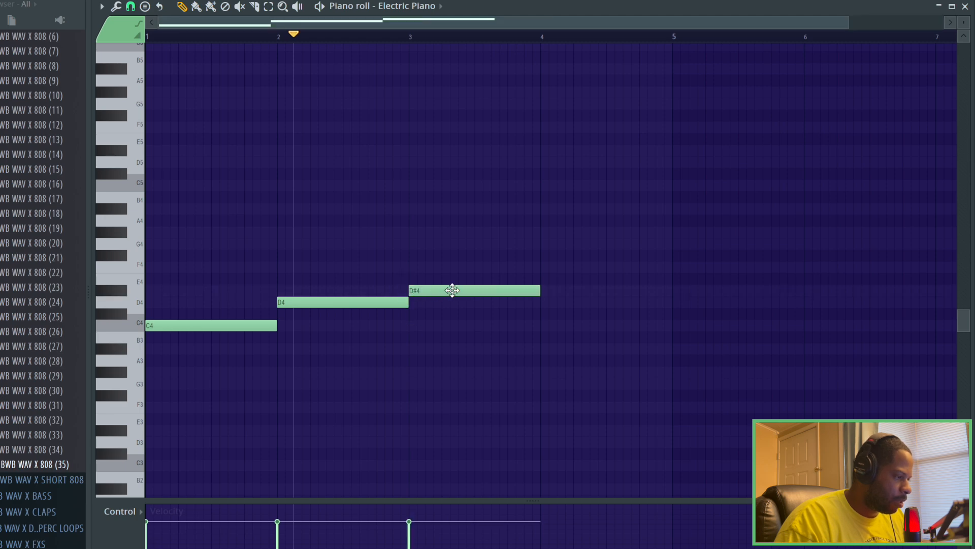
pyautogui.moveTo(537, 288); pyautogui.dragTo(671, 290)
pyautogui.press('space')
pyautogui.press('space')
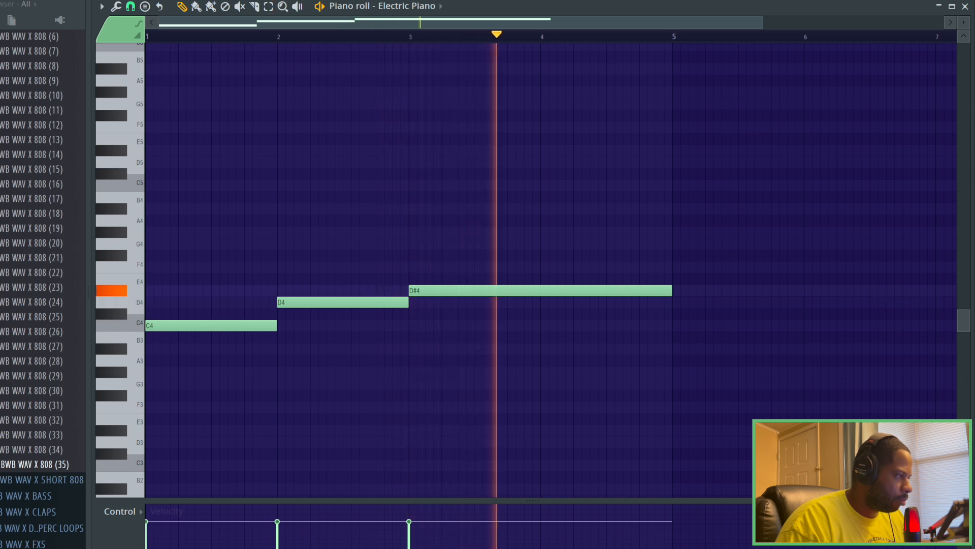
pyautogui.press('space')
# Move the long bar 3 note to C4 and the bar 1 note to D#4, with playback running.
pyautogui.moveTo(434, 292); pyautogui.dragTo(434, 329)
pyautogui.click(227, 325)
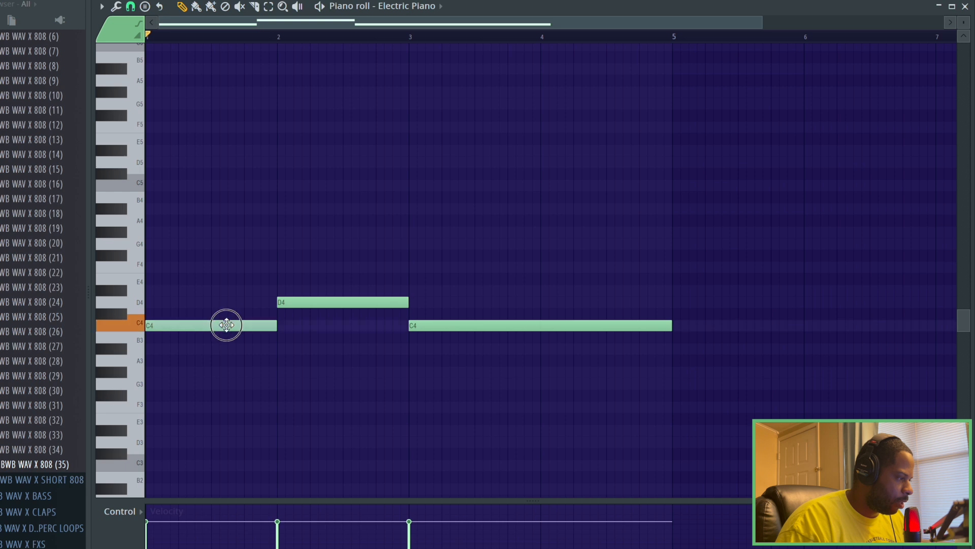
pyautogui.moveTo(227, 325); pyautogui.dragTo(227, 290)
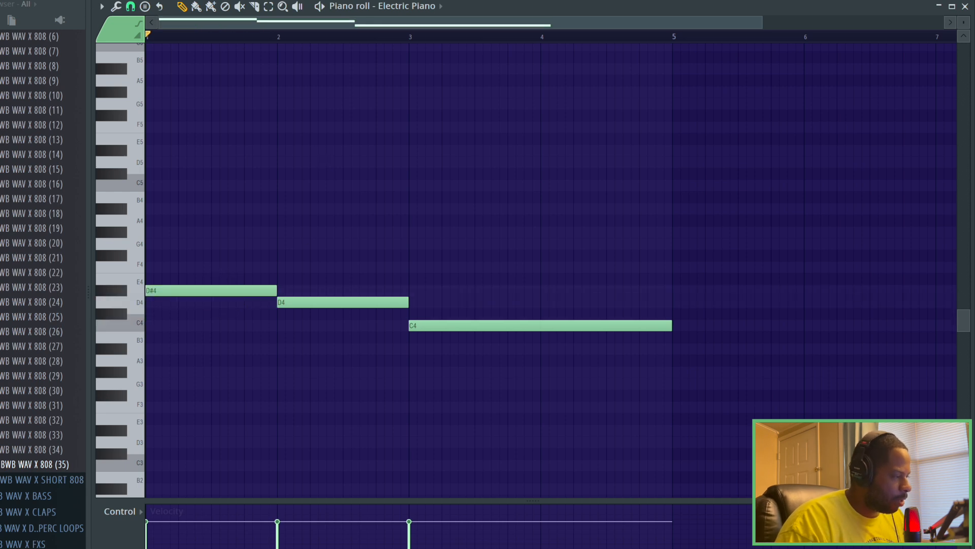
pyautogui.press('space')
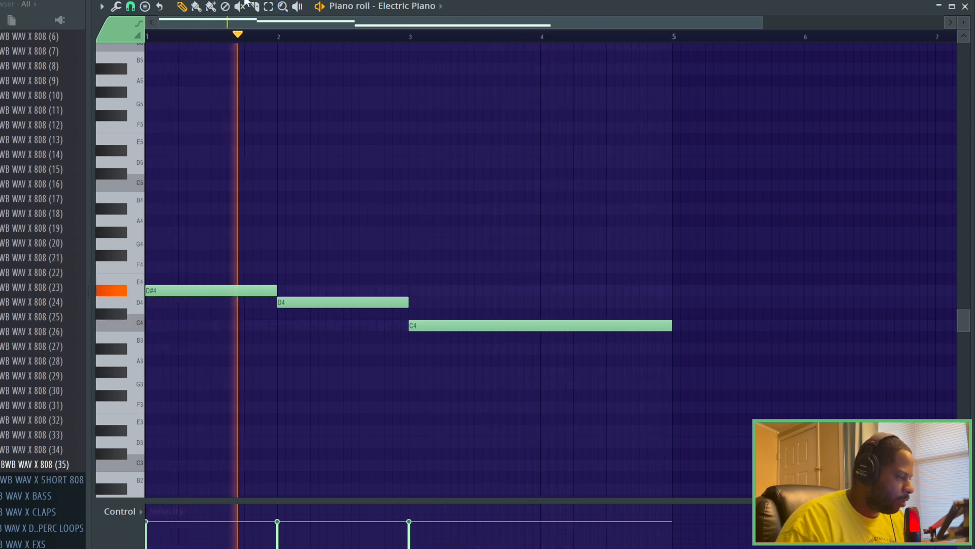
# Stack two-bar D#4, G4 and A#4 notes above the C4 at bar 3 to build a chord.
pyautogui.click(412, 290)
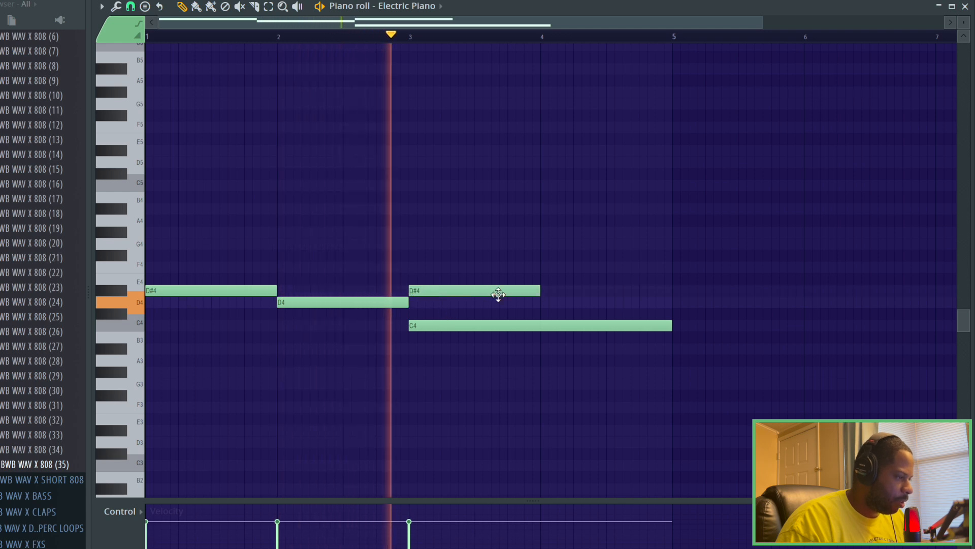
pyautogui.moveTo(540, 291); pyautogui.dragTo(672, 290)
pyautogui.click(415, 244)
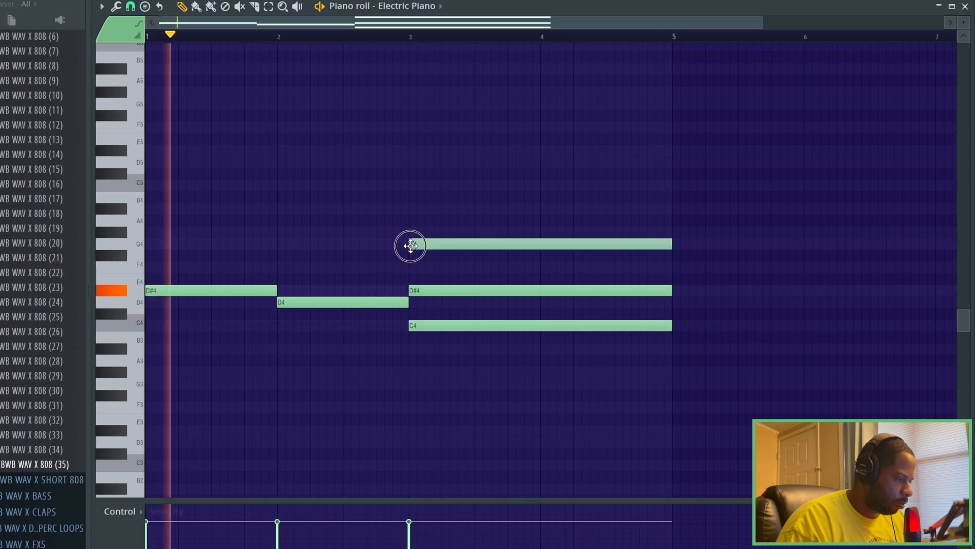
pyautogui.click(414, 209)
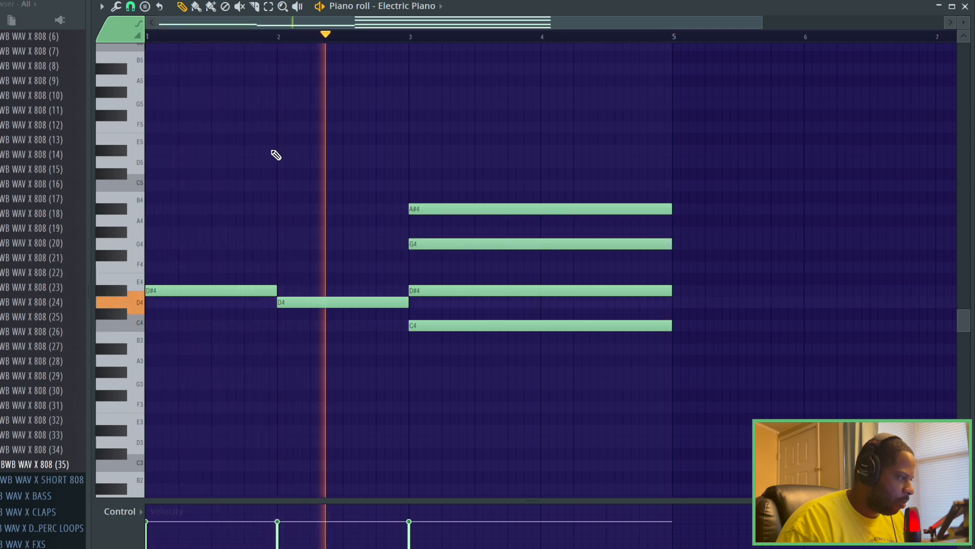
# Stack one-bar notes G4, A#4 and D5 in bar 1 and F4, G#4 and C5 in bar 2, and play back the chords.
pyautogui.click(274, 150)
pyautogui.moveTo(528, 150)
pyautogui.mouseDown()
pyautogui.moveTo(376, 160)
pyautogui.moveTo(349, 277)
pyautogui.moveTo(331, 259)
pyautogui.moveTo(406, 264)
pyautogui.mouseUp()
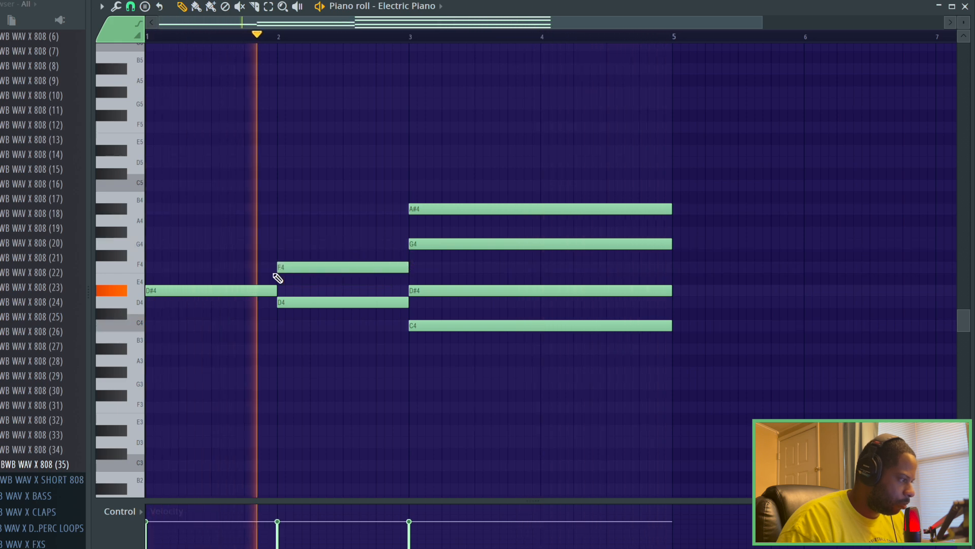
pyautogui.click(152, 245)
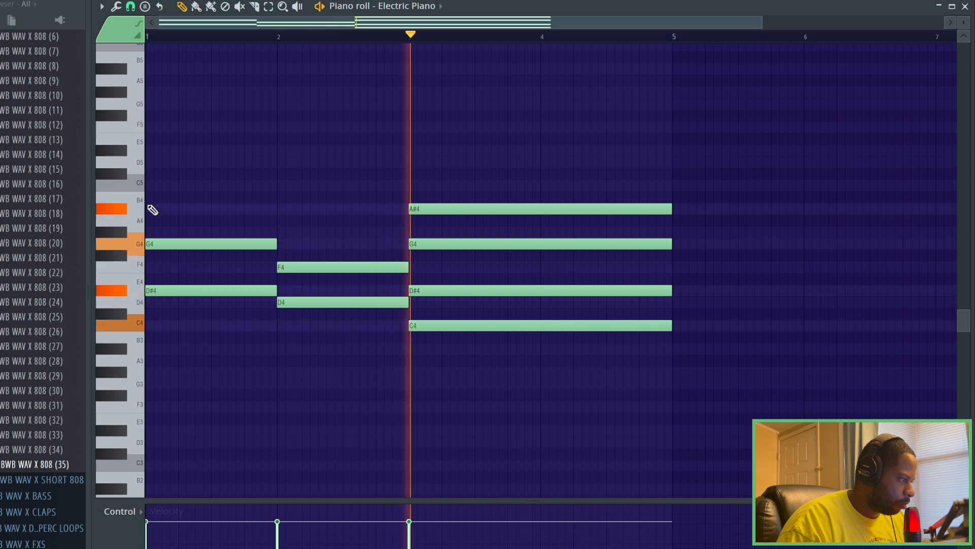
pyautogui.click(155, 208)
pyautogui.click(283, 232)
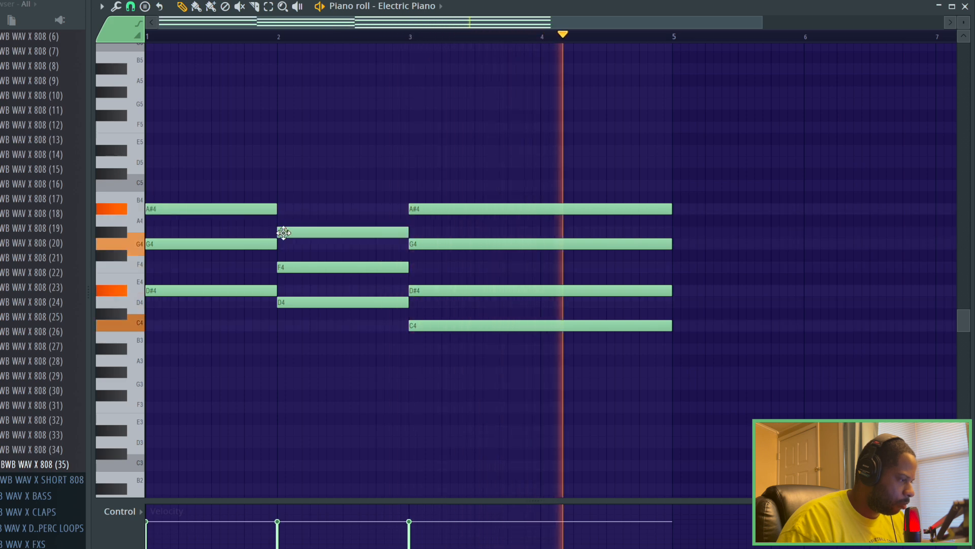
pyautogui.click(148, 162)
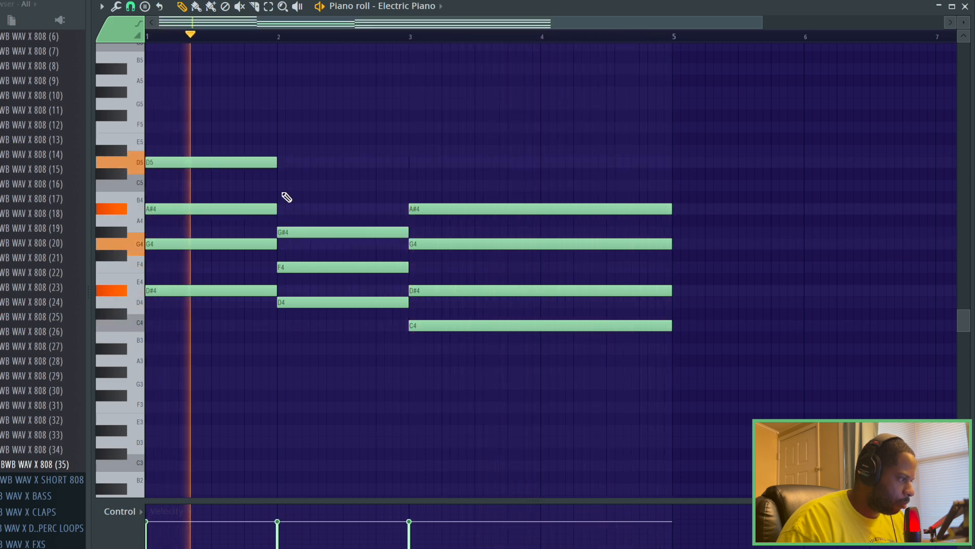
pyautogui.click(285, 186)
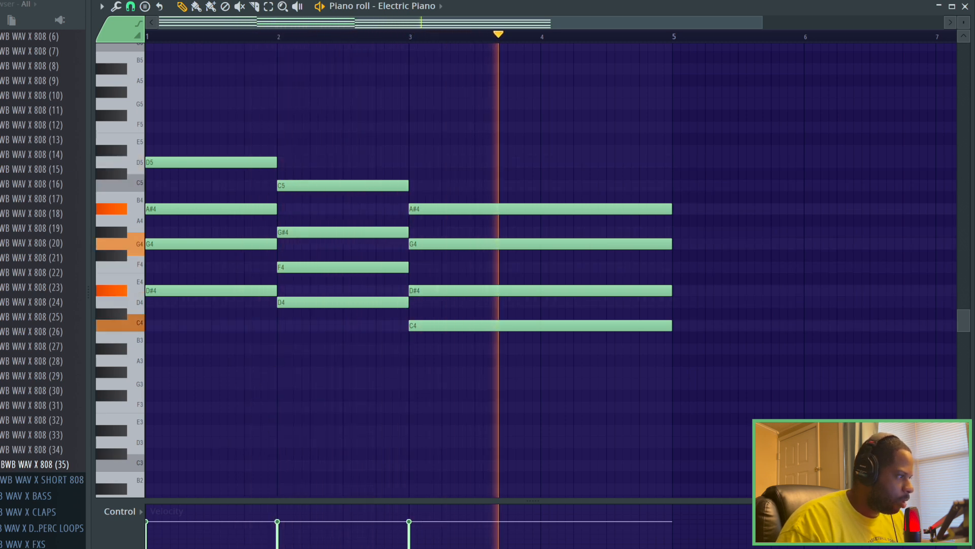
pyautogui.press('space')
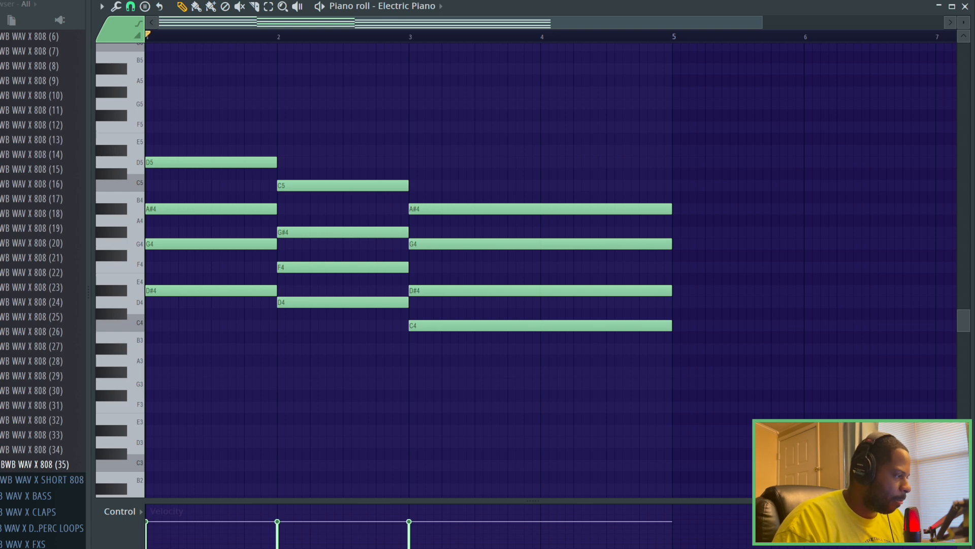
pyautogui.press('space')
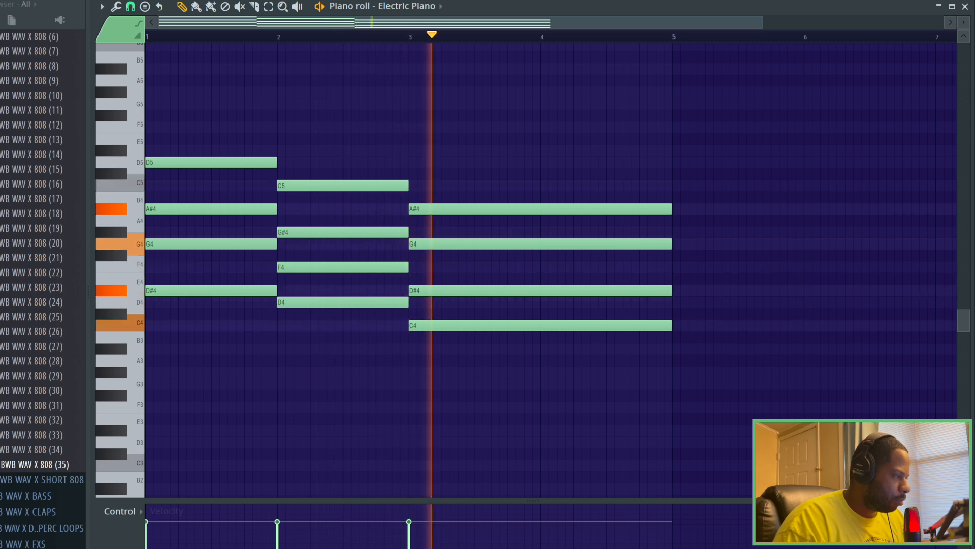
pyautogui.press('space')
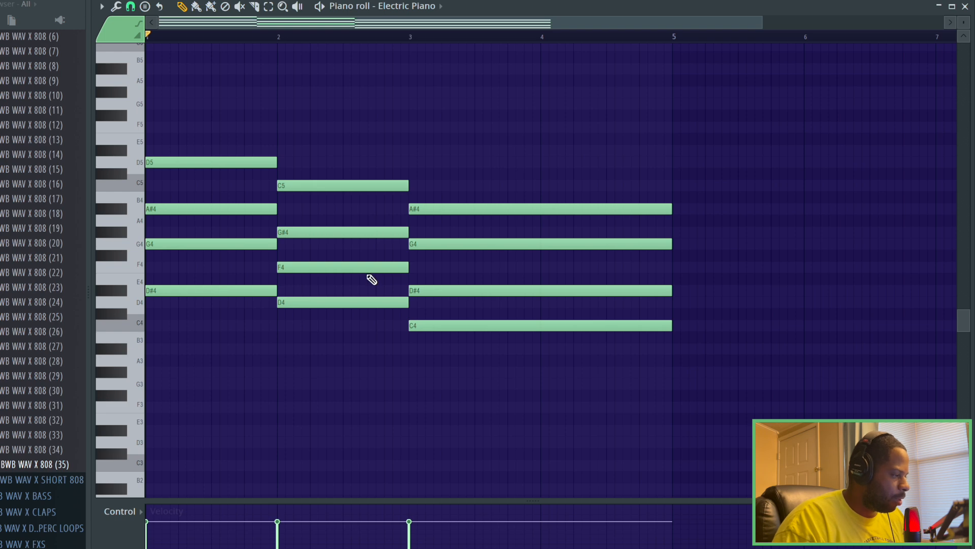
# Try replacing the notes above D4 in bar 2 with one-bar F4, A#4 and D5 notes, and play back the chords.
pyautogui.rightClick(334, 268)
pyautogui.rightClick(332, 233)
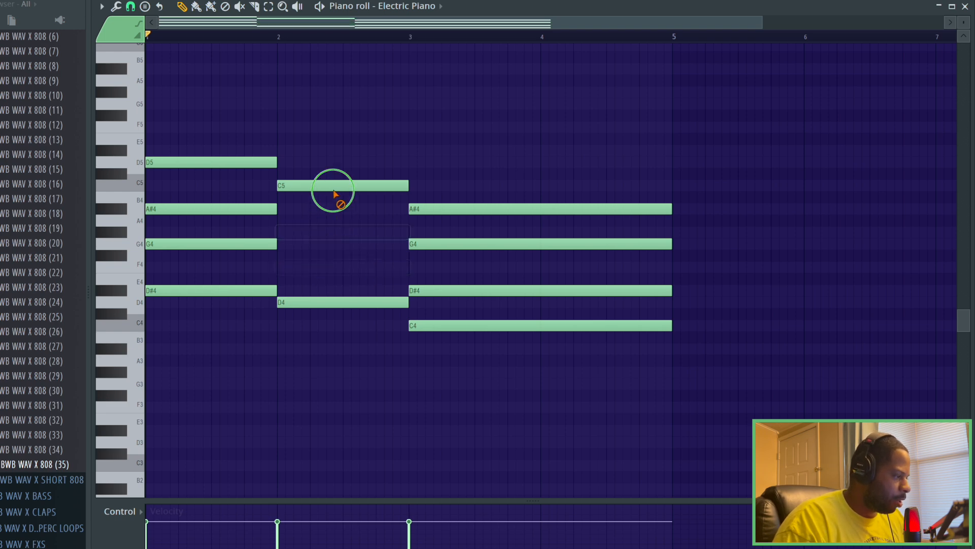
pyautogui.rightClick(330, 186)
pyautogui.click(283, 269)
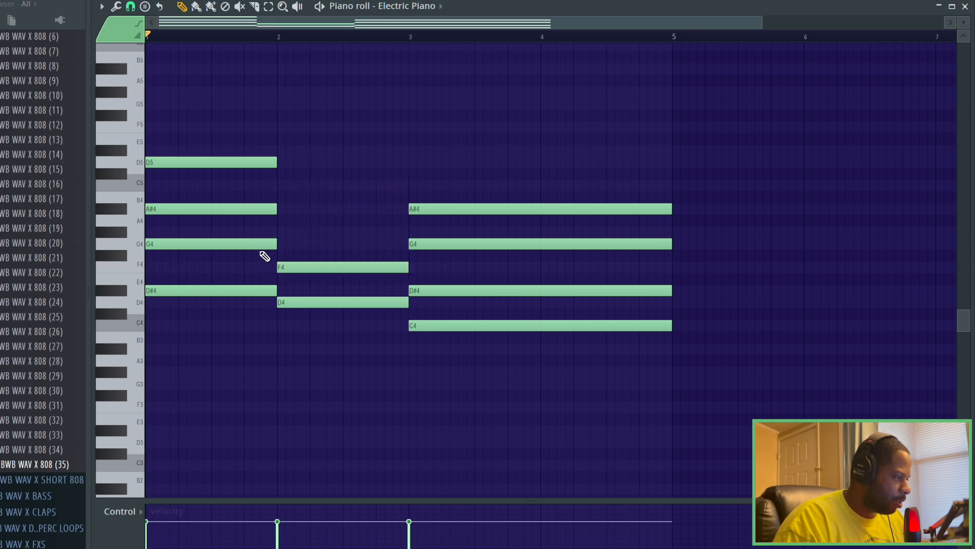
pyautogui.click(279, 236)
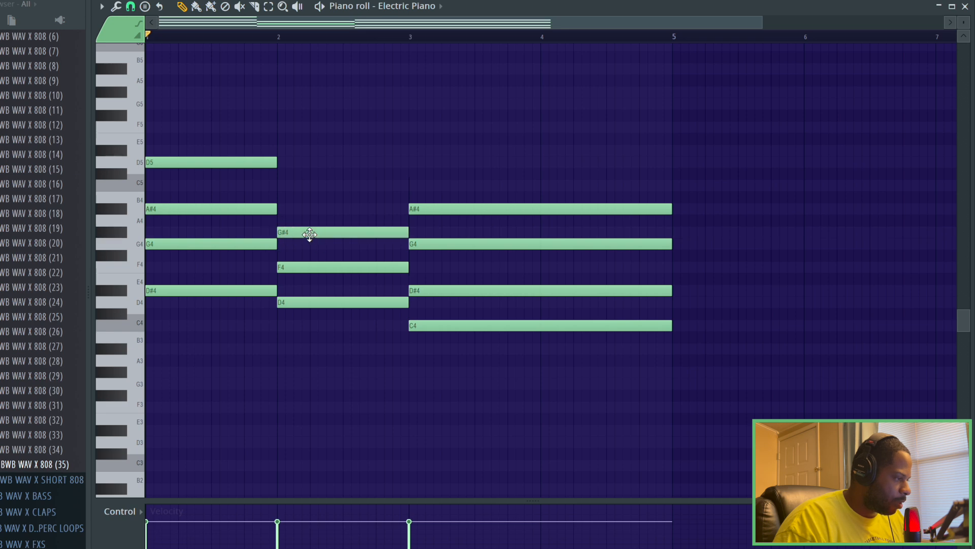
pyautogui.moveTo(309, 233); pyautogui.dragTo(313, 211)
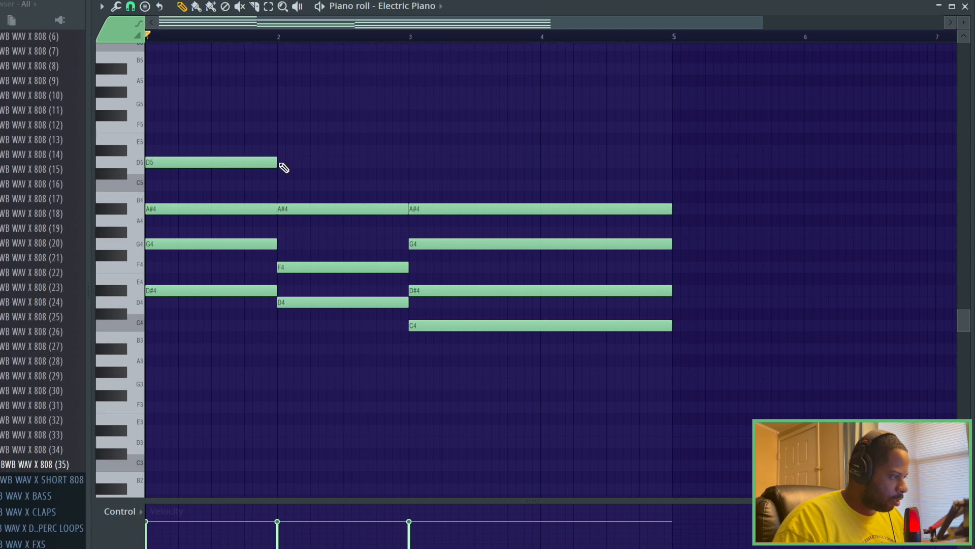
pyautogui.click(280, 163)
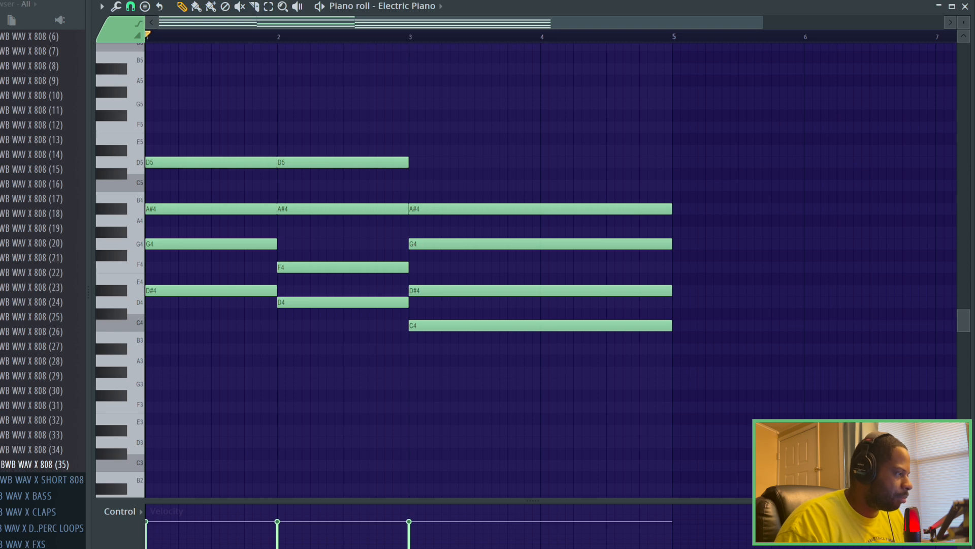
pyautogui.press('space')
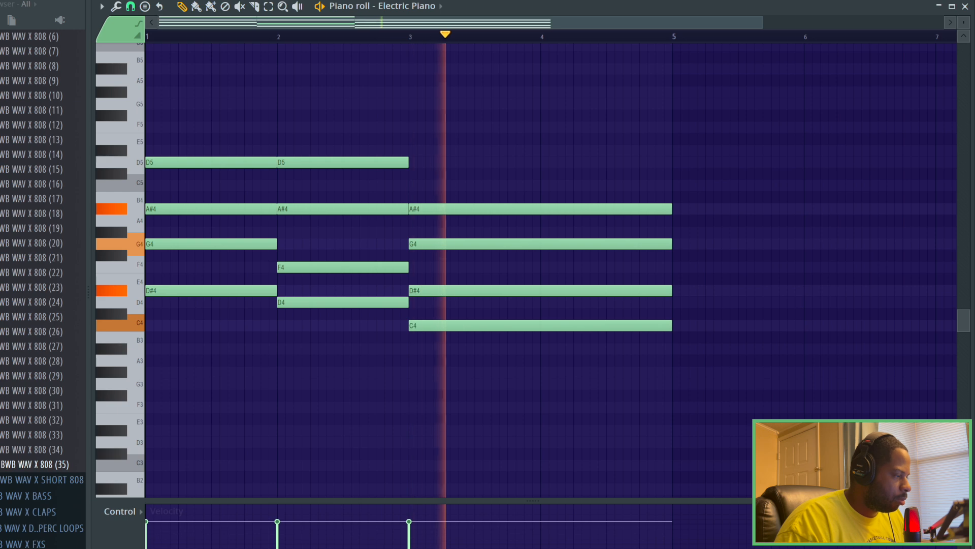
pyautogui.press('space')
# Swap the A#4 and D5 notes in bar 2 for one-bar G#4 and C5 notes, and play back the chords.
pyautogui.rightClick(333, 163)
pyautogui.rightClick(360, 208)
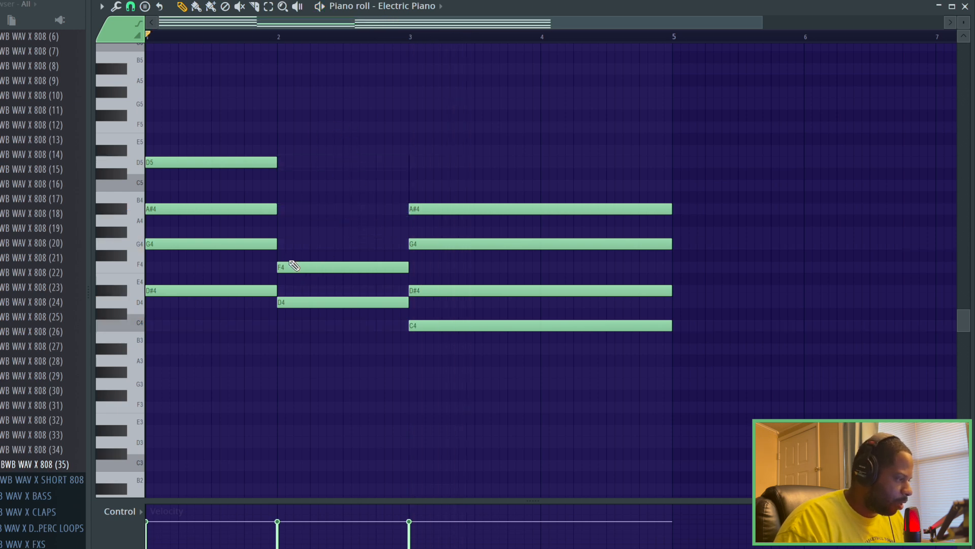
pyautogui.click(278, 232)
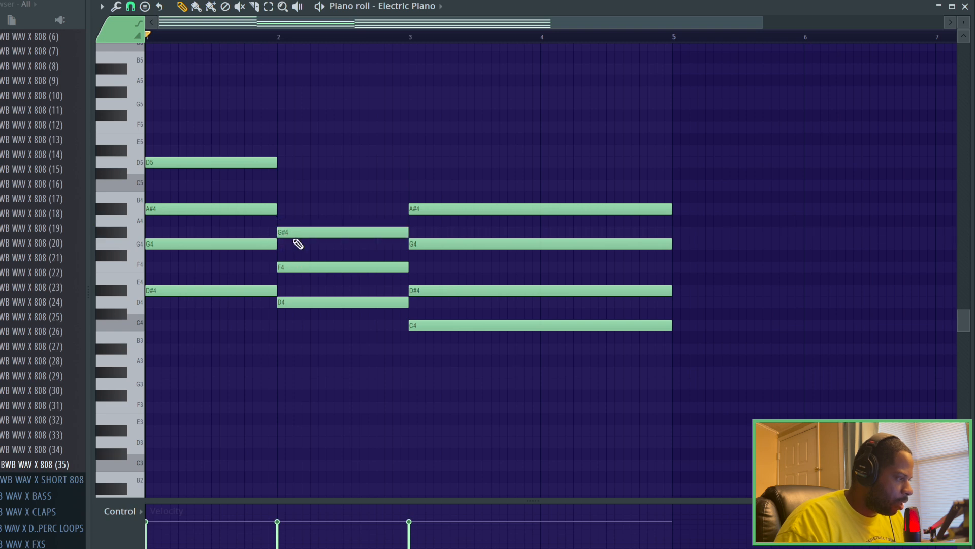
pyautogui.click(278, 185)
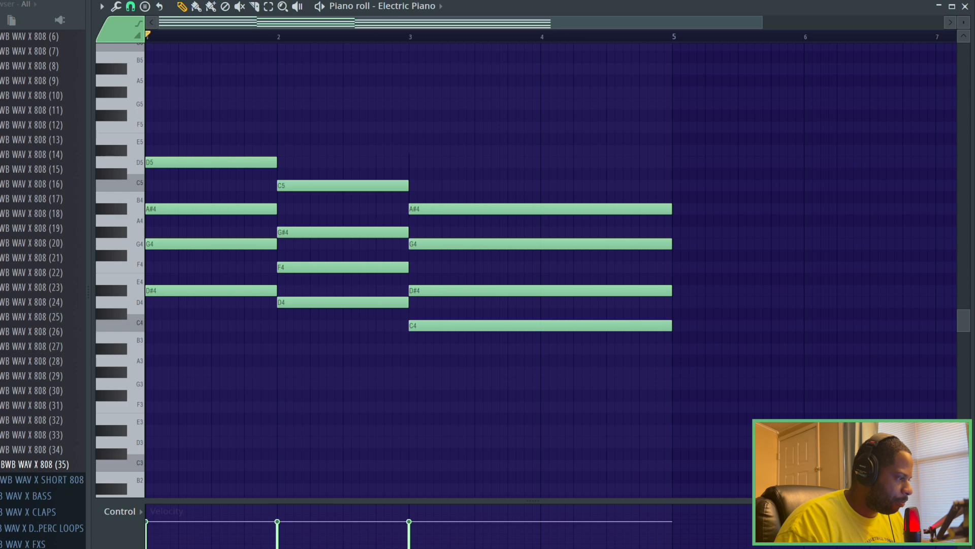
pyautogui.press('space')
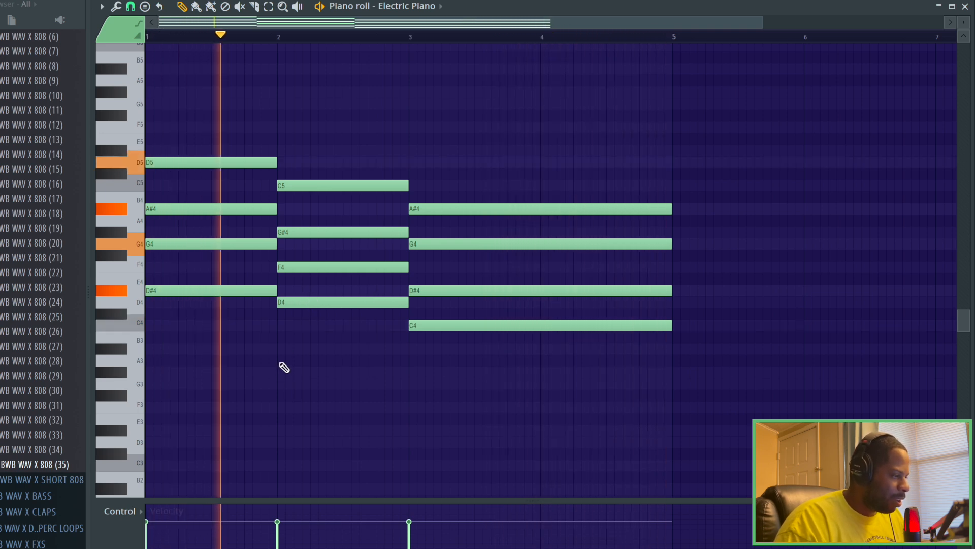
pyautogui.scroll(-1, 214, 368)
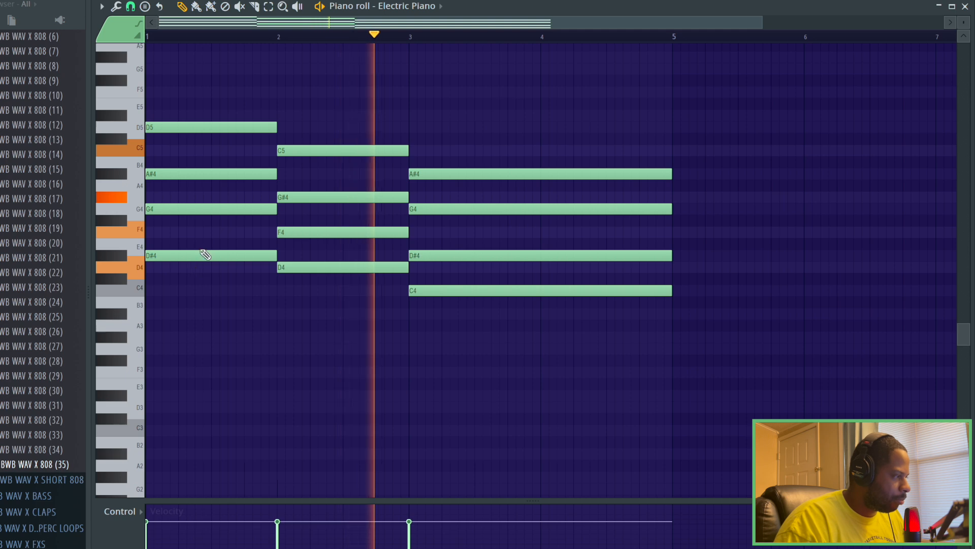
pyautogui.press('space')
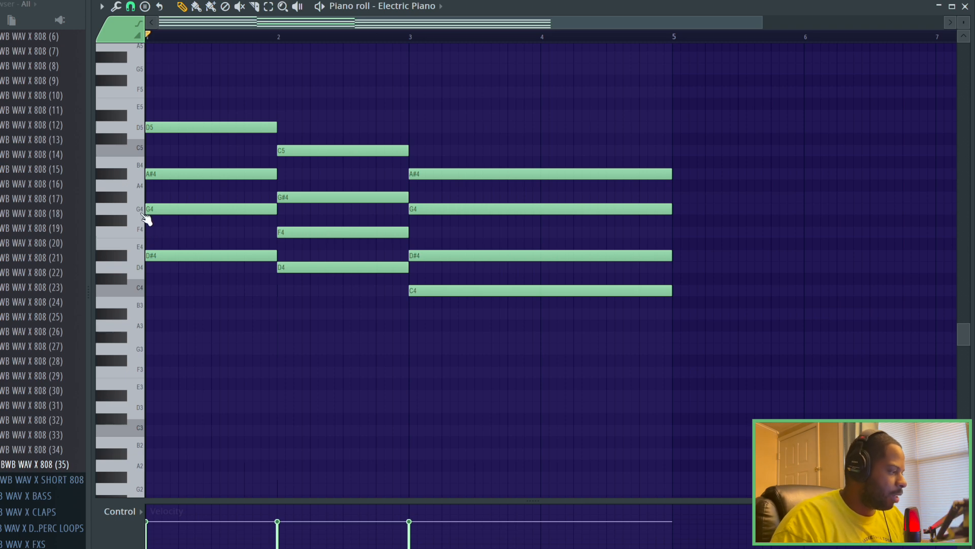
# Add a one-bar bass note below the bar 1 chord and set its pitch to D#3.
pyautogui.click(148, 337)
pyautogui.moveTo(220, 338); pyautogui.dragTo(237, 368)
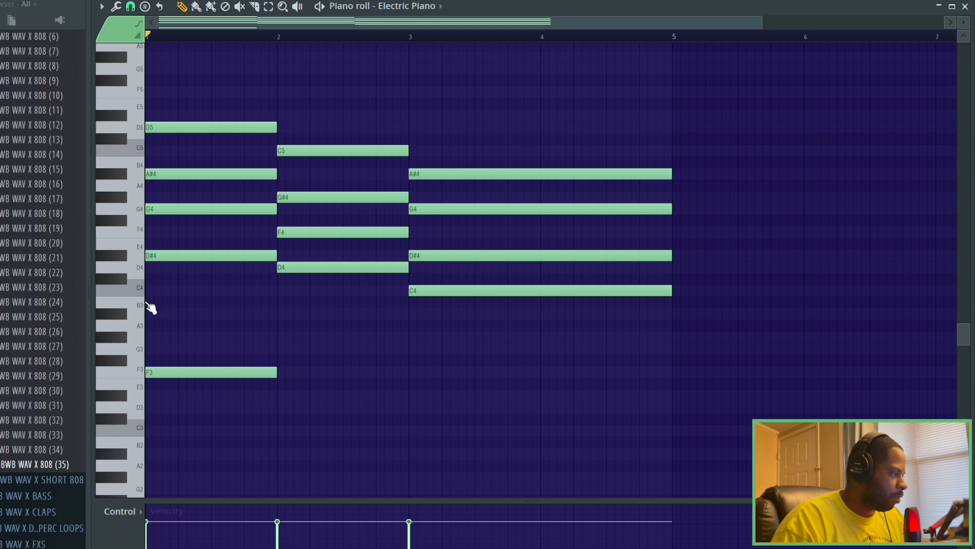
pyautogui.scroll(5, 165, 238)
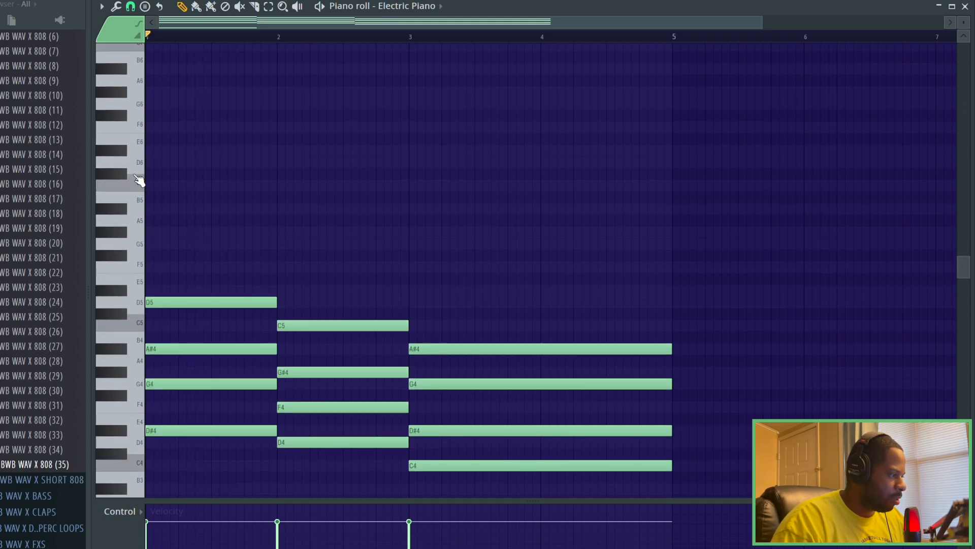
pyautogui.scroll(-2, 239, 276)
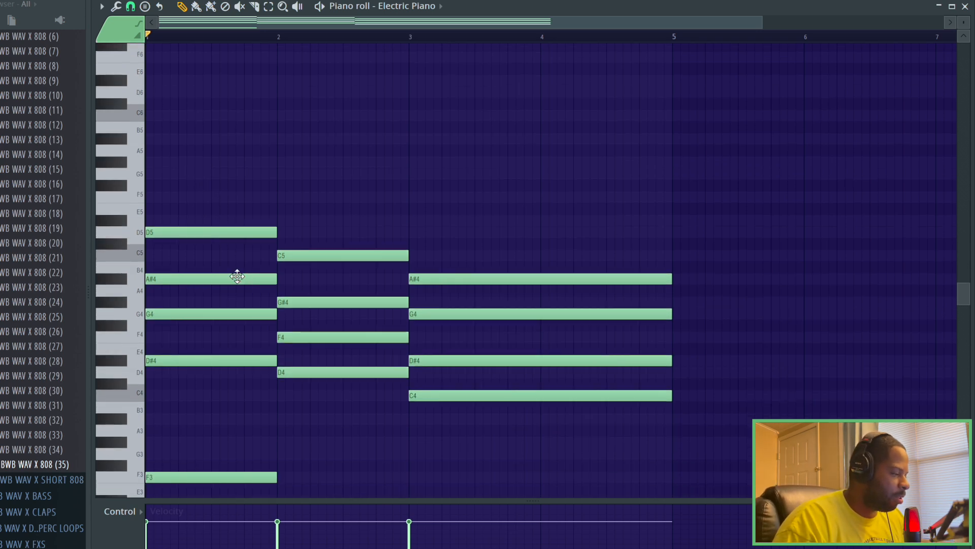
pyautogui.scroll(-4, 237, 276)
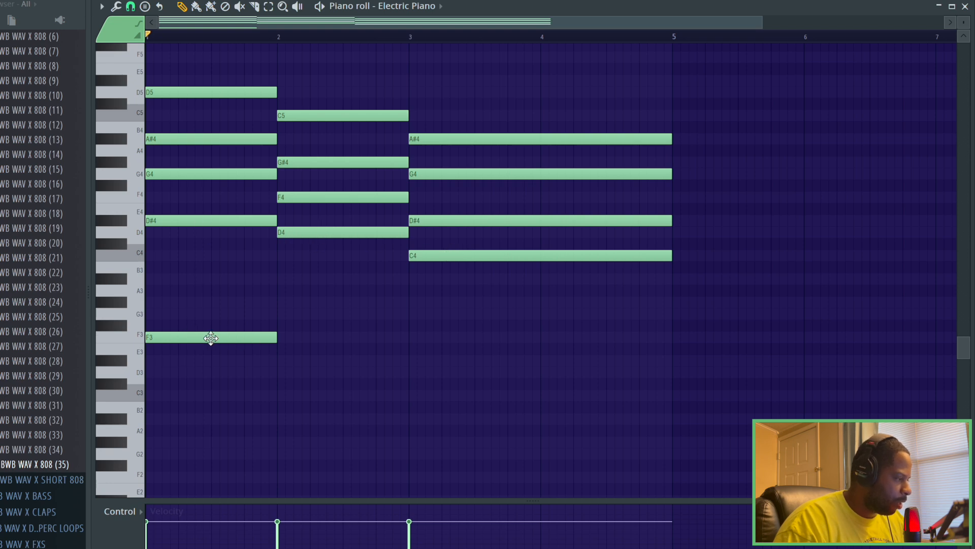
pyautogui.moveTo(201, 336); pyautogui.dragTo(184, 360)
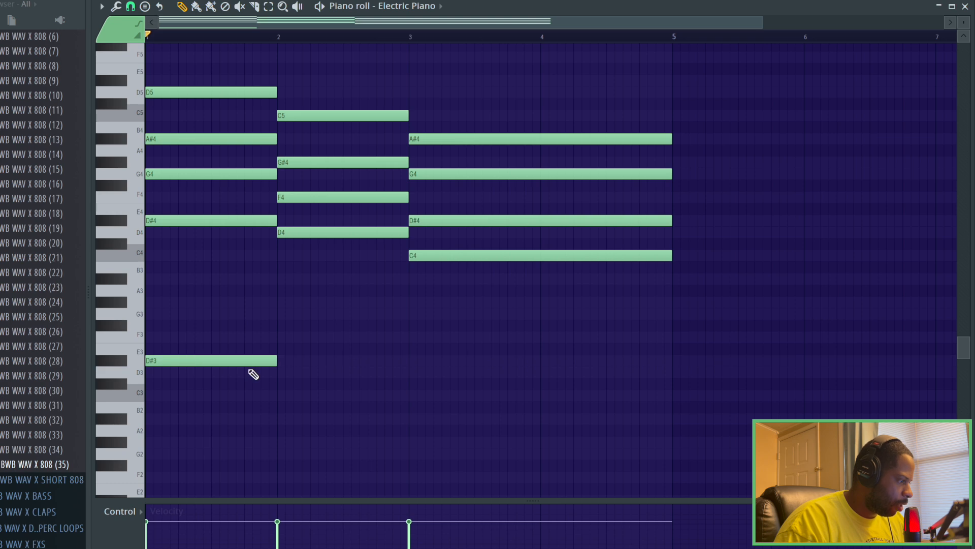
# Add a one-bar D3 bass note at bar 2 and a two-bar C3 at bar 3, and play back the progression.
pyautogui.click(287, 373)
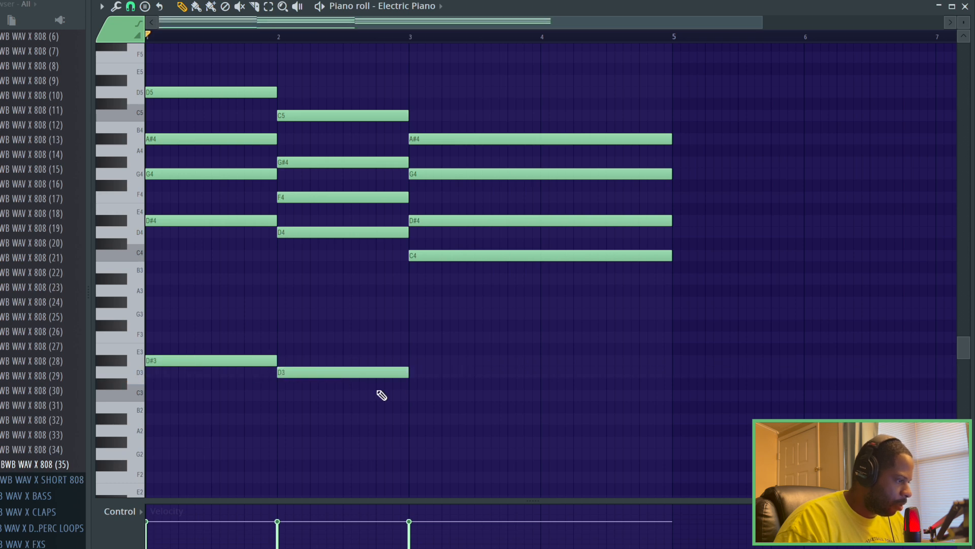
pyautogui.click(411, 396)
pyautogui.moveTo(539, 393); pyautogui.dragTo(671, 383)
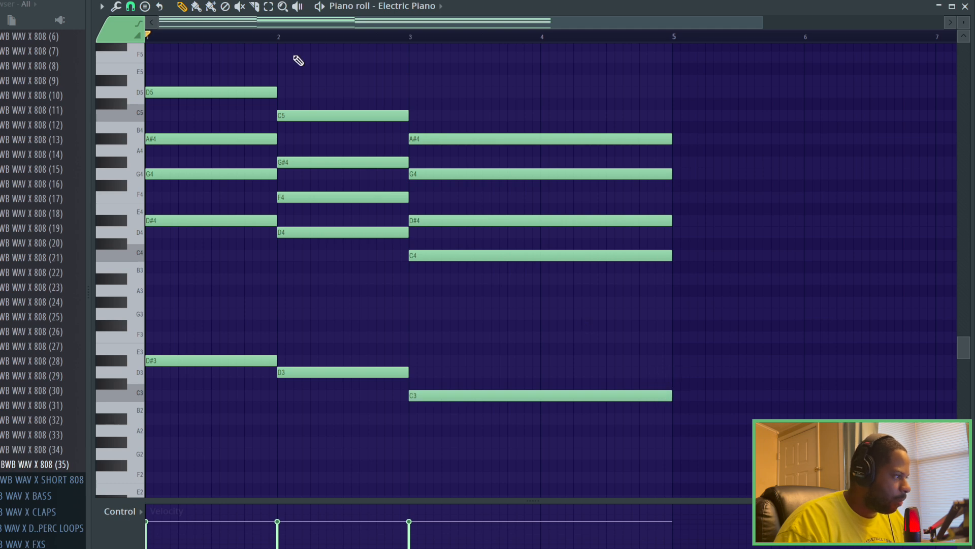
pyautogui.press('space')
pyautogui.scroll(1, 442, 112)
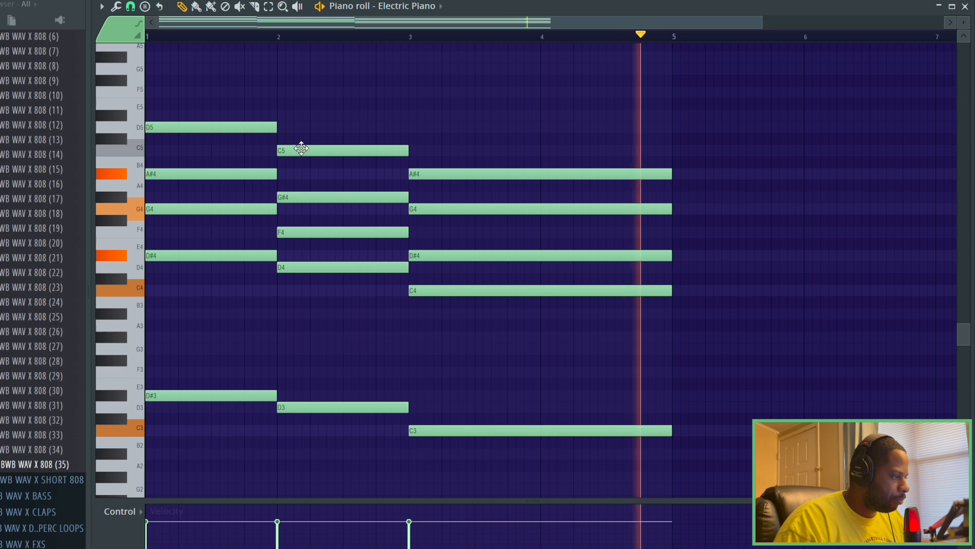
pyautogui.scroll(3, 291, 128)
pyautogui.press('space')
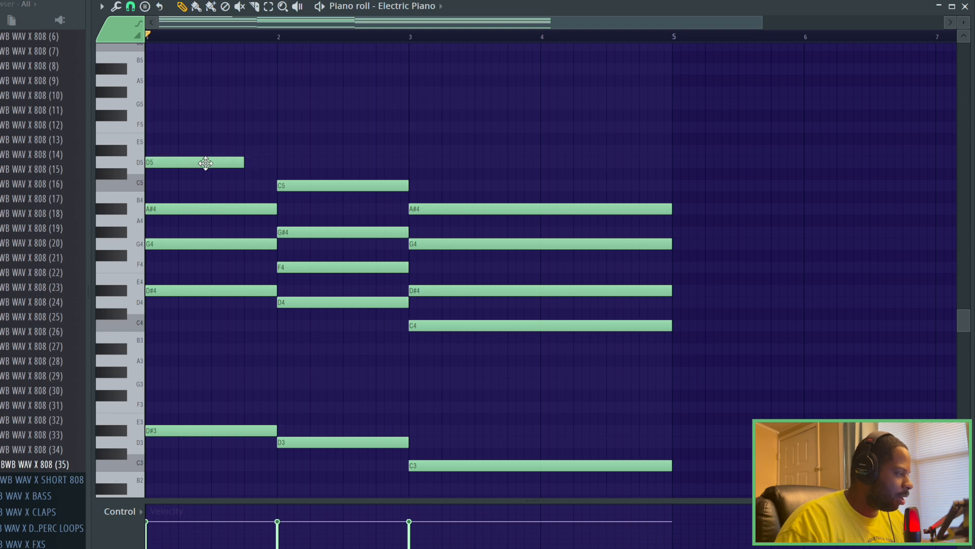
# Make the A#4 in bar 1 a half-bar note starting mid-bar, and extend the D5 above it to the full bar.
pyautogui.moveTo(273, 211); pyautogui.dragTo(243, 210)
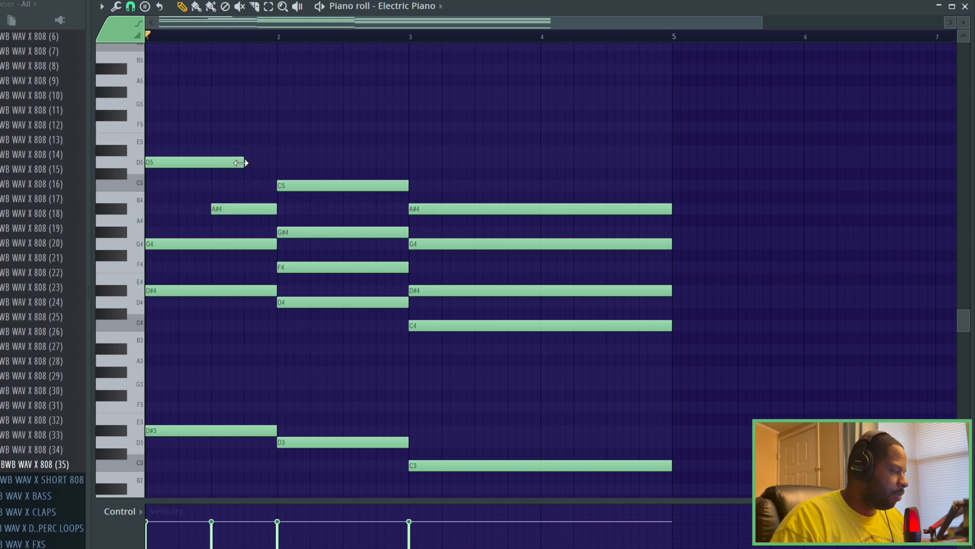
pyautogui.moveTo(240, 163); pyautogui.dragTo(279, 164)
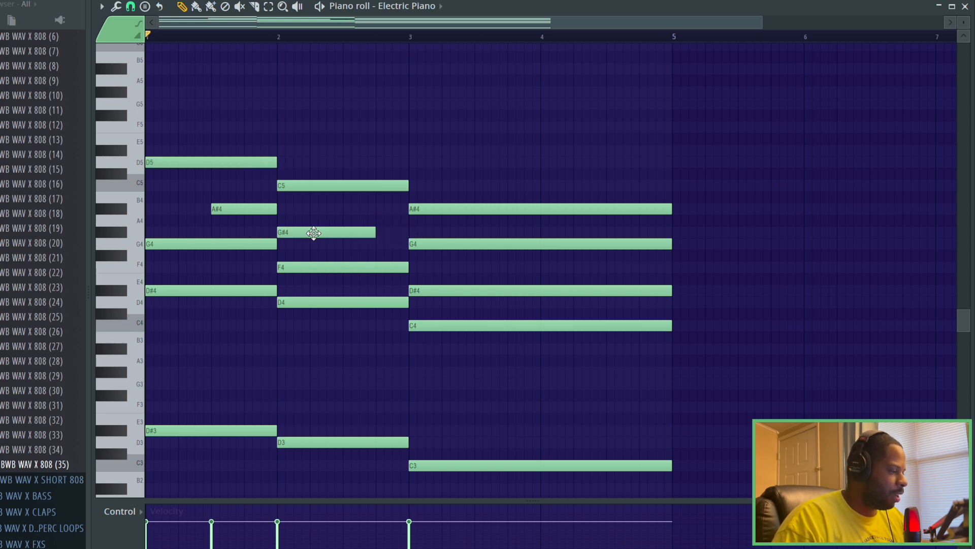
# Try starting the G#4 in bar 2 one beat late and at mid-bar with playback, and return it to a full-bar note.
pyautogui.moveTo(313, 233); pyautogui.dragTo(343, 232)
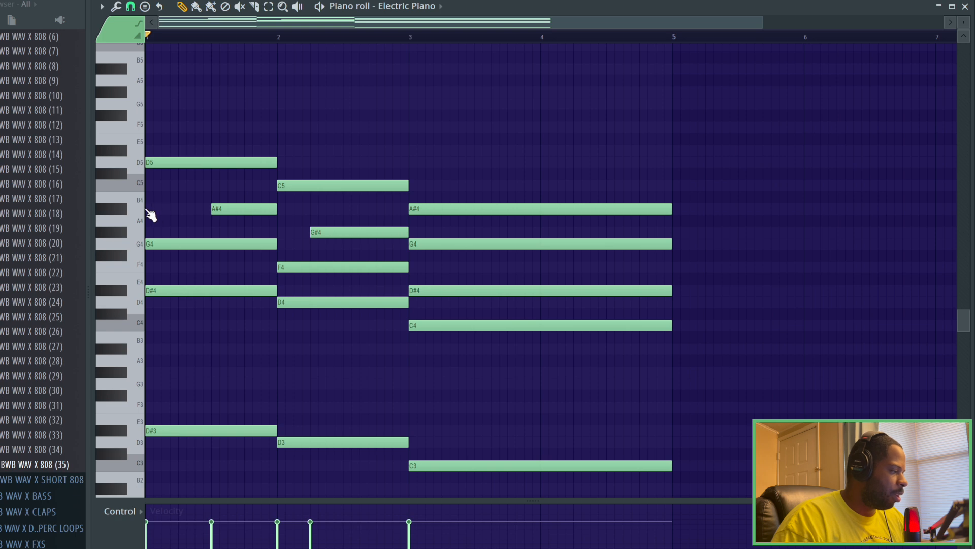
pyautogui.moveTo(234, 209); pyautogui.dragTo(254, 211)
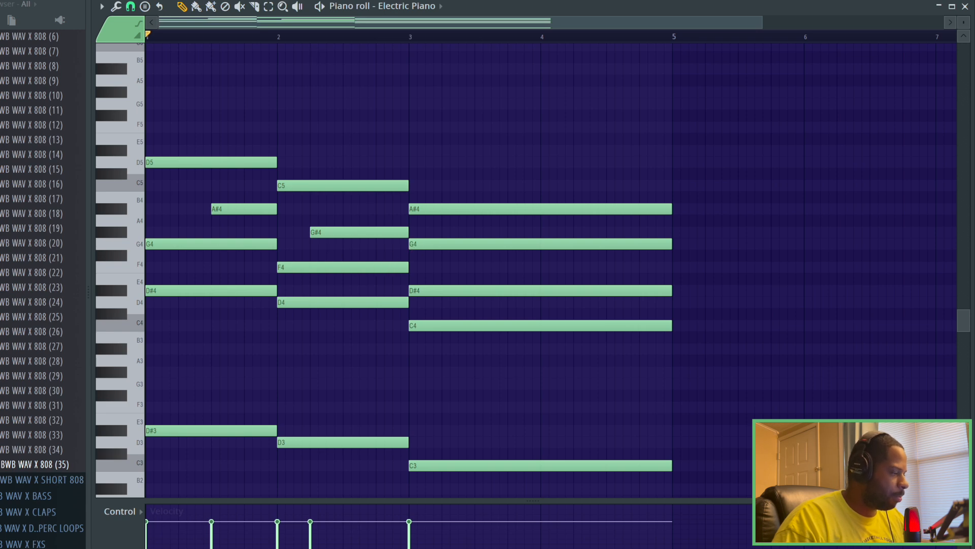
pyautogui.press('space')
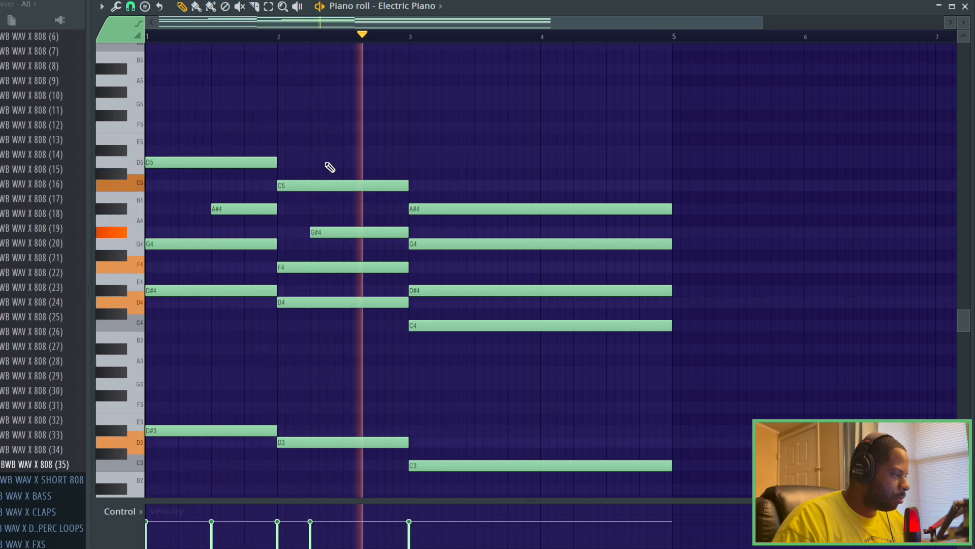
pyautogui.press('space')
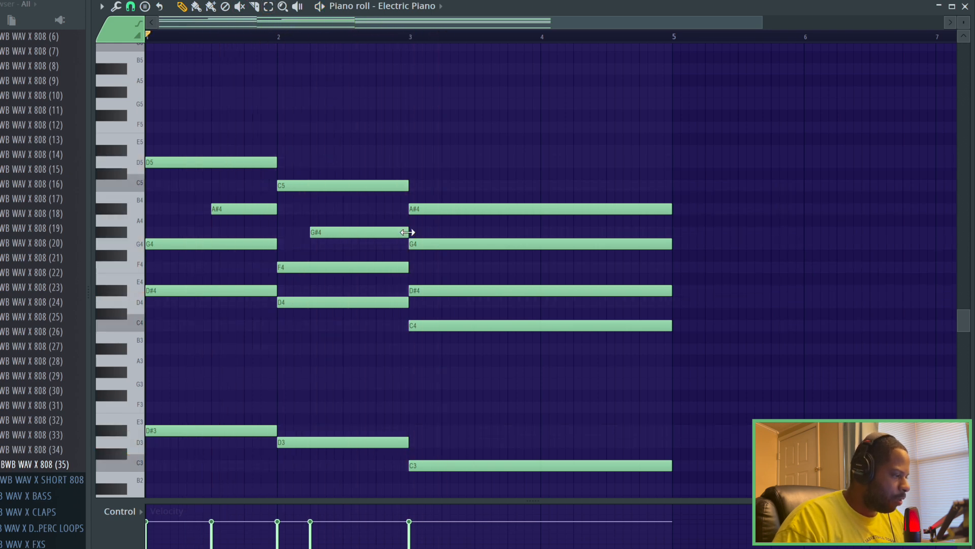
pyautogui.moveTo(364, 233); pyautogui.dragTo(397, 234)
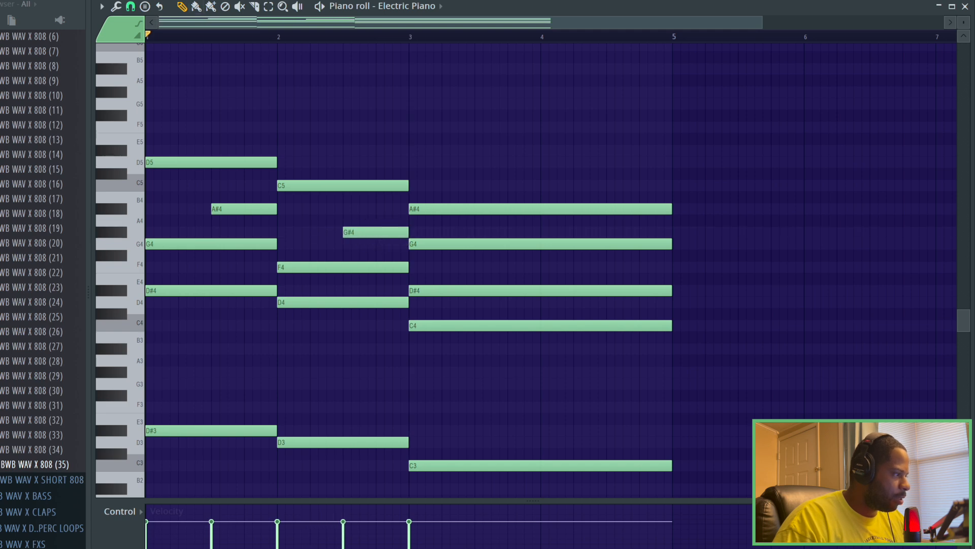
pyautogui.press('space')
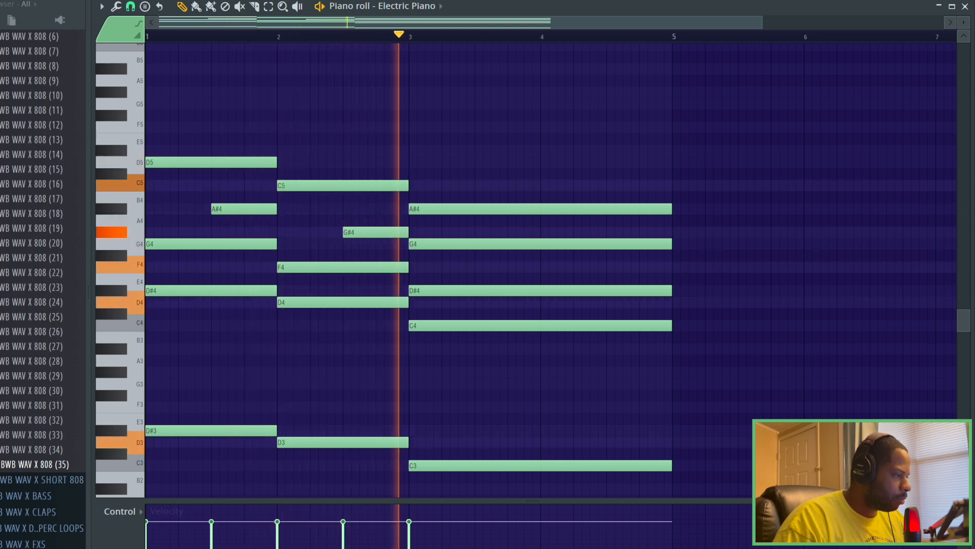
pyautogui.press('space')
pyautogui.moveTo(360, 232); pyautogui.dragTo(291, 240)
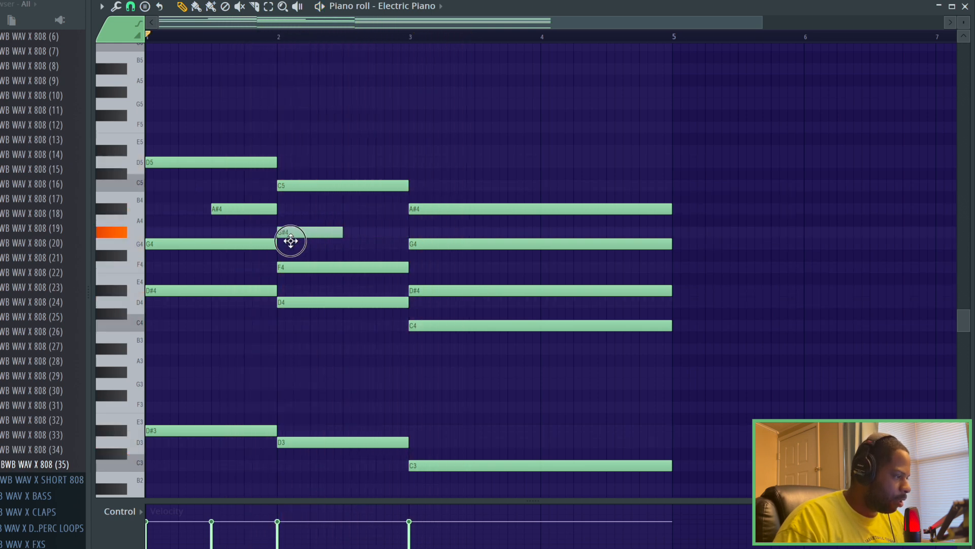
pyautogui.moveTo(371, 229); pyautogui.dragTo(404, 231)
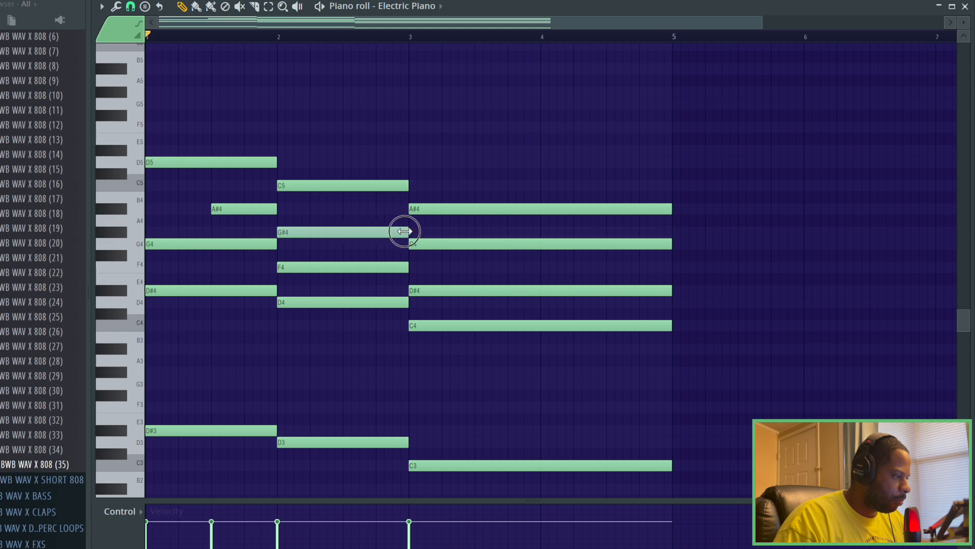
# Add a half-bar D5 note starting in the middle of bar 2, and play back the progression.
pyautogui.click(348, 211)
pyautogui.moveTo(366, 206); pyautogui.dragTo(374, 195)
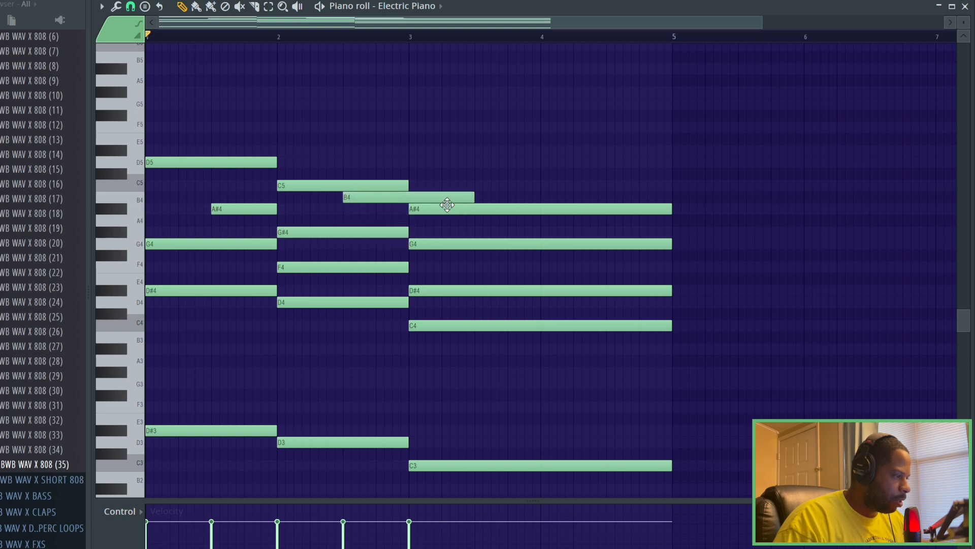
pyautogui.moveTo(468, 196)
pyautogui.mouseDown()
pyautogui.moveTo(371, 202)
pyautogui.moveTo(375, 213)
pyautogui.moveTo(353, 148)
pyautogui.moveTo(358, 158)
pyautogui.mouseUp()
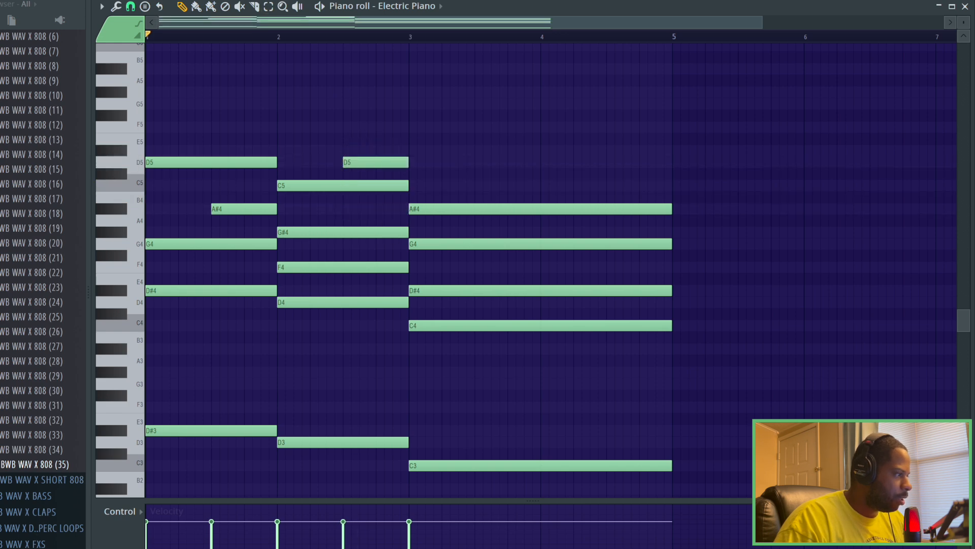
pyautogui.press('space')
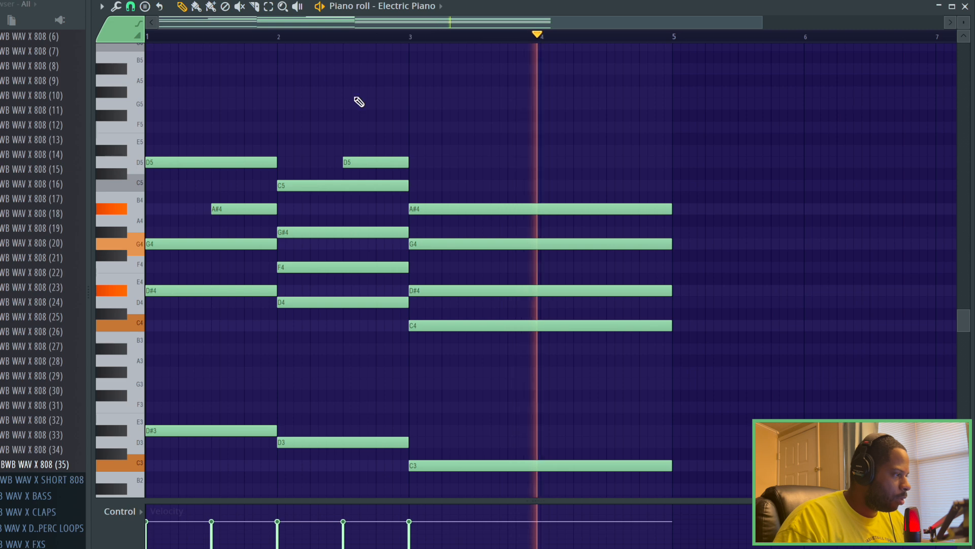
pyautogui.press('space')
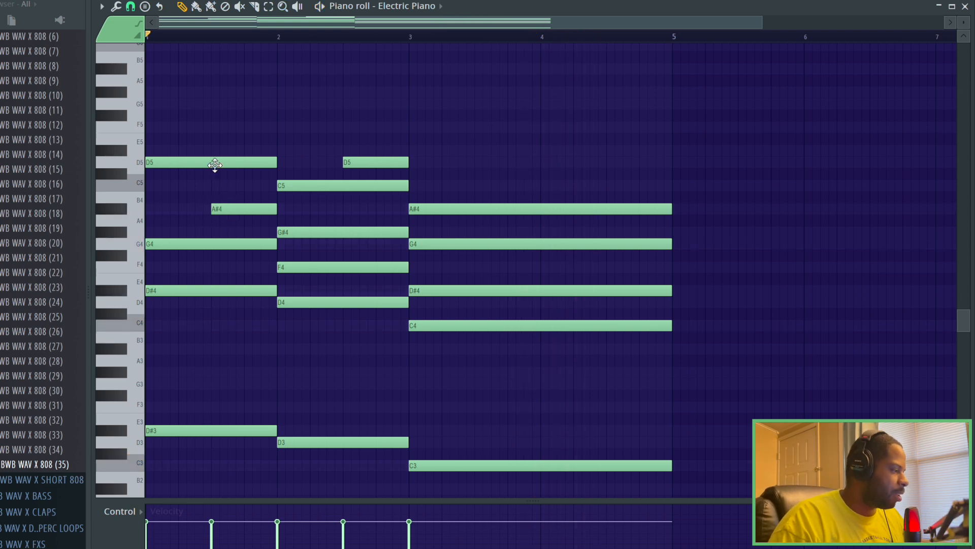
# Make the A#4 in bar 1 a full-bar note and the D5 above it a three-beat note starting on beat 2.
pyautogui.moveTo(229, 208); pyautogui.dragTo(279, 210)
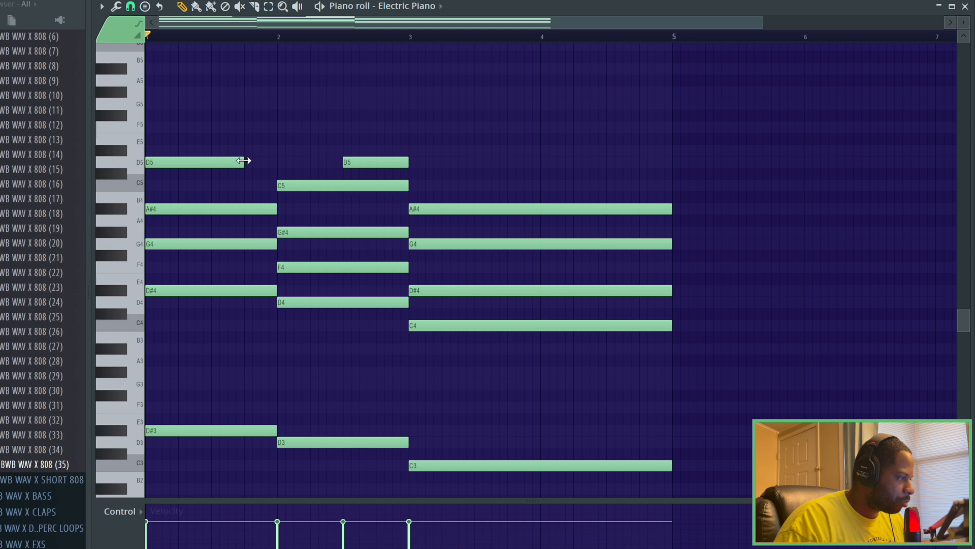
pyautogui.moveTo(204, 167); pyautogui.dragTo(235, 161)
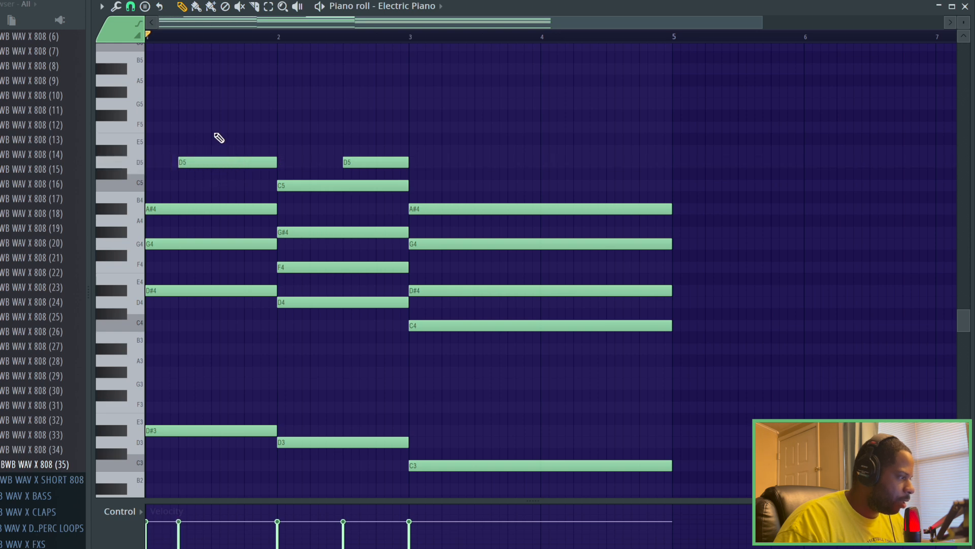
# Add a three-beat F5 note starting in the middle of bar 1, and play back the progression.
pyautogui.click(216, 131)
pyautogui.press('space')
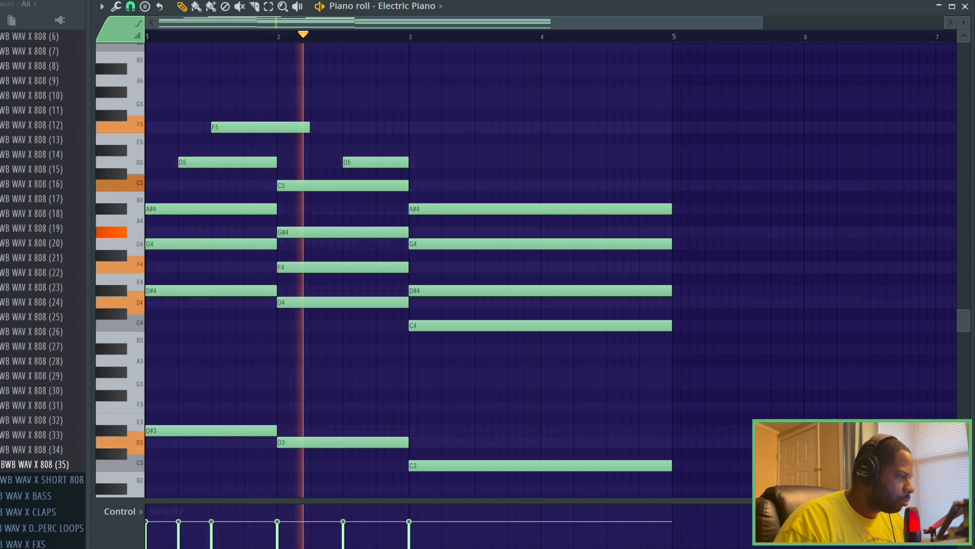
pyautogui.press('space')
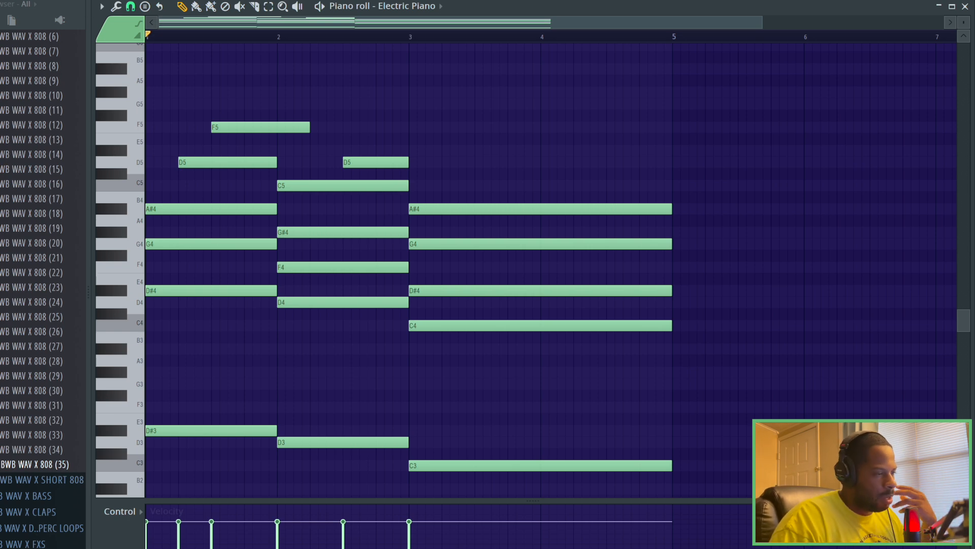
pyautogui.press('space')
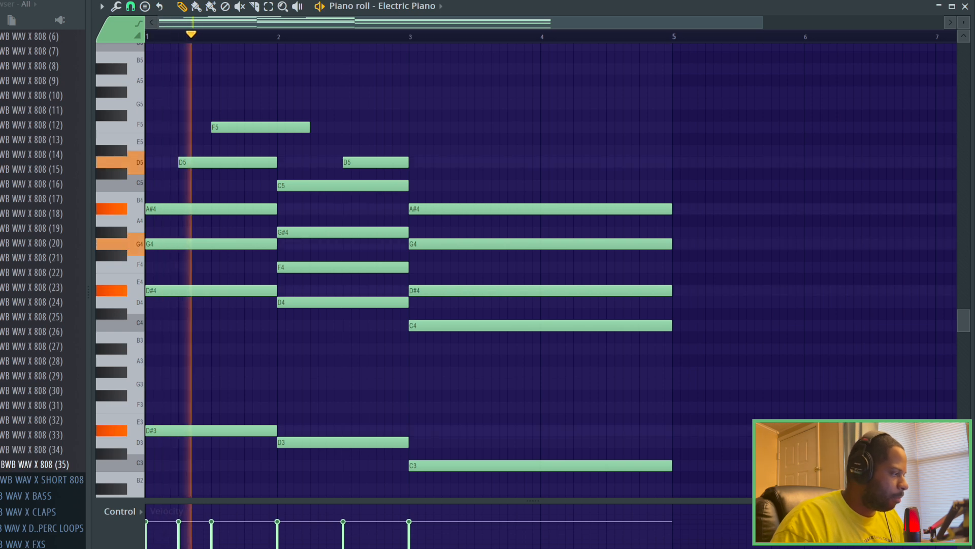
pyautogui.press('space')
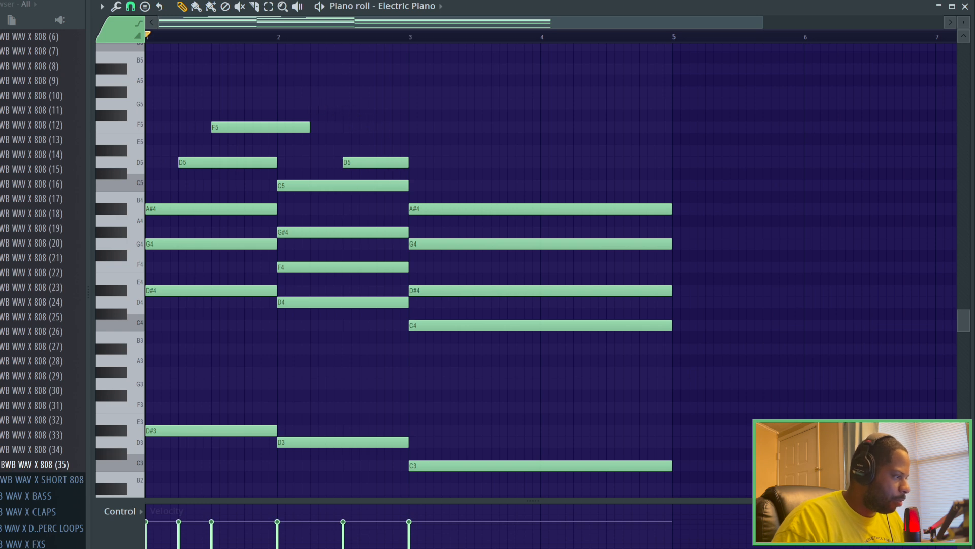
# Add a three-beat G5 note starting on beat 2 of bar 2, and play back the progression.
pyautogui.click(311, 108)
pyautogui.click(337, 106)
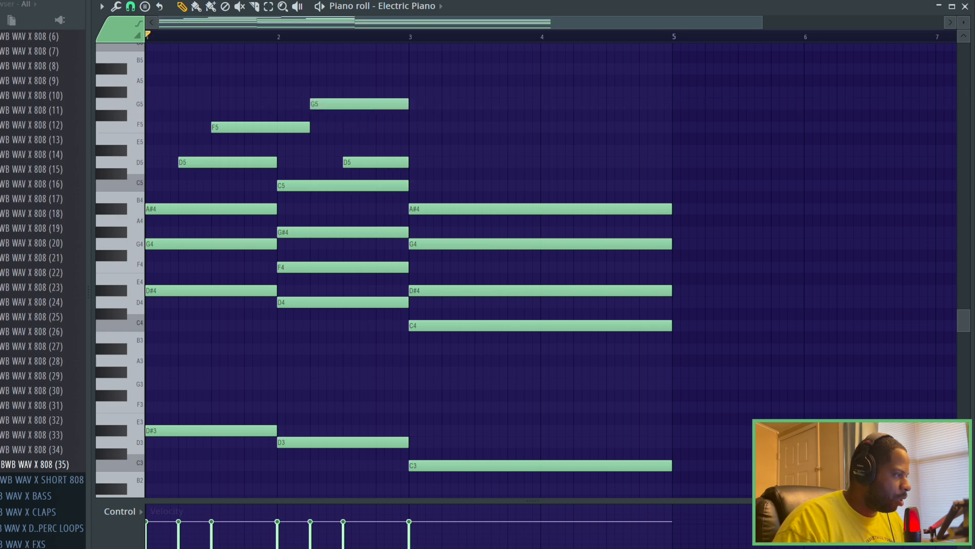
pyautogui.press('space')
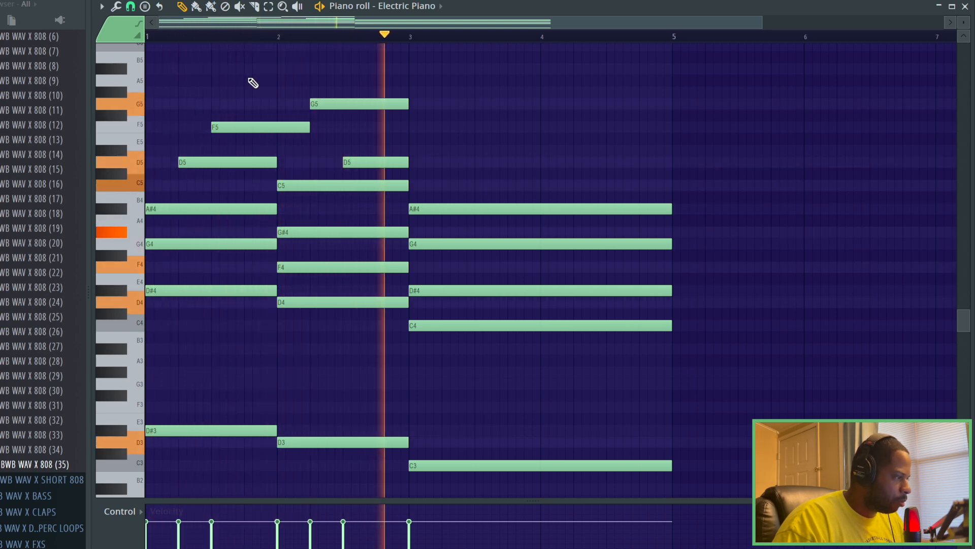
pyautogui.press('space')
pyautogui.press('space')
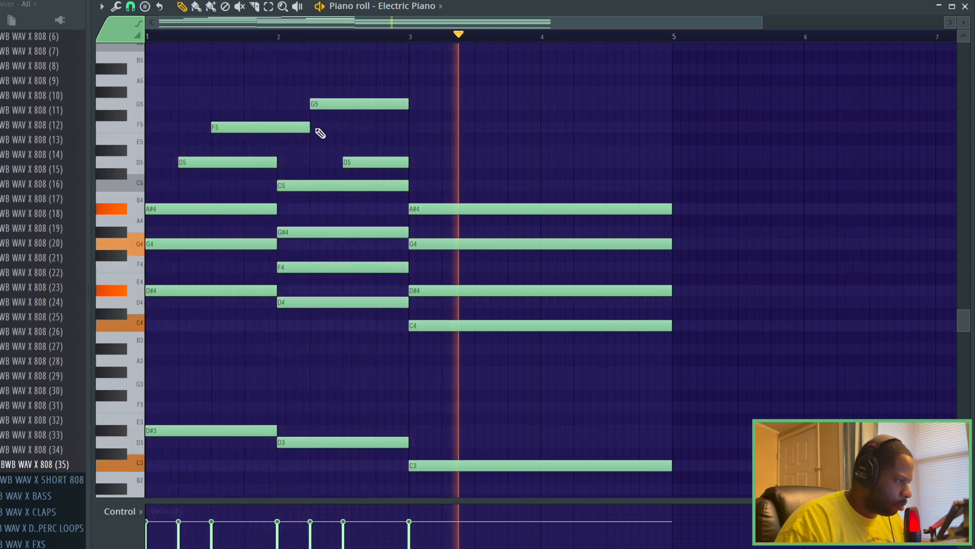
pyautogui.moveTo(308, 128)
pyautogui.mouseDown()
pyautogui.moveTo(279, 127)
pyautogui.moveTo(307, 127)
pyautogui.mouseUp()
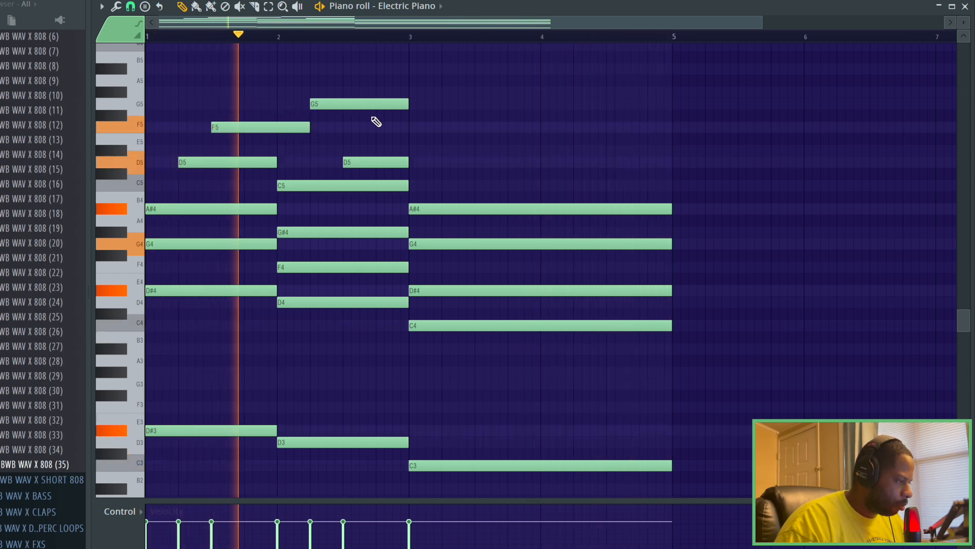
# Add a one-beat F5 note on the last beat of bar 2 while the progression plays.
pyautogui.click(378, 129)
pyautogui.moveTo(475, 127); pyautogui.dragTo(409, 127)
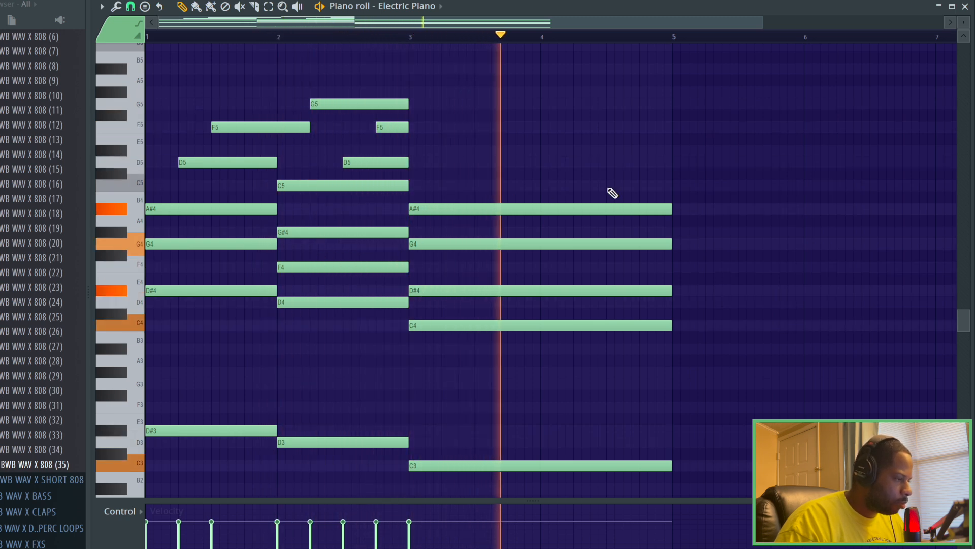
pyautogui.press('space')
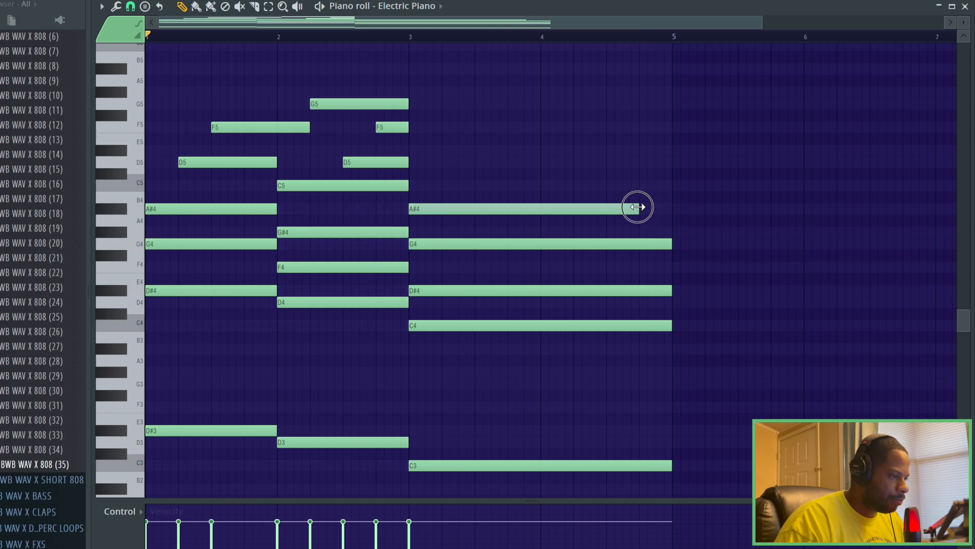
# Start the A#4 in bar 3 one beat late, and add a D5 from the middle of bar 3 to the end of bar 4.
pyautogui.moveTo(616, 210); pyautogui.dragTo(646, 205)
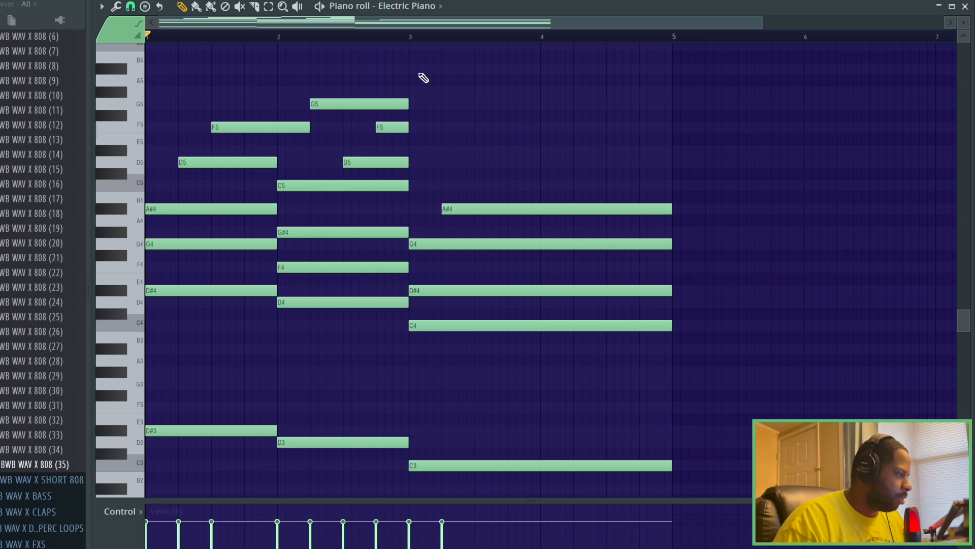
pyautogui.press('space')
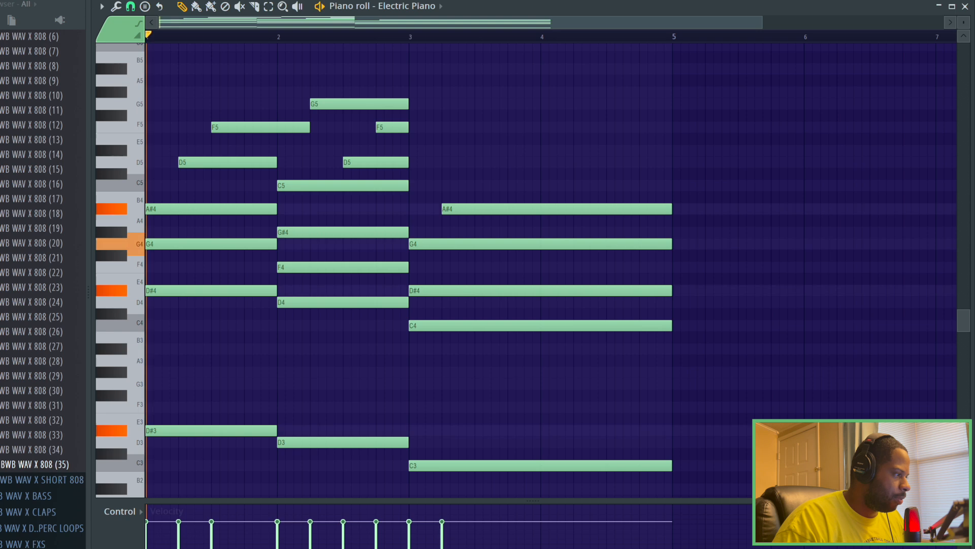
pyautogui.click(483, 163)
pyautogui.moveTo(703, 163); pyautogui.dragTo(671, 162)
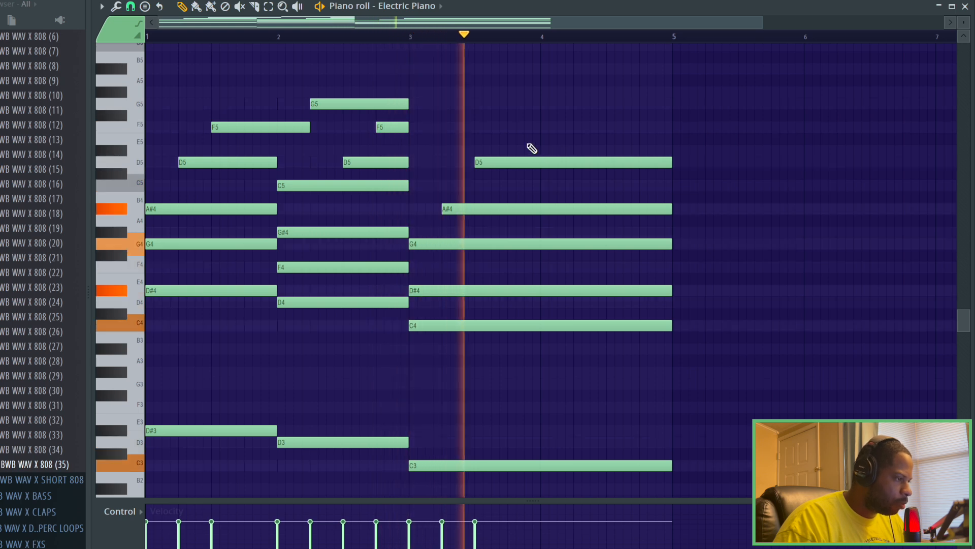
# Add a three-beat F5 note from beat 2 to the end of bar 4, and play back the progression.
pyautogui.click(577, 130)
pyautogui.moveTo(775, 134); pyautogui.dragTo(671, 128)
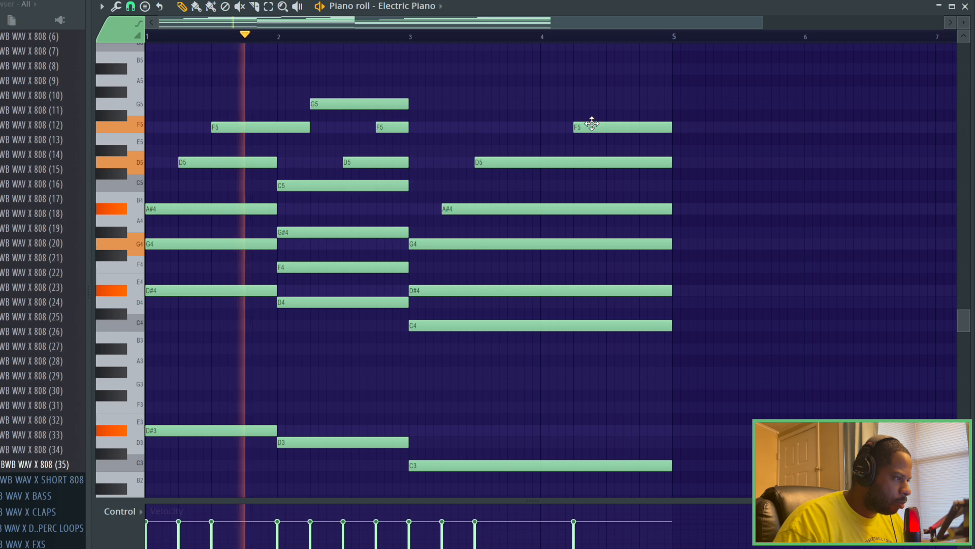
pyautogui.press('space')
pyautogui.press('space')
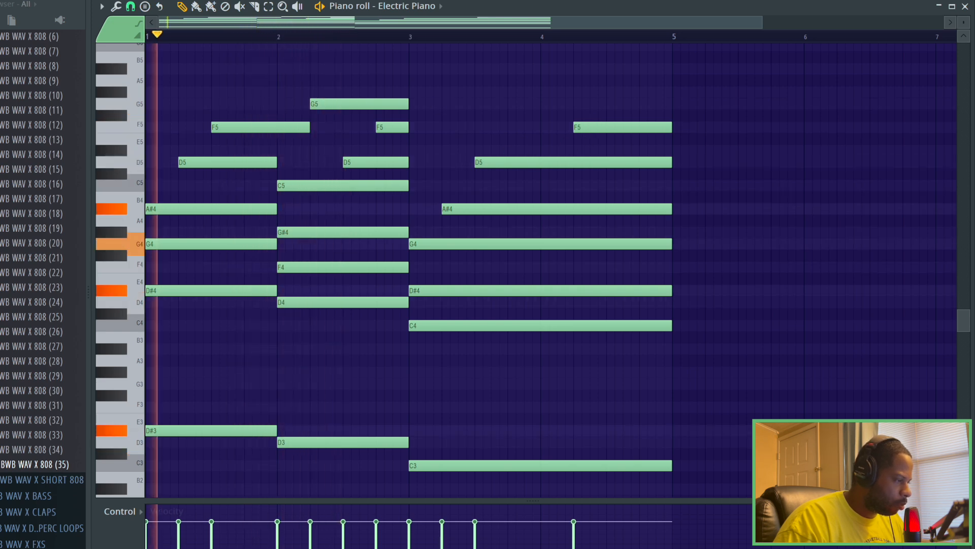
# Add a half-bar G5 note from the middle to the end of bar 4, and play back the progression.
pyautogui.click(609, 104)
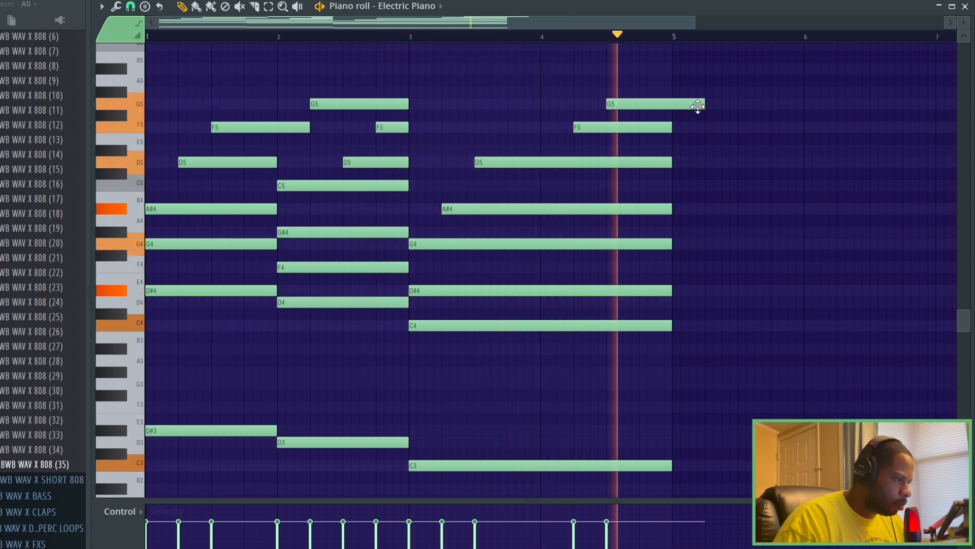
pyautogui.moveTo(703, 103); pyautogui.dragTo(669, 102)
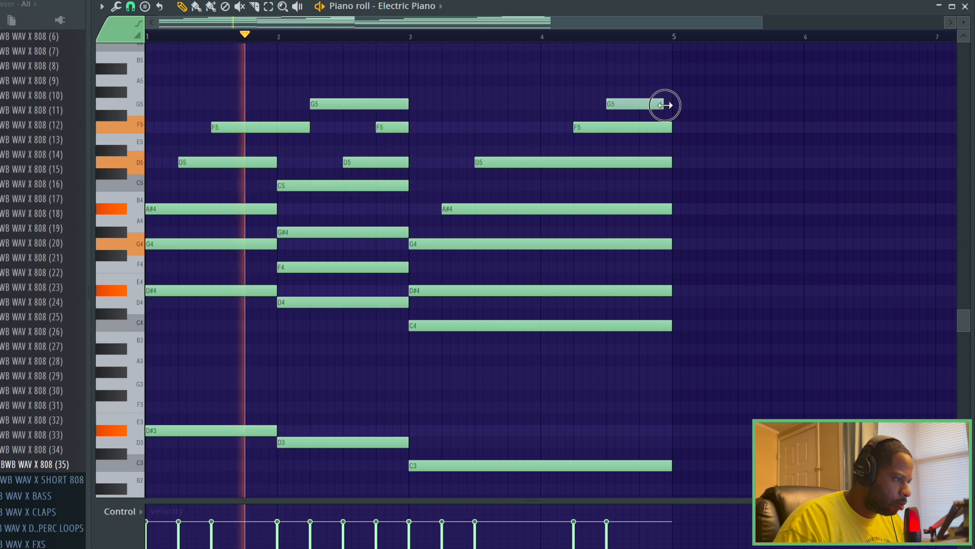
pyautogui.press('space')
pyautogui.press('space')
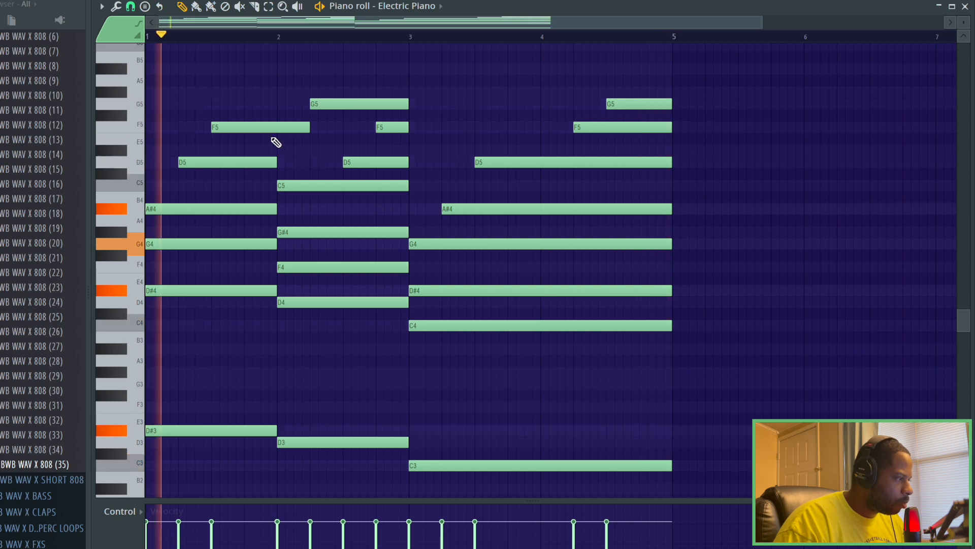
# Add a half-beat F5 grace note in bar 3 directly before the long D5.
pyautogui.click(463, 129)
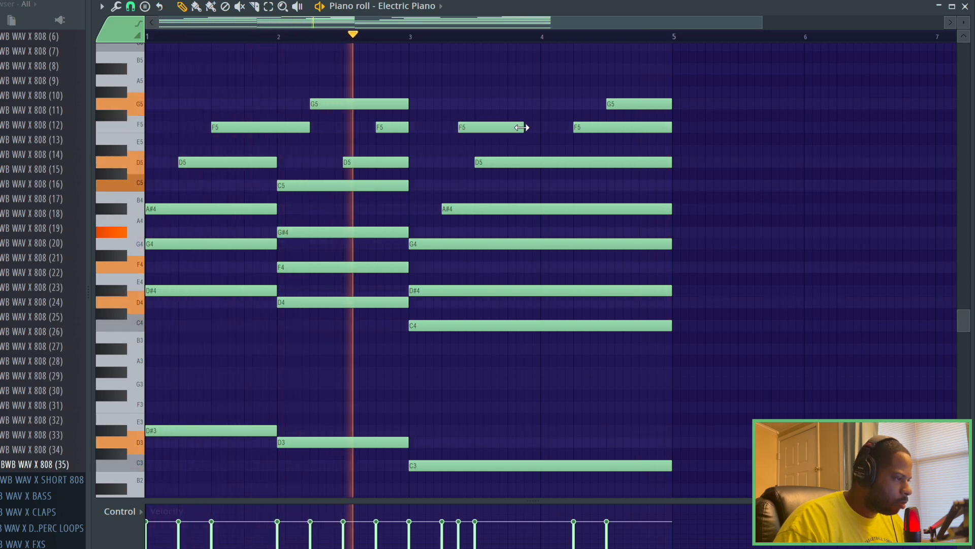
pyautogui.moveTo(523, 127); pyautogui.dragTo(473, 127)
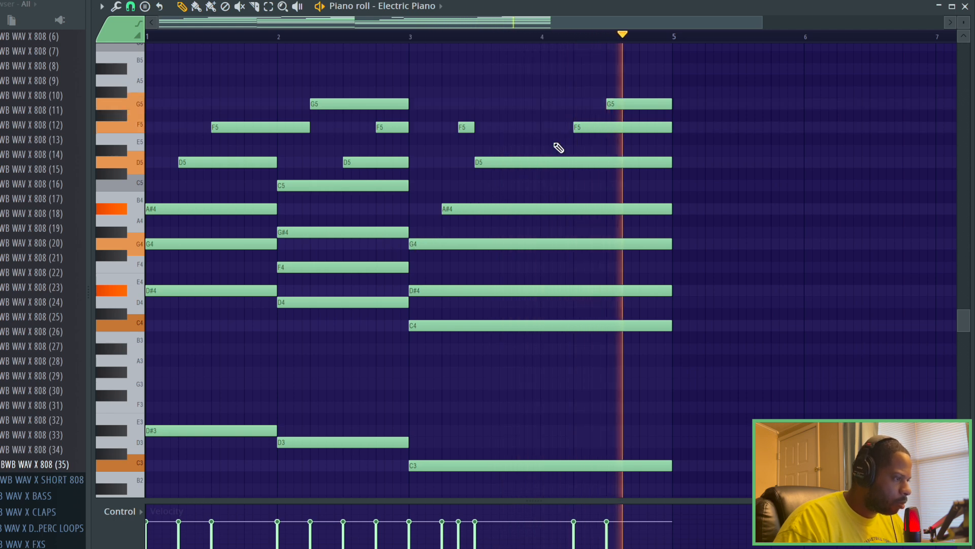
# Try a half-beat G5 before the F5 in bar 4, shift it to G#5 just before the G5, and delete it.
pyautogui.click(559, 103)
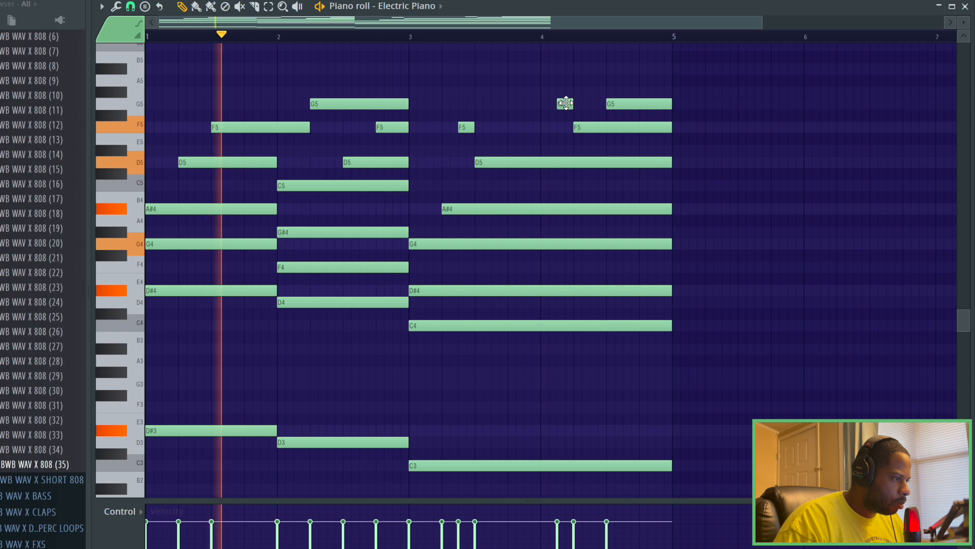
pyautogui.moveTo(563, 101); pyautogui.dragTo(592, 81)
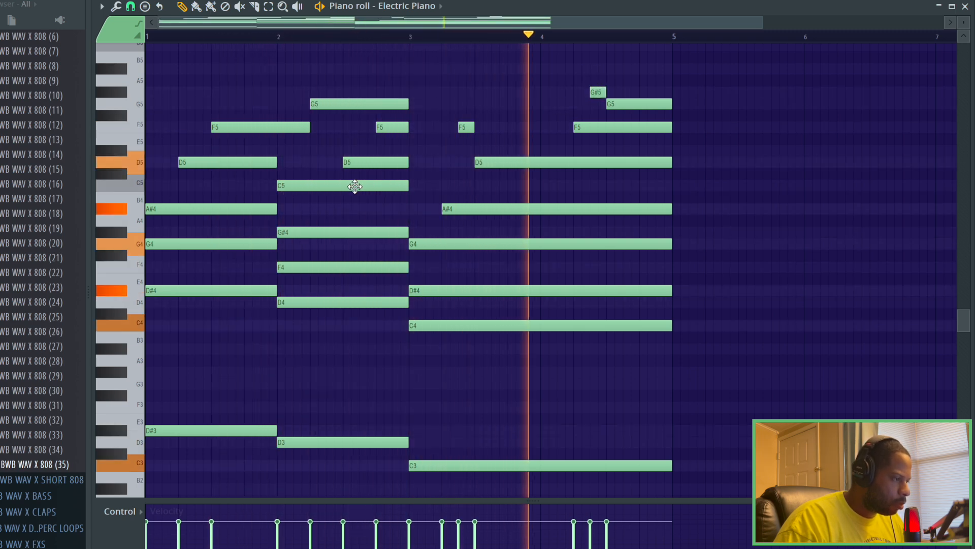
pyautogui.rightClick(598, 94)
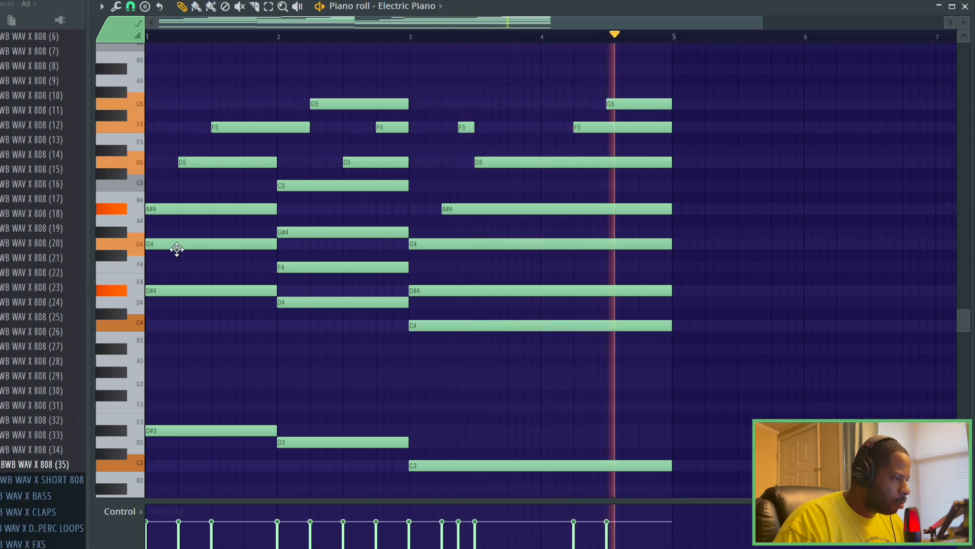
pyautogui.scroll(5, 322, 169)
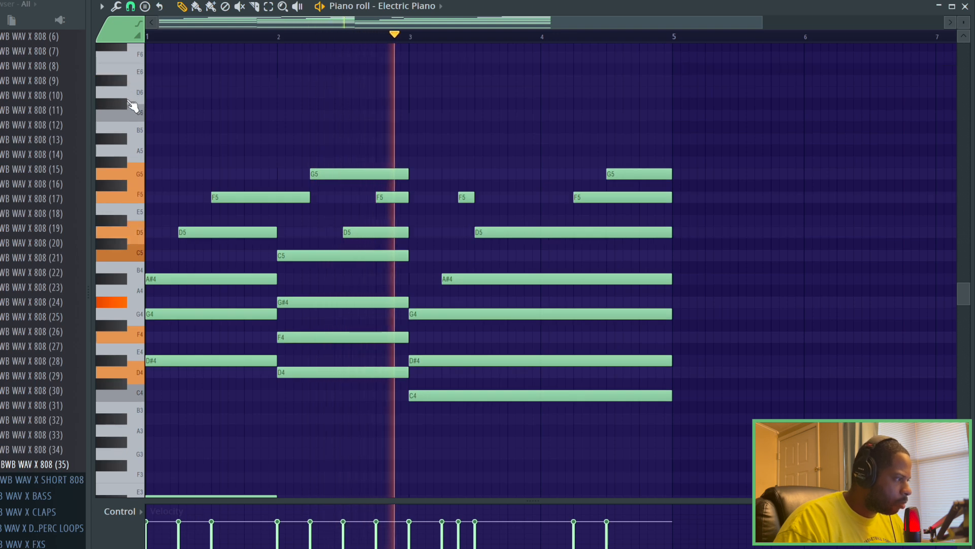
pyautogui.scroll(-5, 197, 280)
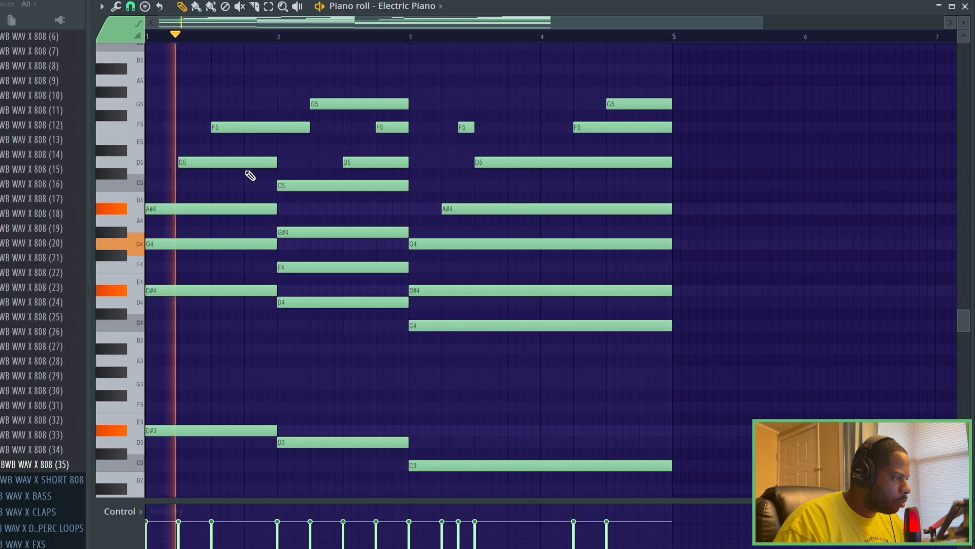
pyautogui.press('space')
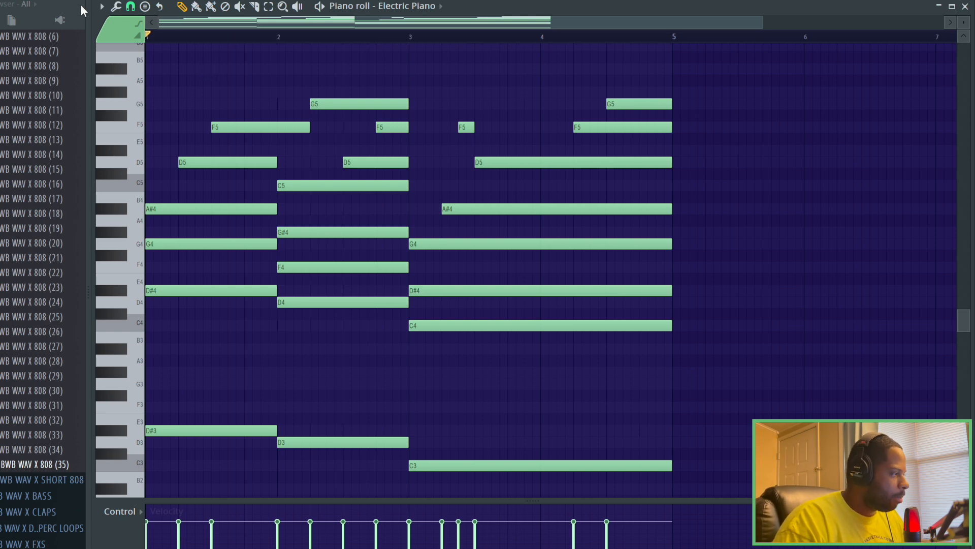
# Duplicate the whole four-bar progression into bars 5 to 8, and deselect the copied notes.
pyautogui.click(104, 10)
pyautogui.moveTo(114, 37)
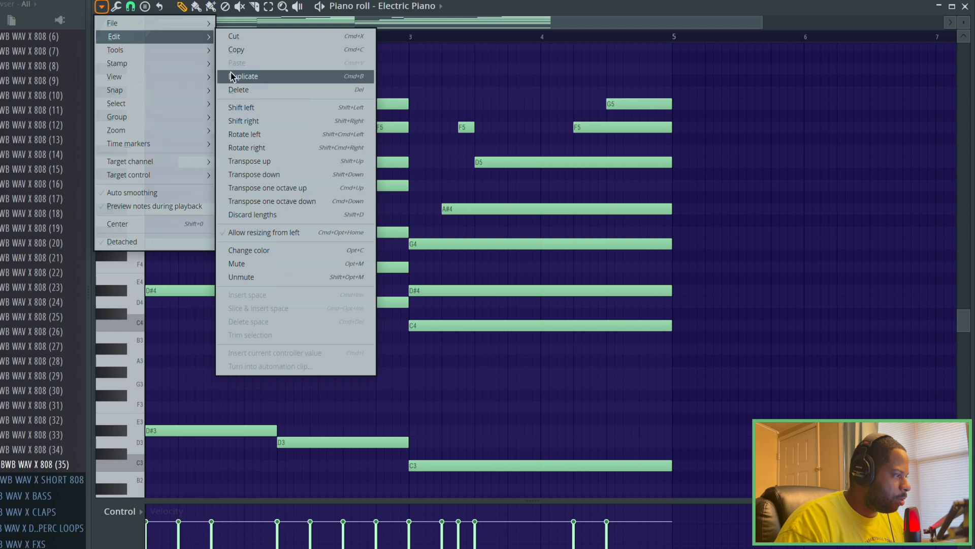
pyautogui.click(251, 77)
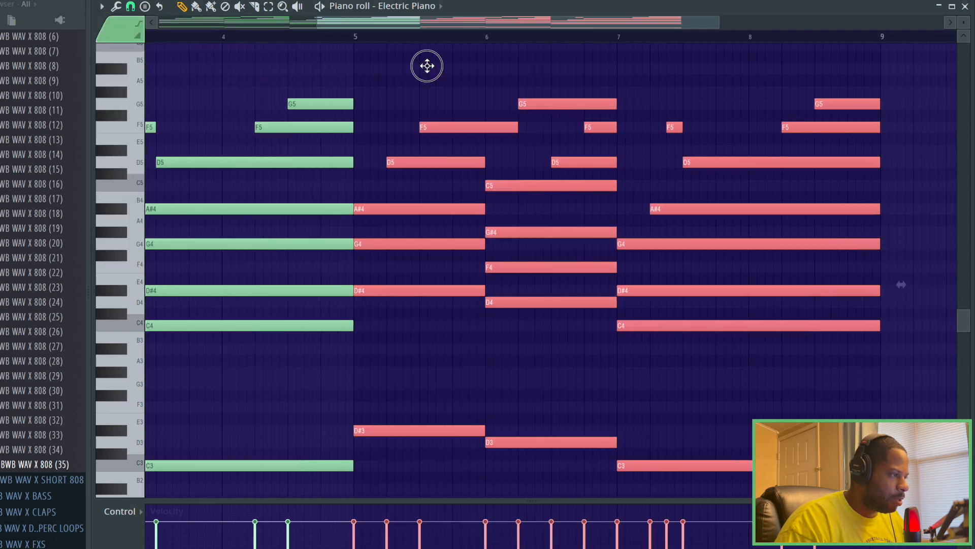
pyautogui.click(432, 71)
pyautogui.moveTo(495, 21); pyautogui.dragTo(324, 33)
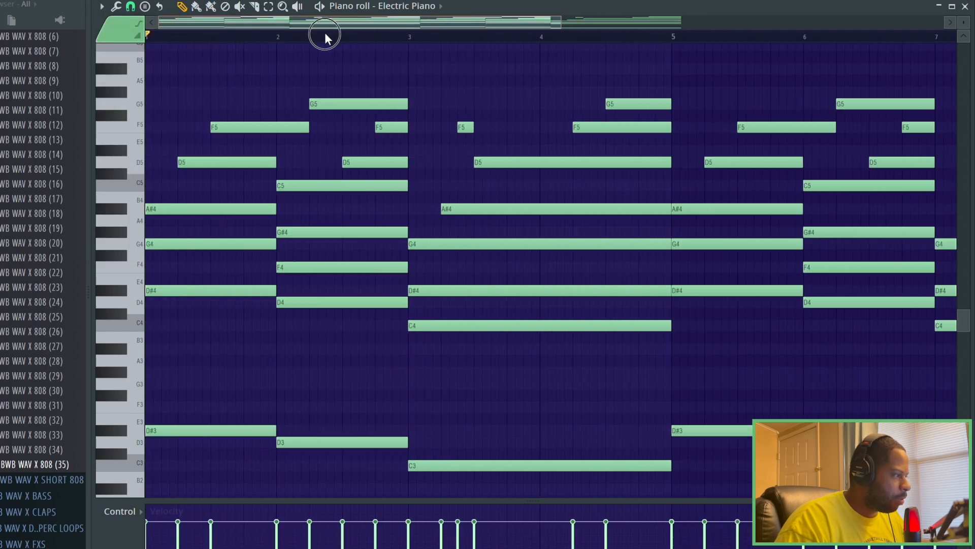
# Randomize the velocity levels of all notes without the random pattern option, and play back the result.
pyautogui.click(118, 7)
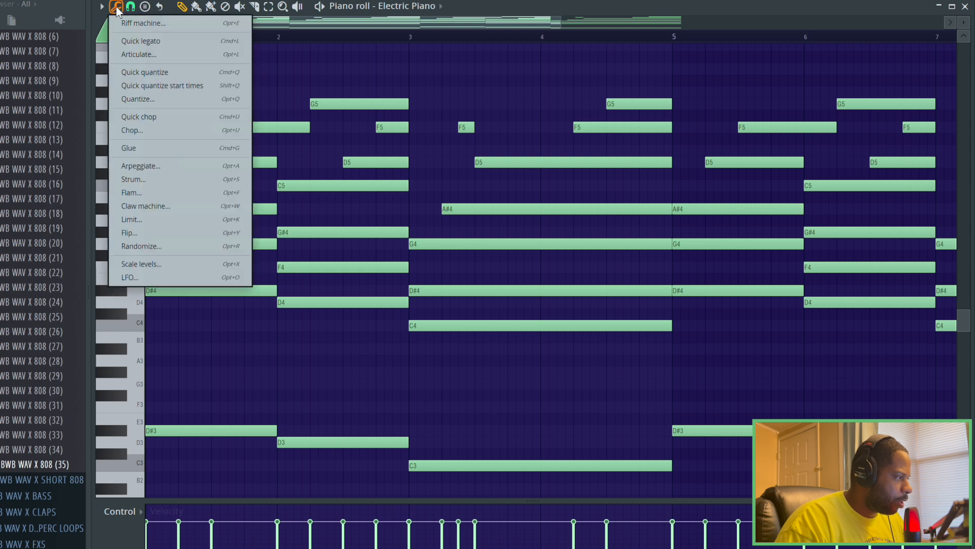
pyautogui.click(155, 247)
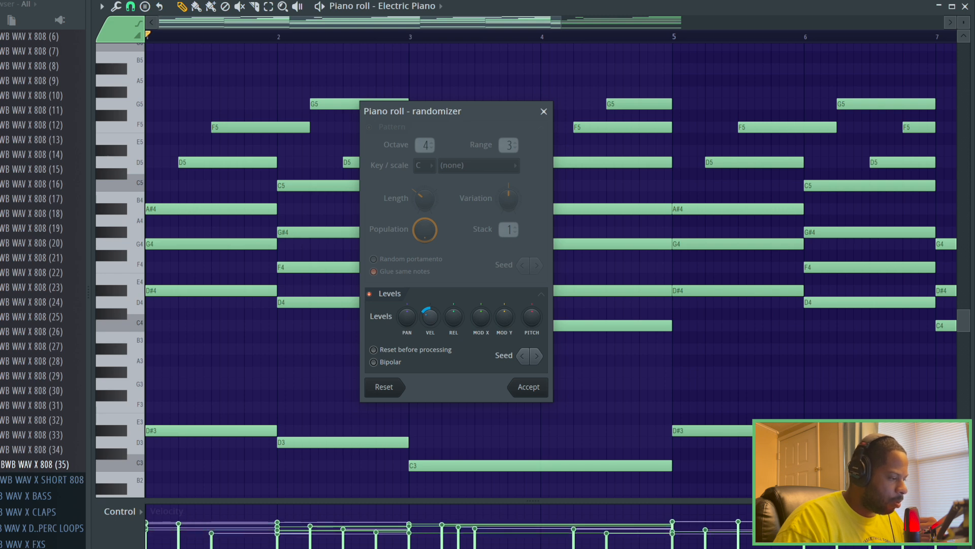
pyautogui.click(529, 388)
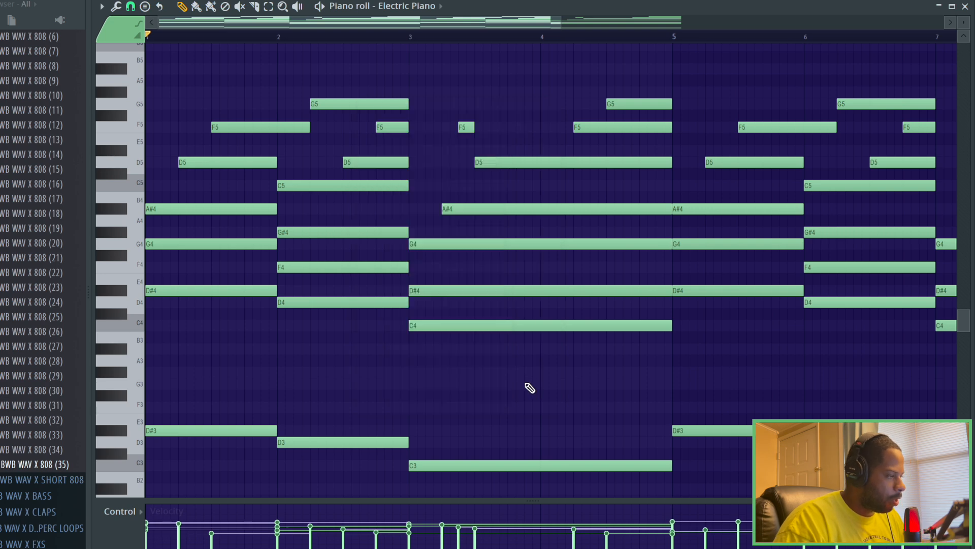
pyautogui.press('space')
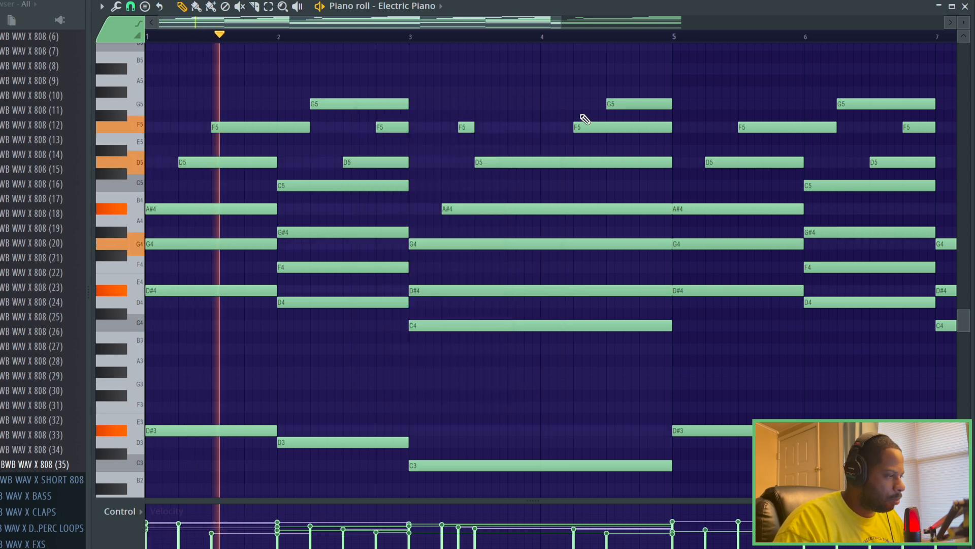
# Play the eight-bar Electric Piano progression through to bar 8 and stop playback.
pyautogui.scroll(-1, 539, 44)
pyautogui.scroll(-2, 539, 44)
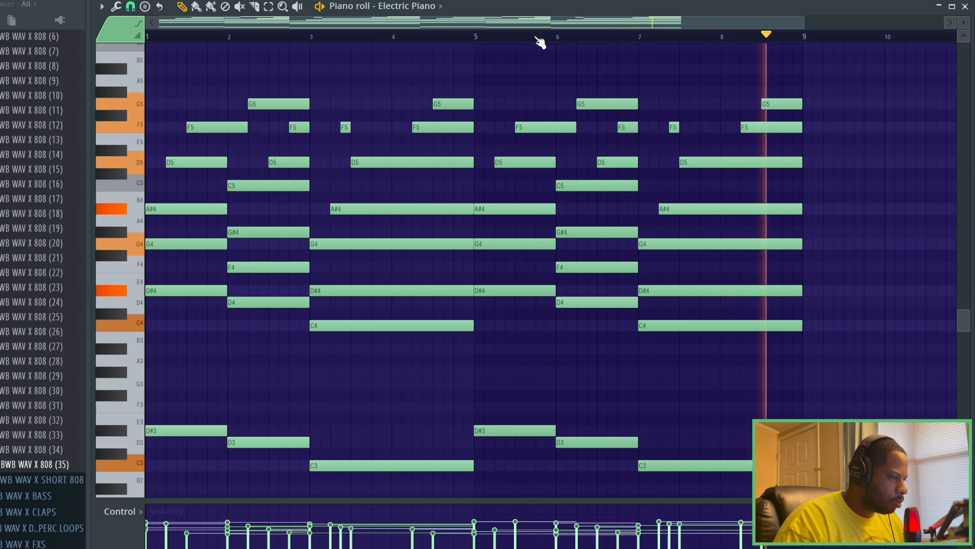
pyautogui.press('space')
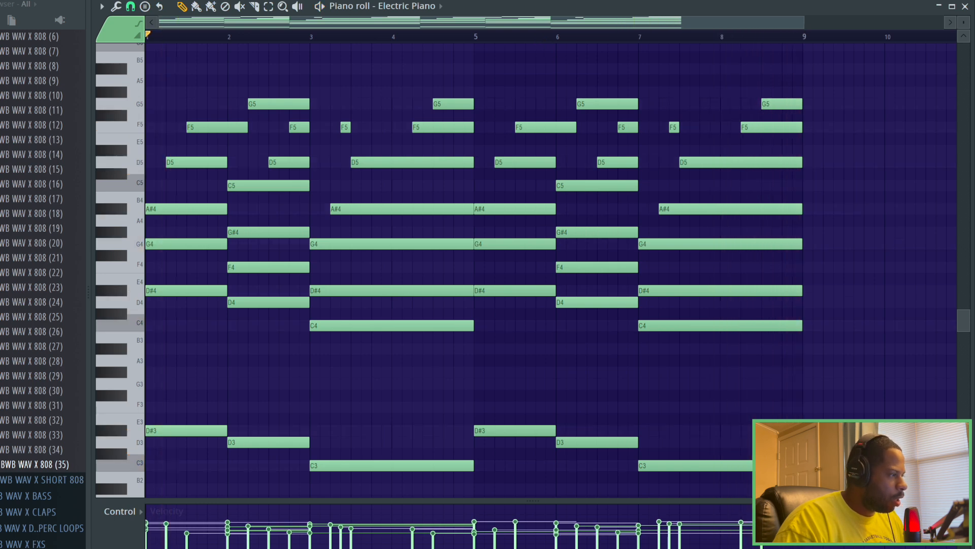
# Add a new FLEX instrument channel below Electric Piano in the channel rack.
pyautogui.click(675, 127)
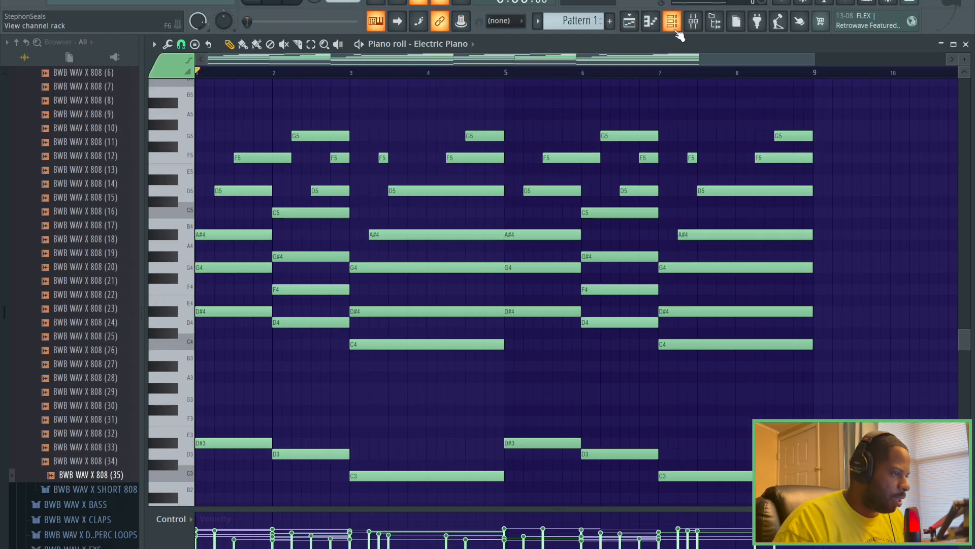
pyautogui.click(677, 32)
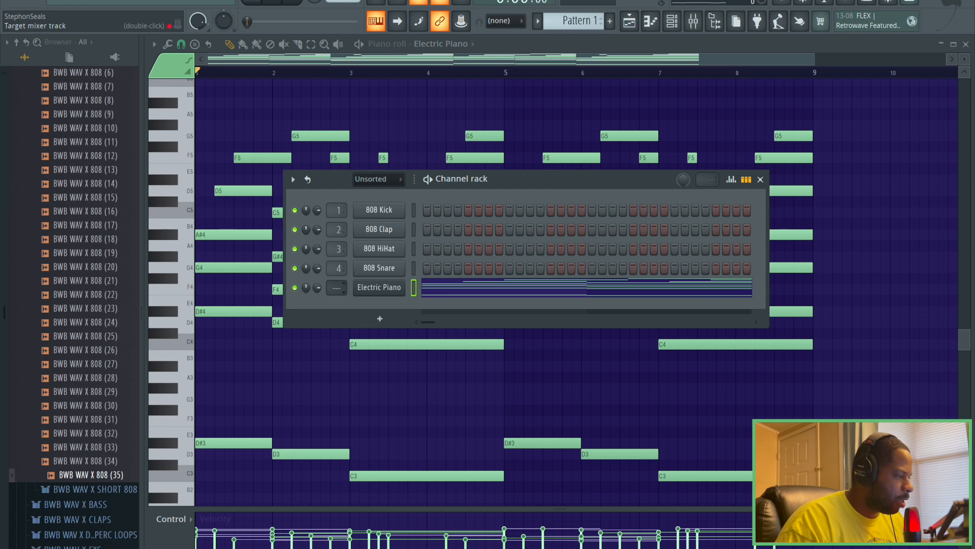
pyautogui.click(384, 318)
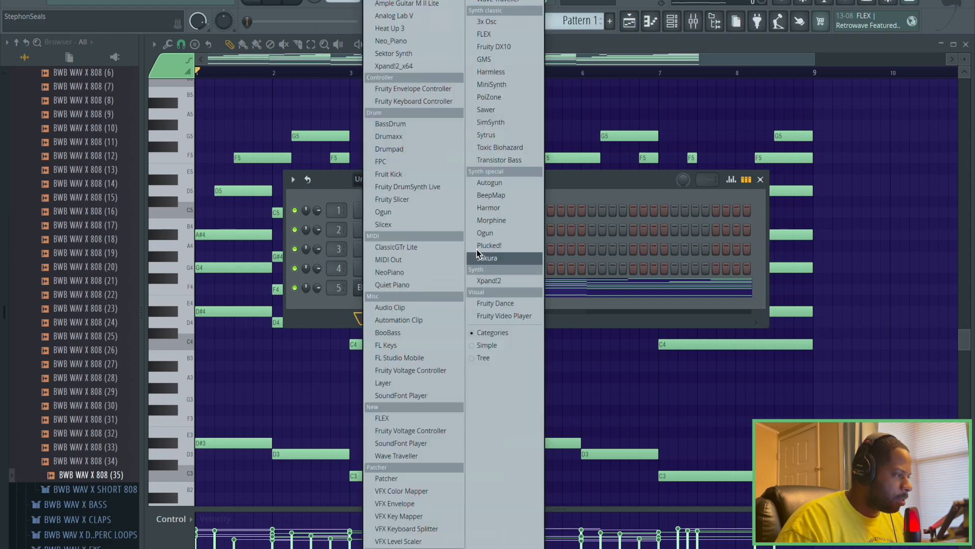
pyautogui.click(485, 34)
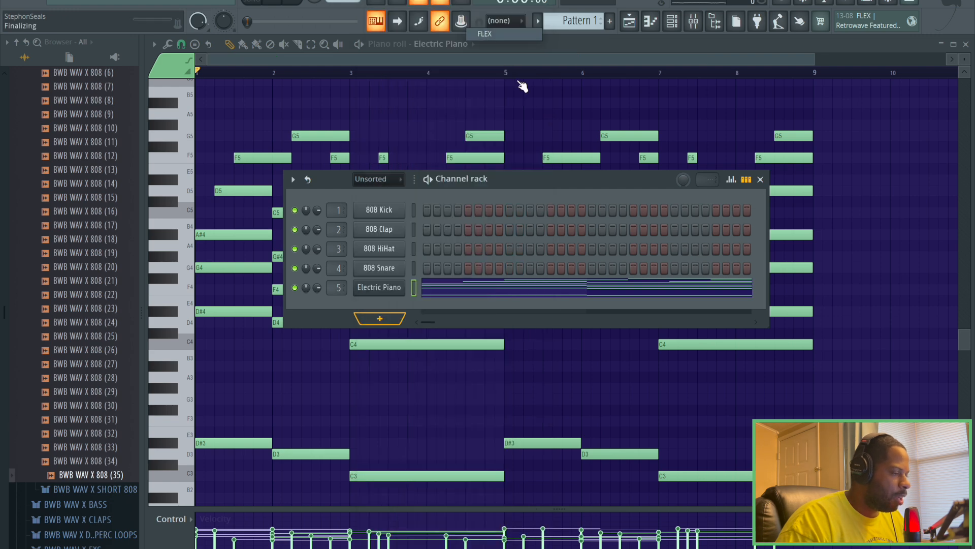
pyautogui.moveTo(666, 174); pyautogui.dragTo(640, 91)
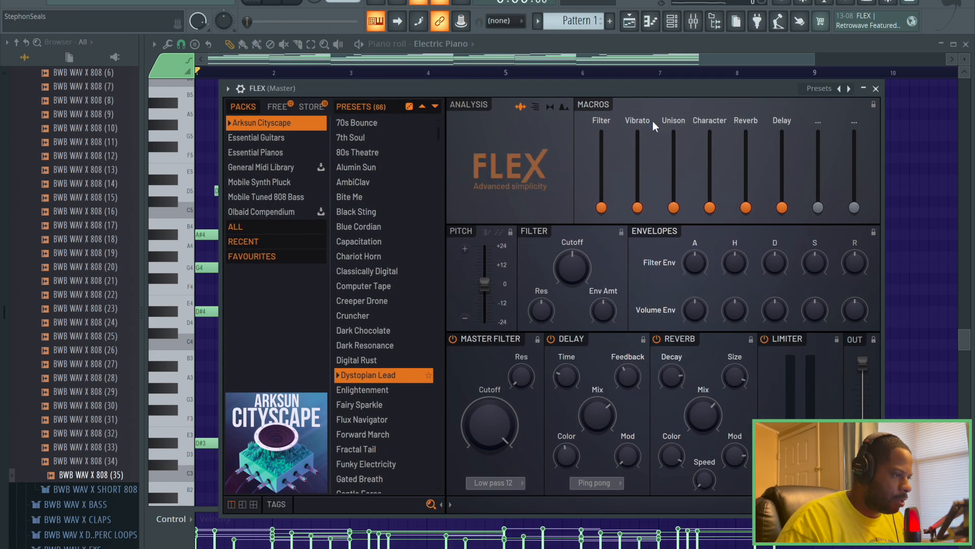
pyautogui.moveTo(654, 93); pyautogui.dragTo(651, 90)
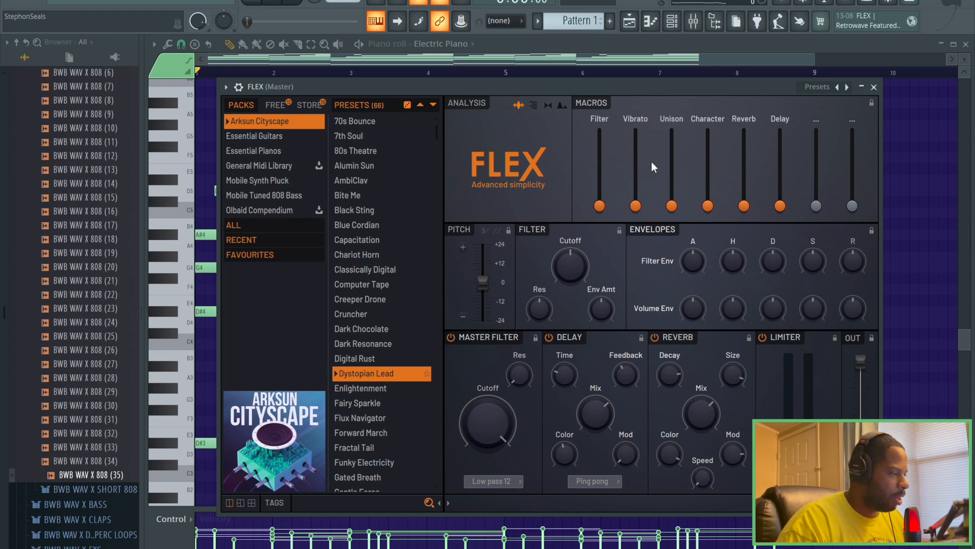
pyautogui.click(875, 89)
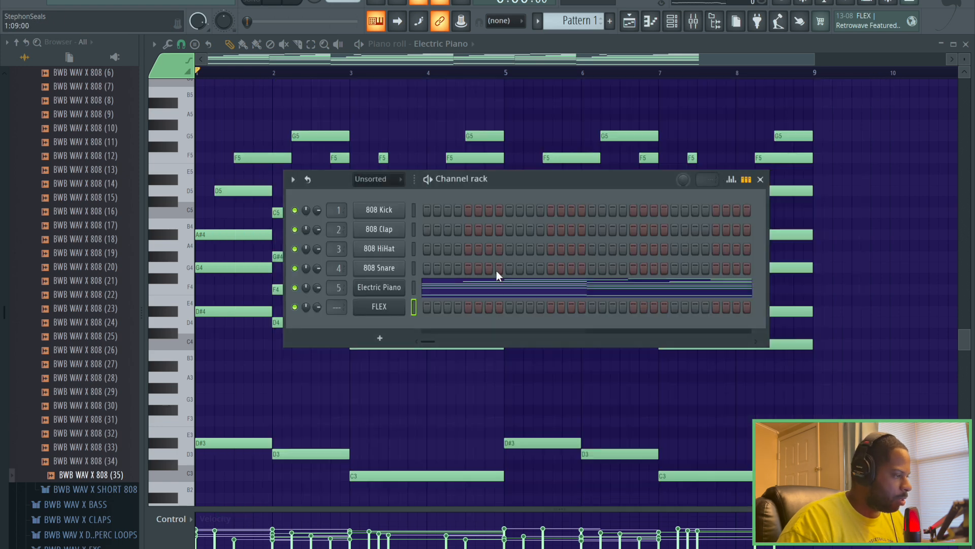
# Load the Haunting Hour preset from the Arksun Cityscape pack into the new FLEX channel.
pyautogui.click(385, 289)
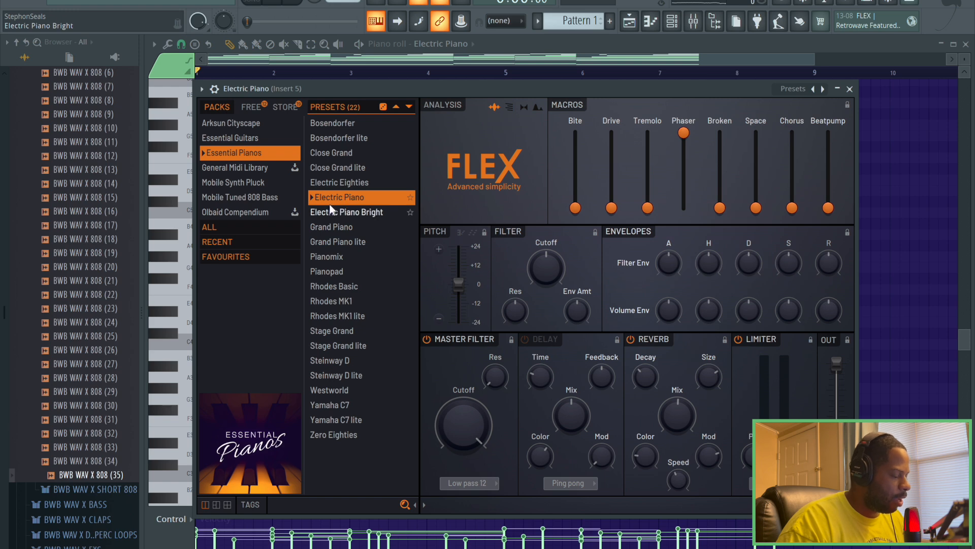
pyautogui.click(850, 89)
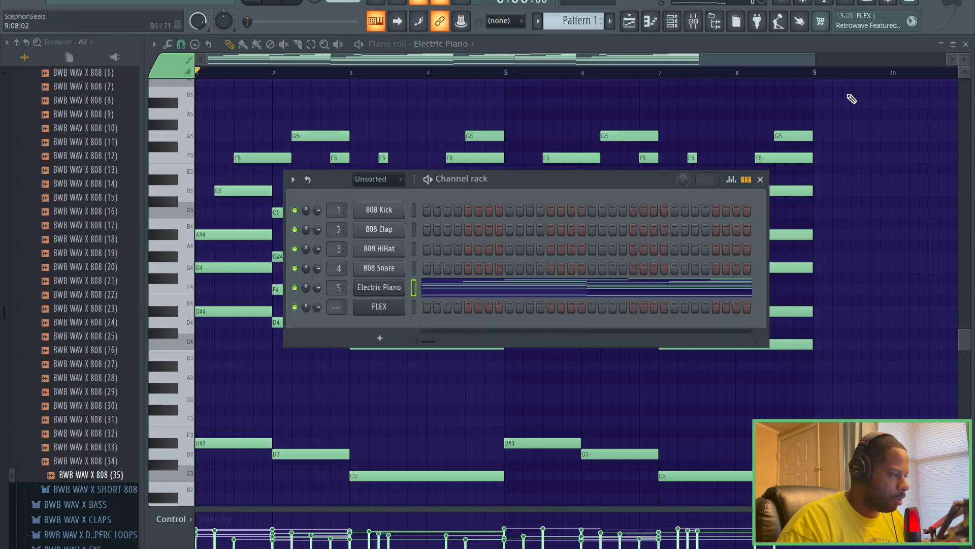
pyautogui.click(386, 311)
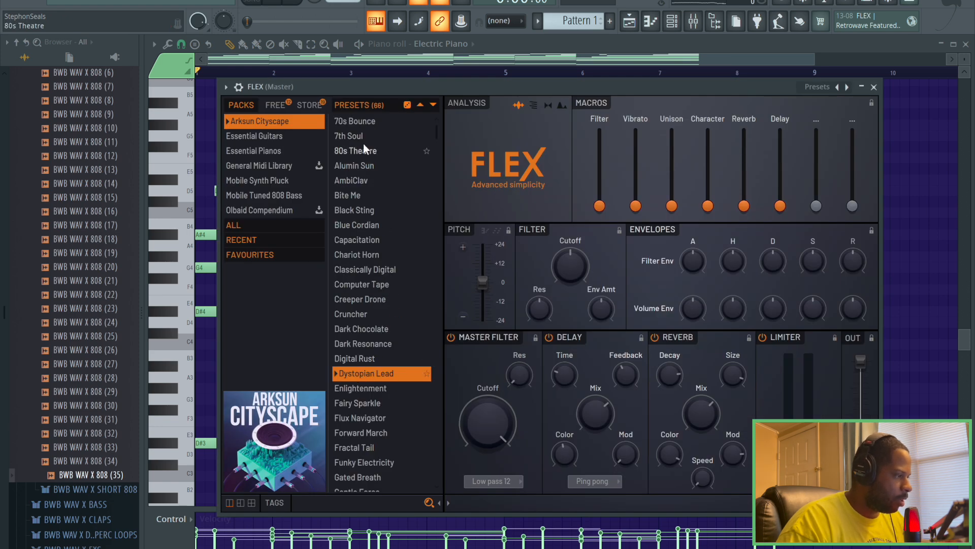
pyautogui.click(356, 126)
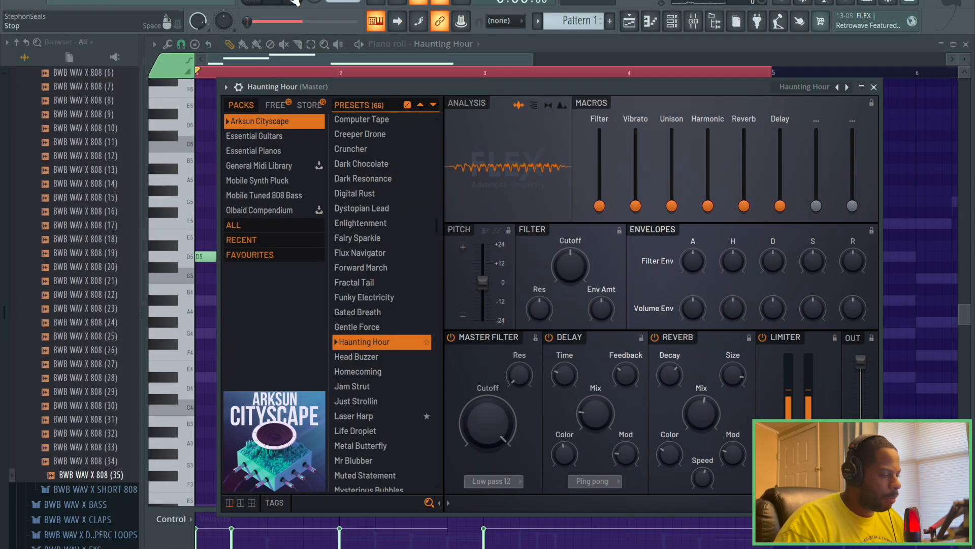
pyautogui.click(296, 2)
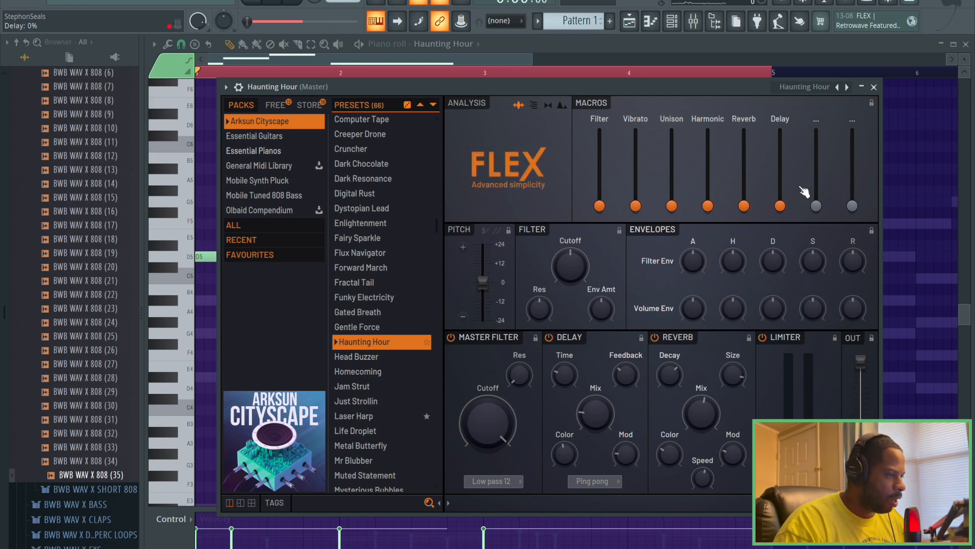
pyautogui.click(874, 88)
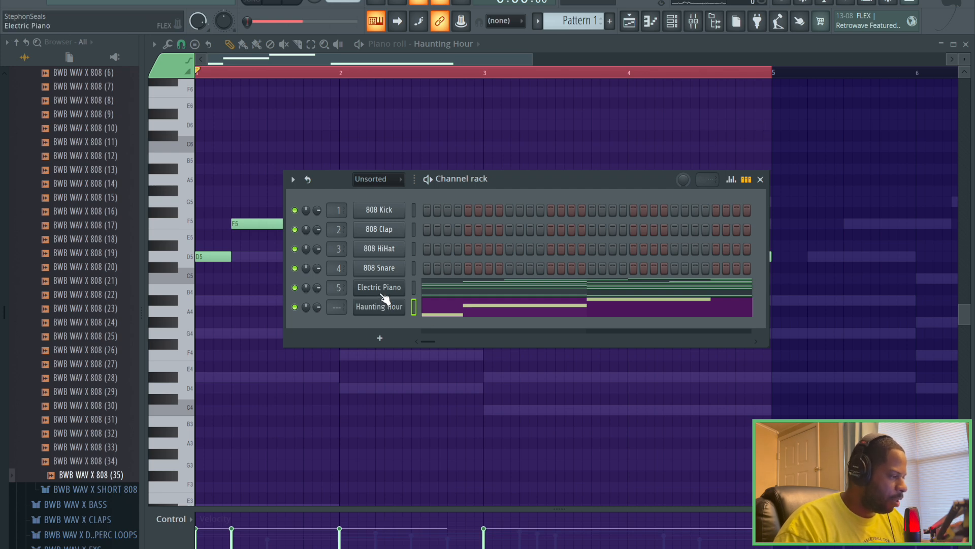
# Delete the sketched melody notes from Haunting Hour, including the F5, G5 and long D5, leaving its piano roll empty.
pyautogui.click(761, 181)
pyautogui.rightClick(305, 224)
pyautogui.rightClick(340, 201)
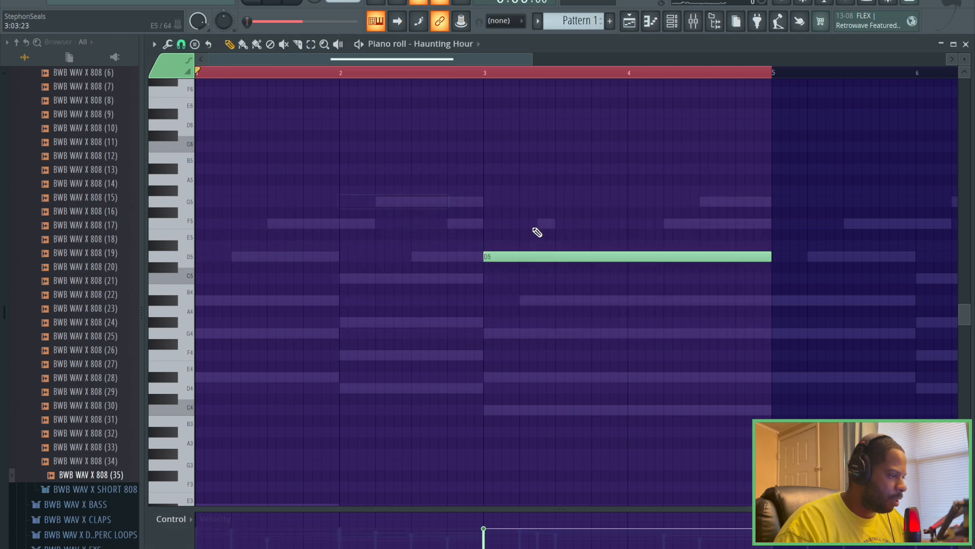
pyautogui.rightClick(546, 256)
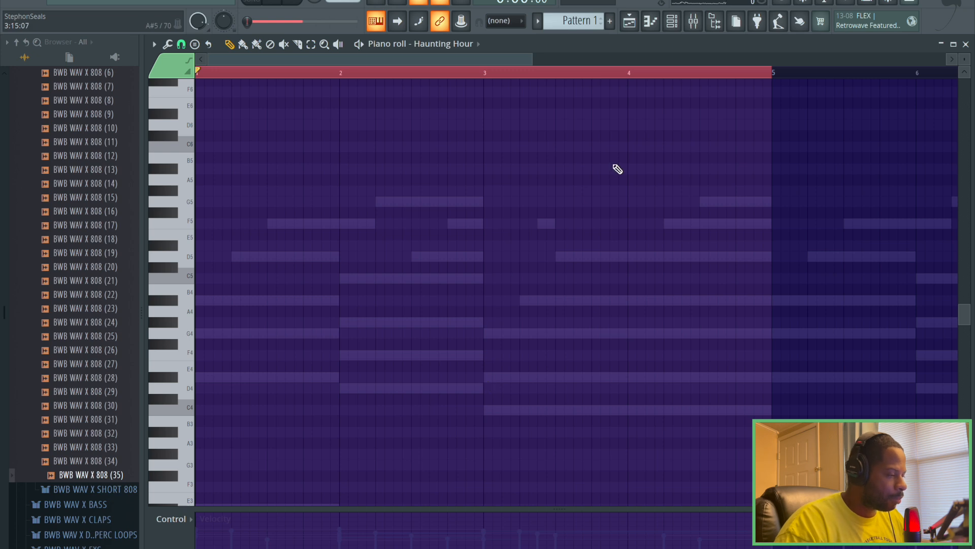
# Copy all the Electric Piano notes into the Haunting Hour channel, and deselect the pasted notes.
pyautogui.click(674, 23)
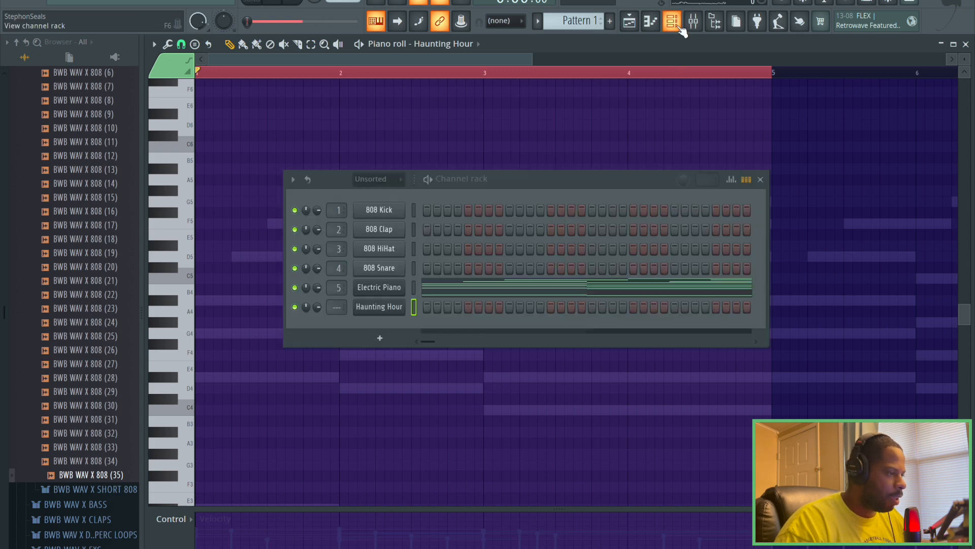
pyautogui.rightClick(391, 295)
pyautogui.click(550, 303)
pyautogui.rightClick(396, 315)
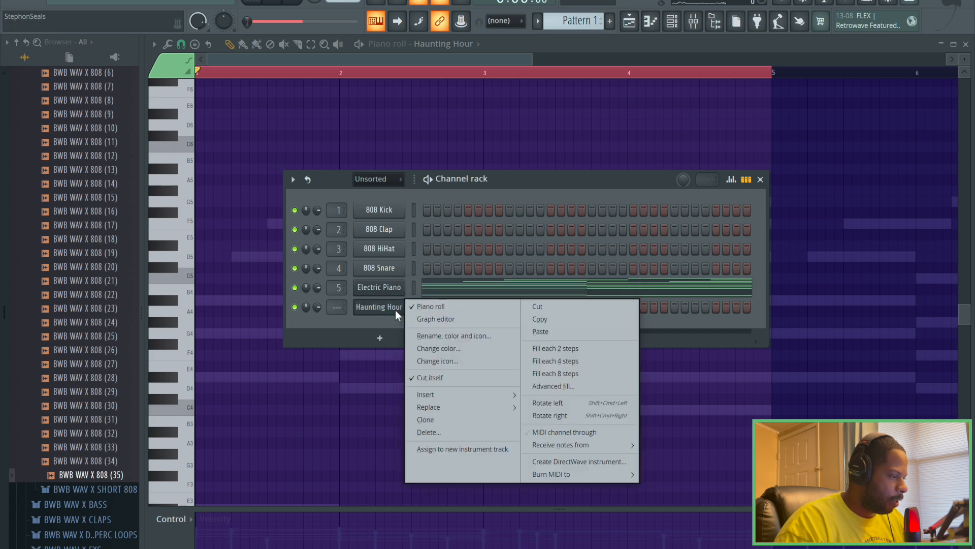
pyautogui.click(541, 331)
pyautogui.click(760, 179)
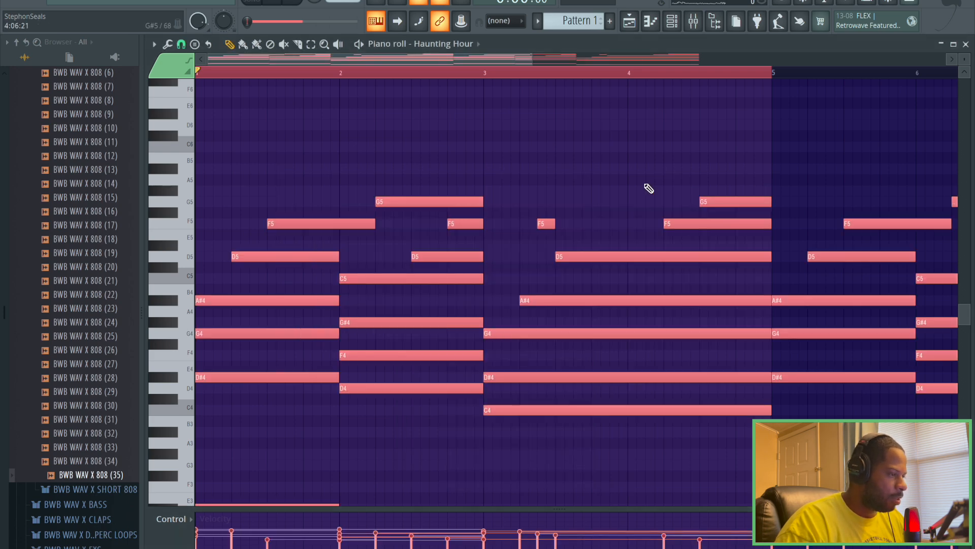
pyautogui.click(597, 178)
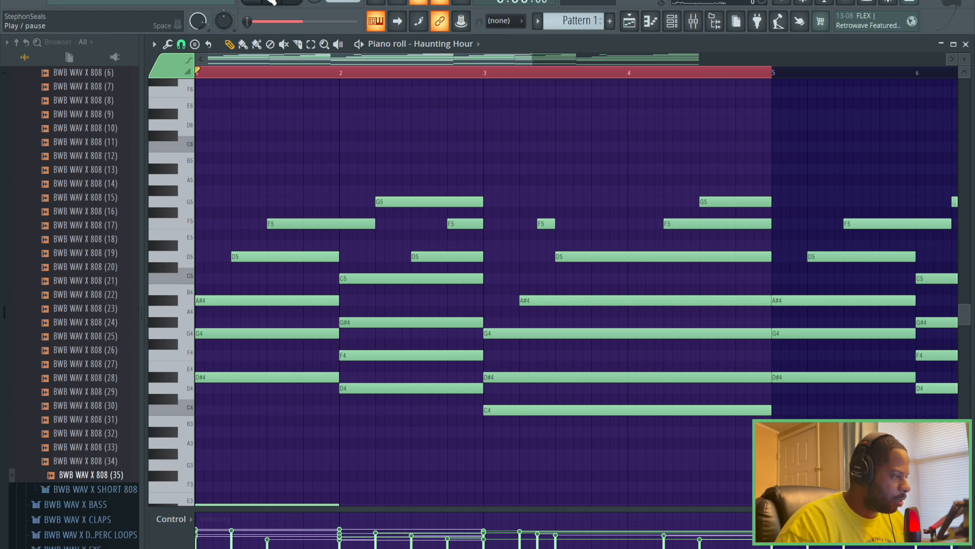
# Play back Haunting Hour layered with Electric Piano, and mute the Electric Piano channel.
pyautogui.click(272, 2)
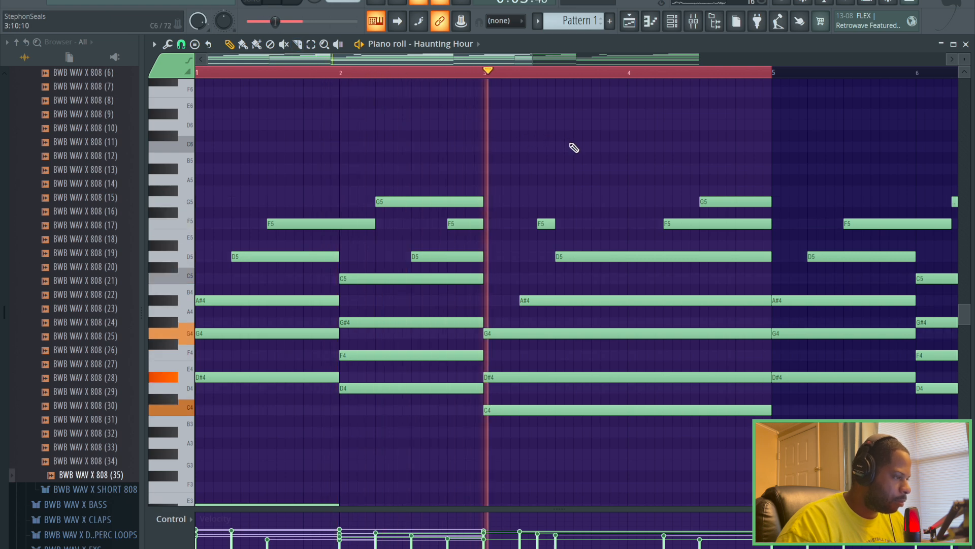
pyautogui.click(318, 4)
pyautogui.click(680, 23)
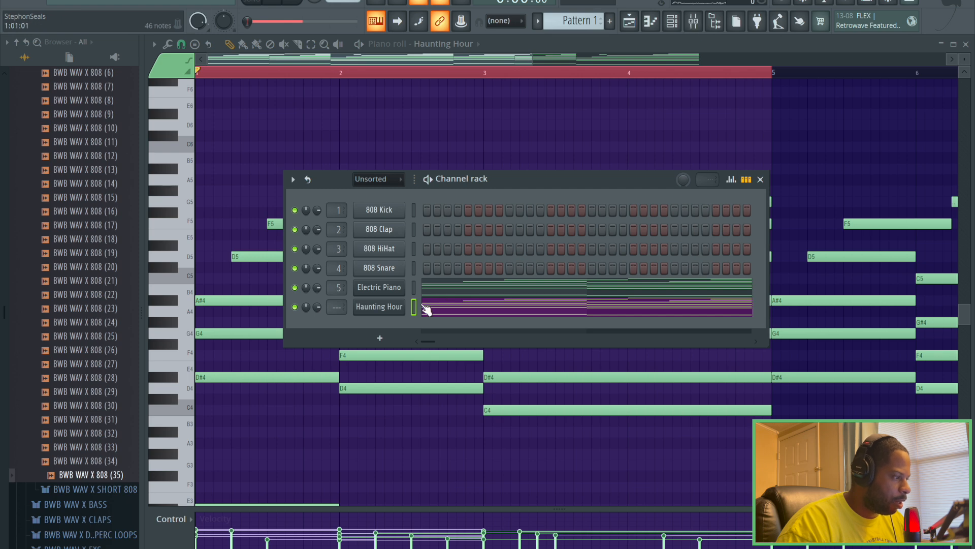
pyautogui.click(391, 309)
pyautogui.scroll(-5, 397, 399)
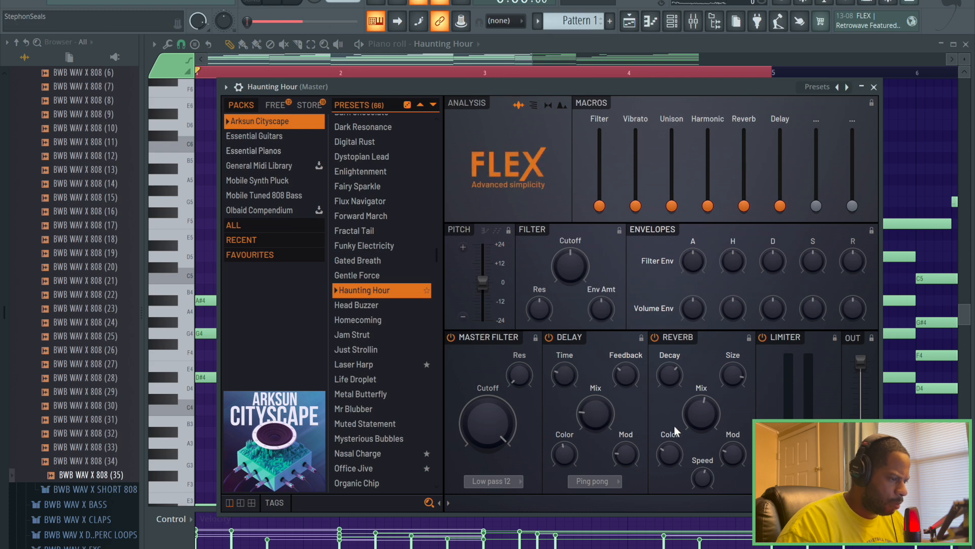
pyautogui.click(285, 2)
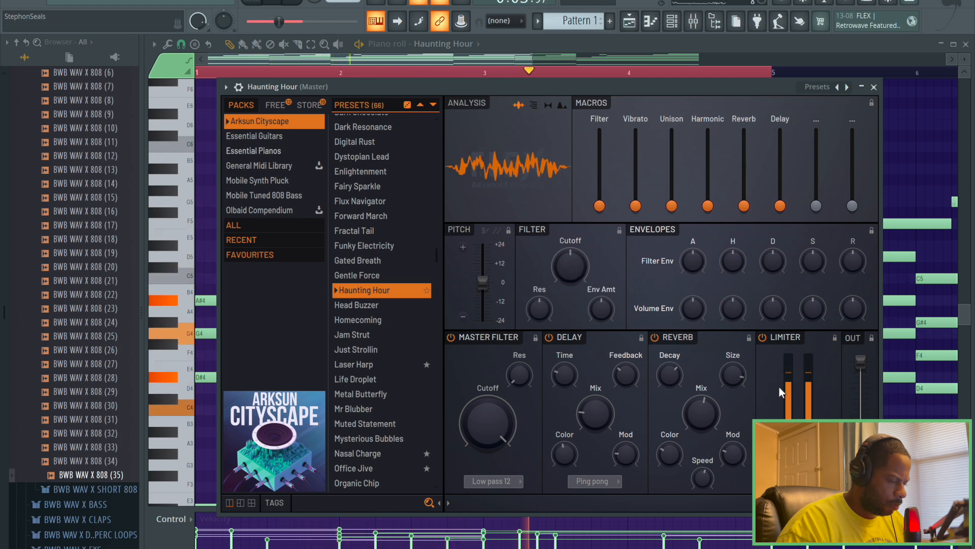
pyautogui.click(874, 86)
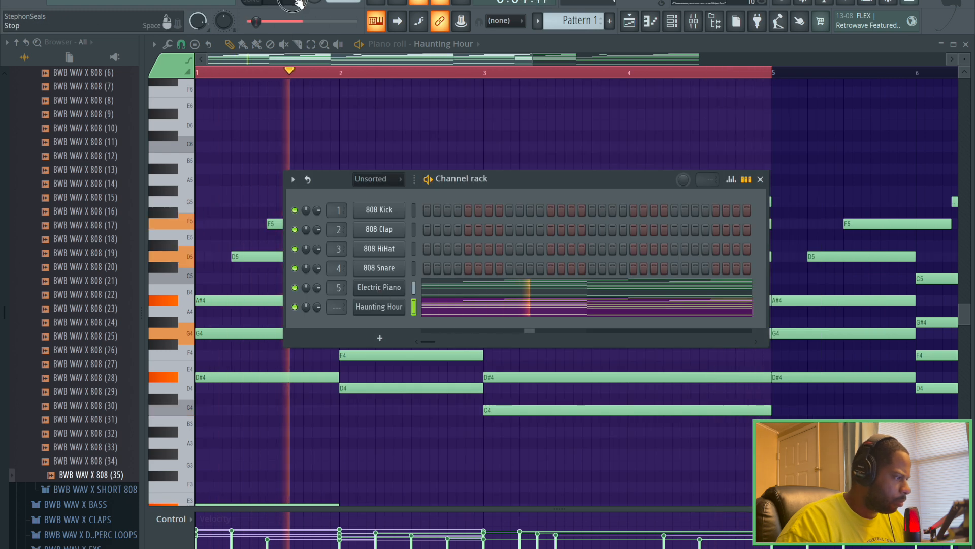
pyautogui.press('space')
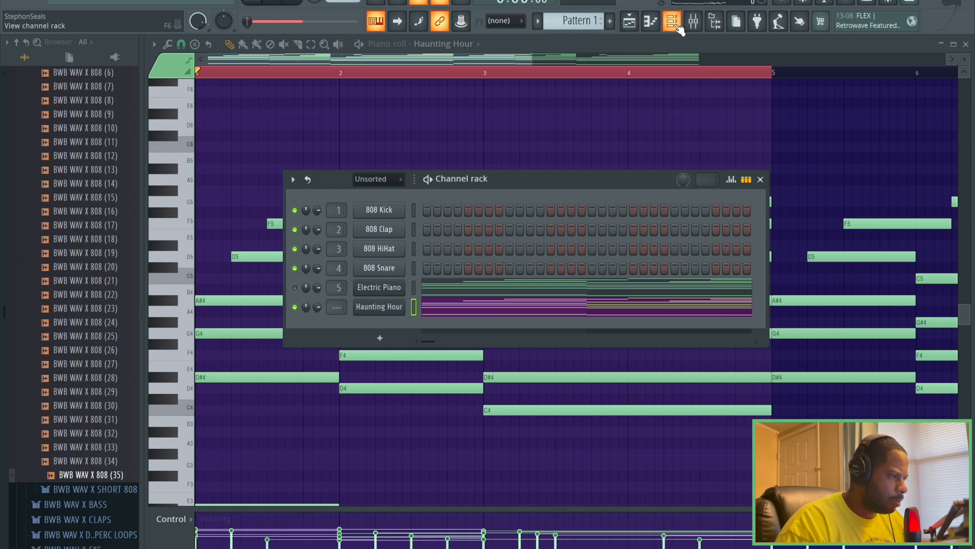
# Lower Haunting Hour's output level in FLEX while the pattern plays.
pyautogui.click(395, 316)
pyautogui.scroll(-6, 359, 227)
pyautogui.press('space')
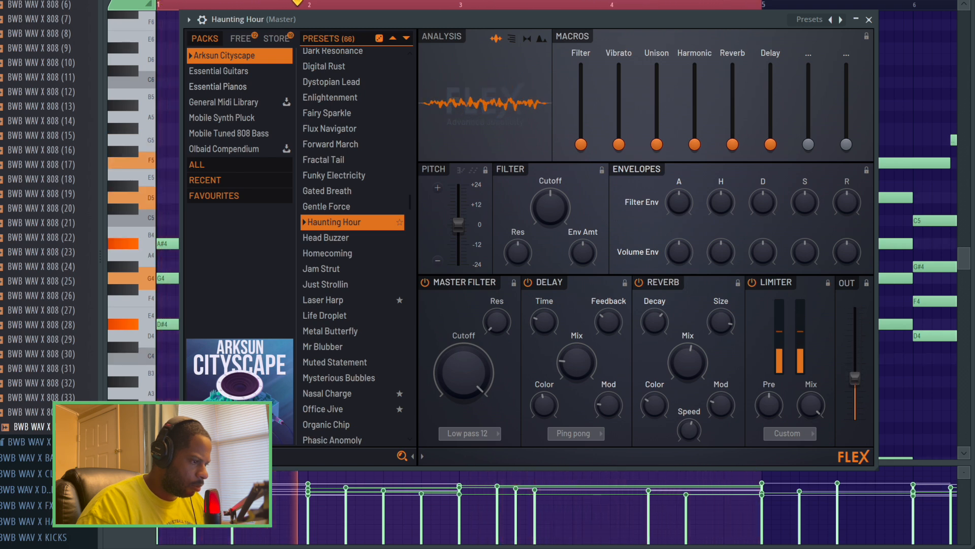
pyautogui.moveTo(856, 382); pyautogui.dragTo(854, 388)
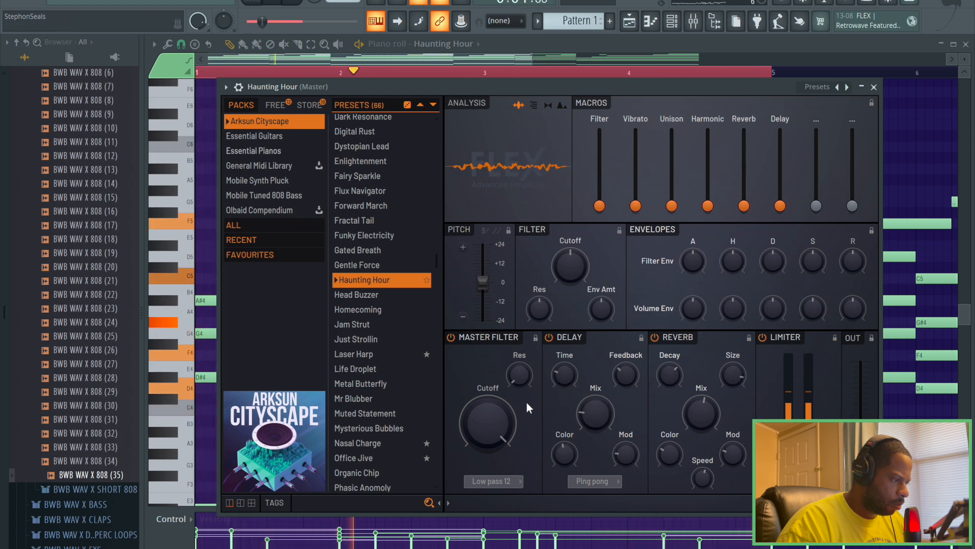
pyautogui.moveTo(520, 380); pyautogui.dragTo(520, 375)
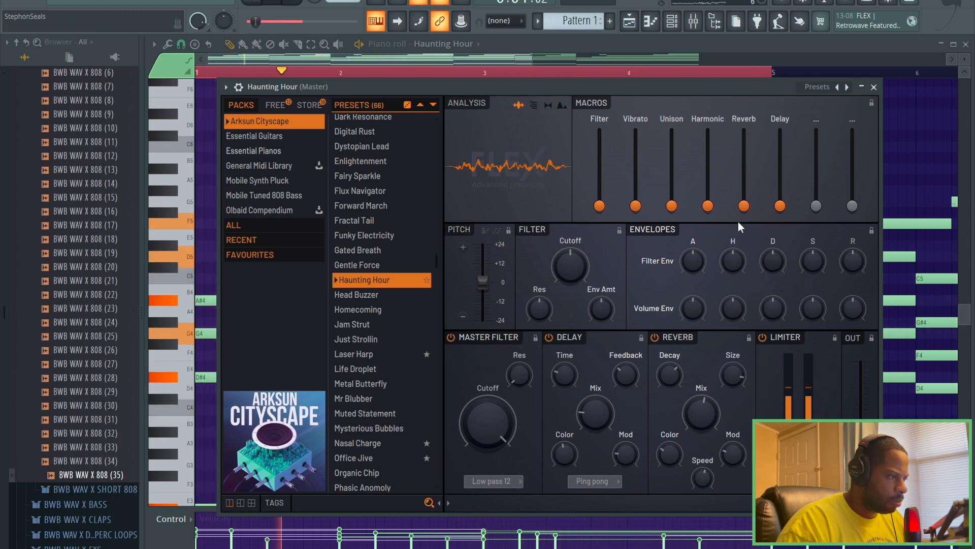
pyautogui.click(873, 87)
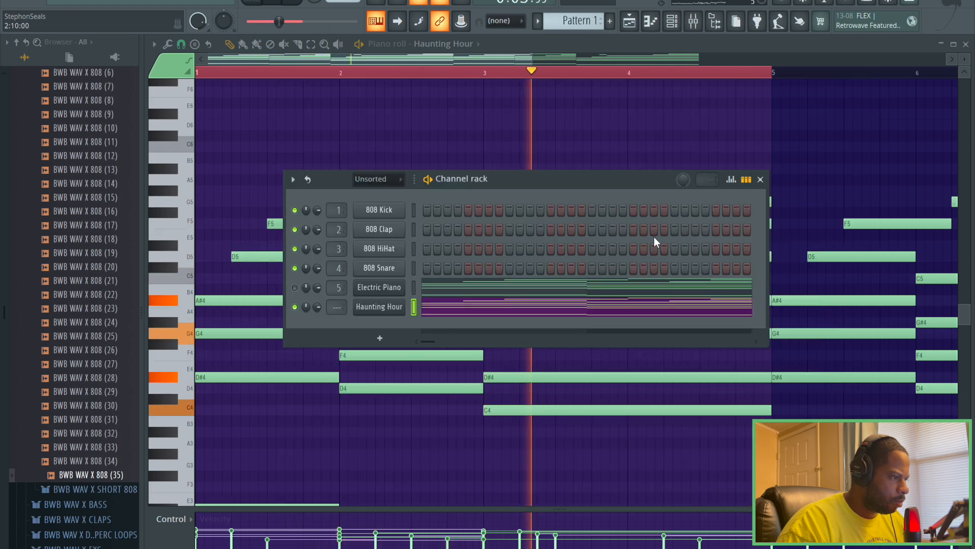
# Delete all the F5 and G5 notes in bars 1 to 4 of Haunting Hour, plus the short D5 in bar 2.
pyautogui.click(761, 179)
pyautogui.rightClick(465, 223)
pyautogui.rightClick(463, 202)
pyautogui.rightClick(454, 257)
pyautogui.rightClick(541, 231)
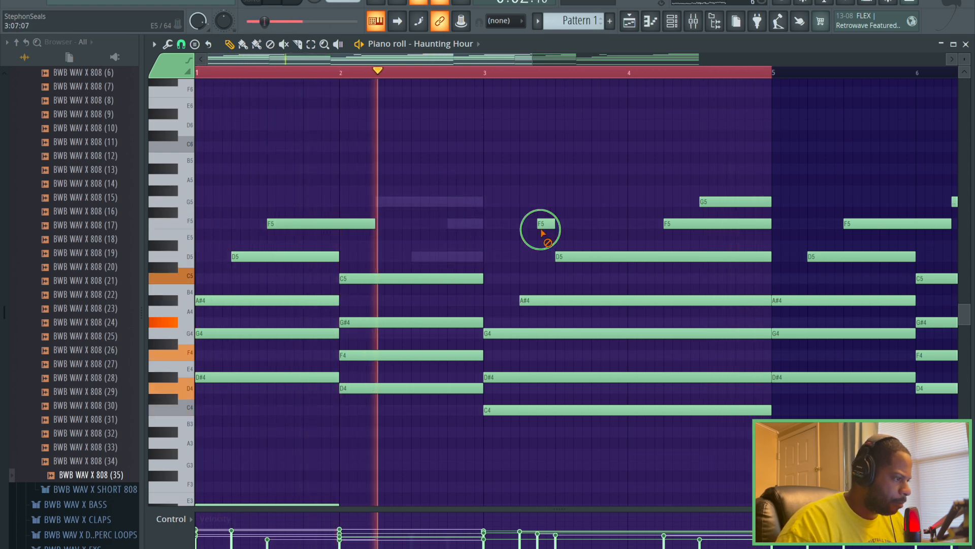
pyautogui.rightClick(688, 224)
pyautogui.rightClick(711, 201)
pyautogui.rightClick(359, 224)
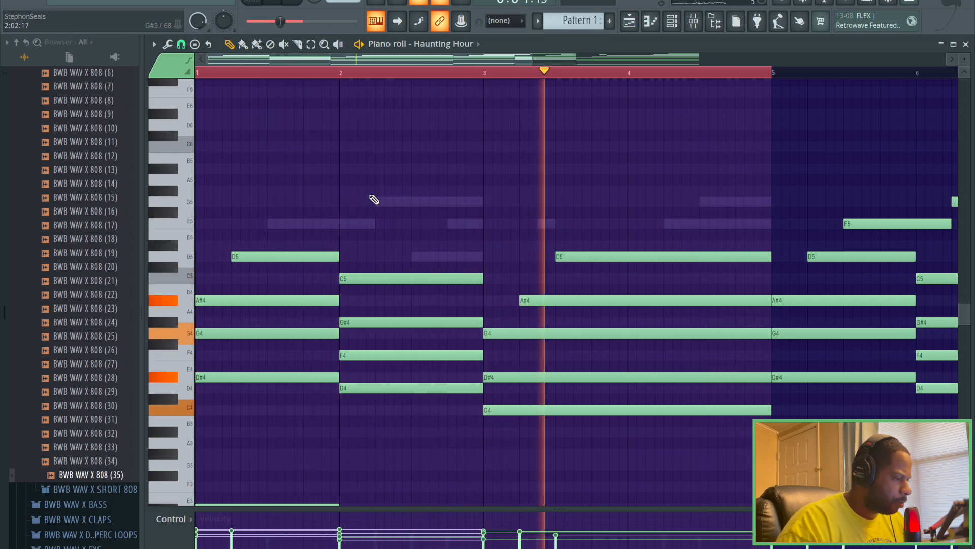
# Delete all the F5 and G5 notes in bars 5 to 8 of Haunting Hour.
pyautogui.moveTo(429, 59); pyautogui.dragTo(638, 58)
pyautogui.rightClick(584, 203)
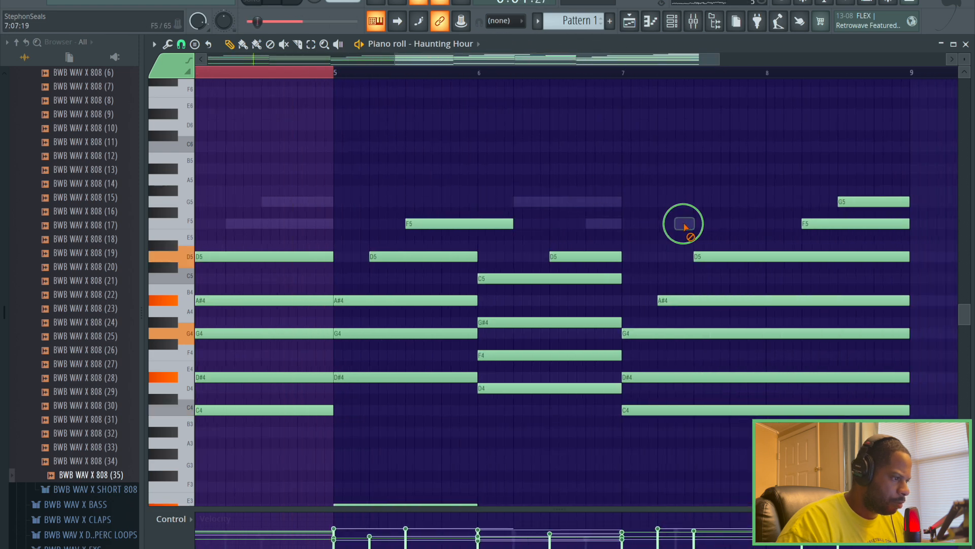
pyautogui.rightClick(848, 224)
pyautogui.rightClick(863, 202)
pyautogui.rightClick(493, 224)
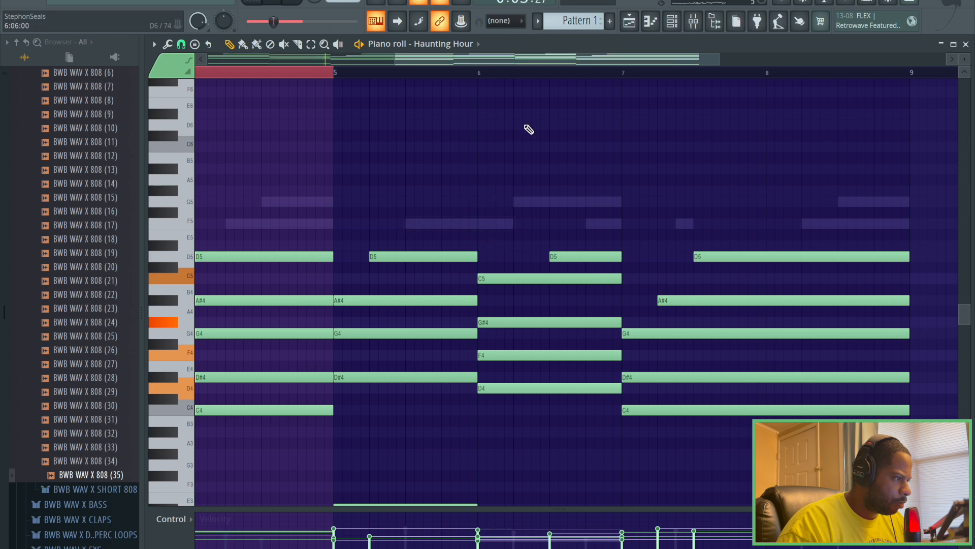
# Unmute the Electric Piano channel and route Haunting Hour to mixer track 6.
pyautogui.moveTo(538, 62)
pyautogui.mouseDown()
pyautogui.moveTo(429, 56)
pyautogui.moveTo(299, 69)
pyautogui.mouseUp()
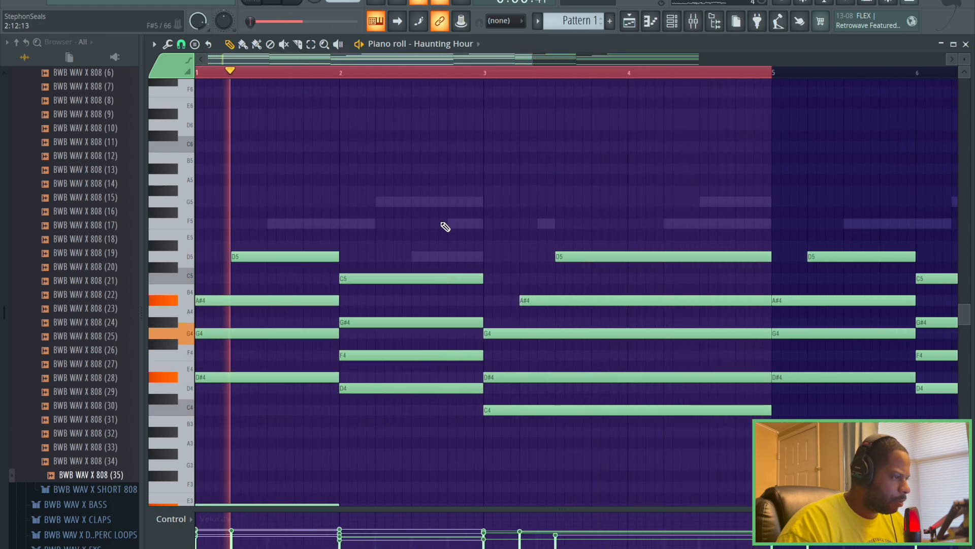
pyautogui.click(672, 22)
pyautogui.click(296, 288)
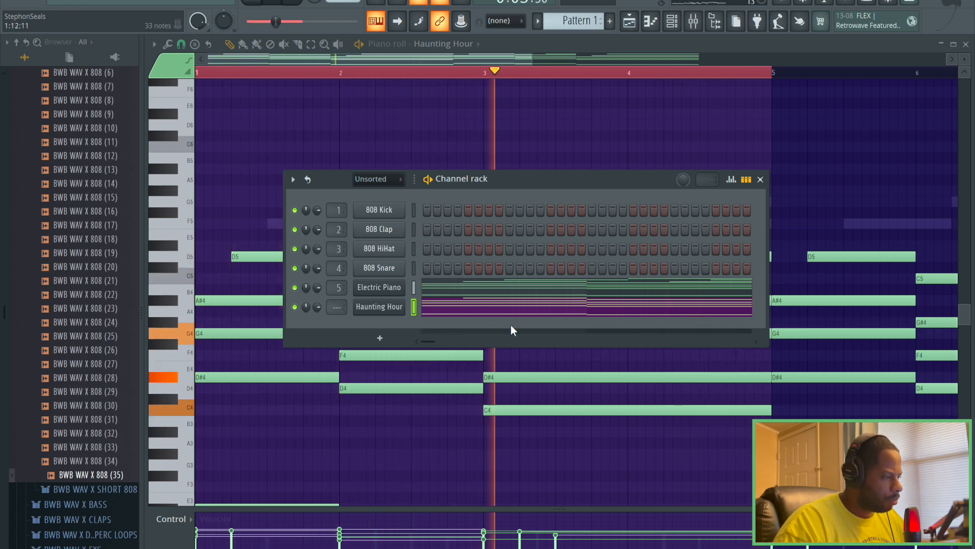
pyautogui.moveTo(343, 308); pyautogui.dragTo(342, 292)
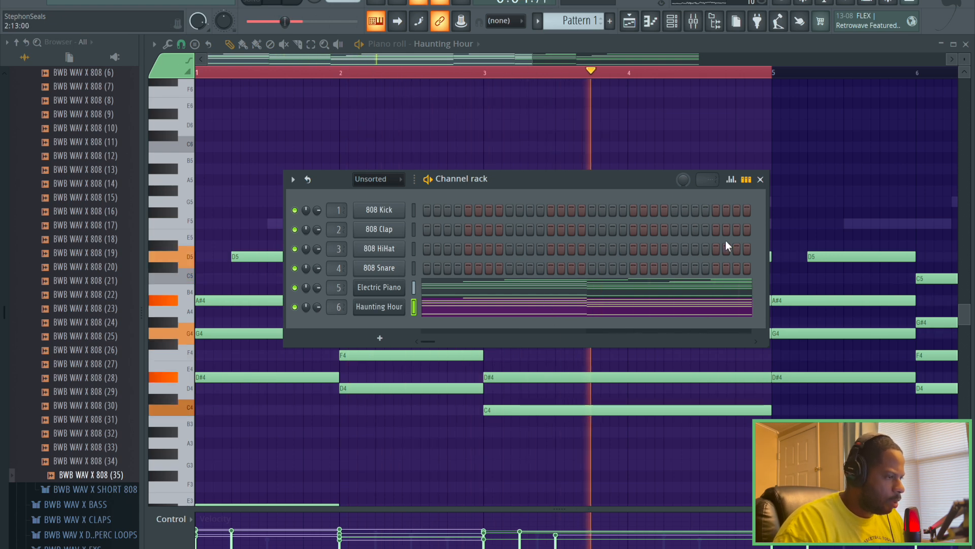
# Add Fruity Reeverb 2 to the first effect slot of mixer Insert 5 and slightly lower its dry level.
pyautogui.click(693, 23)
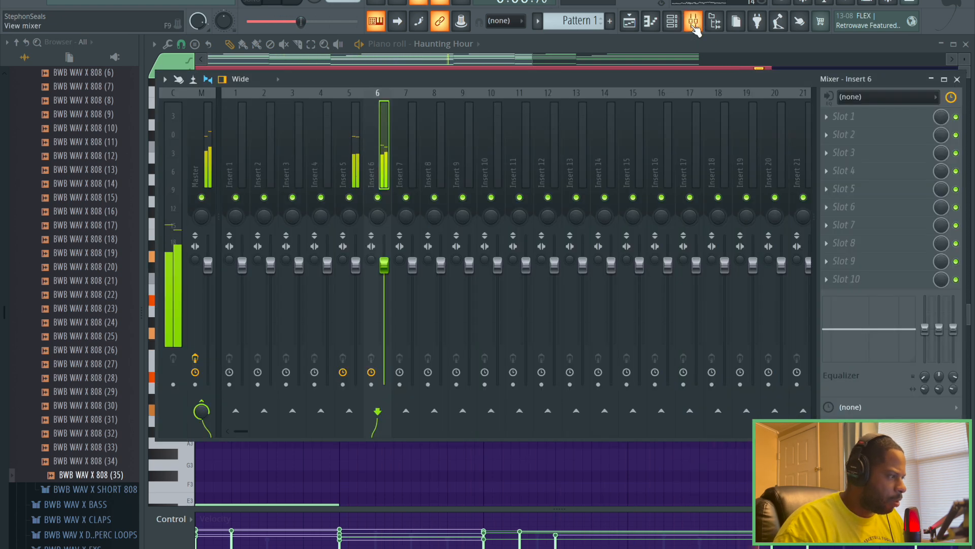
pyautogui.click(357, 97)
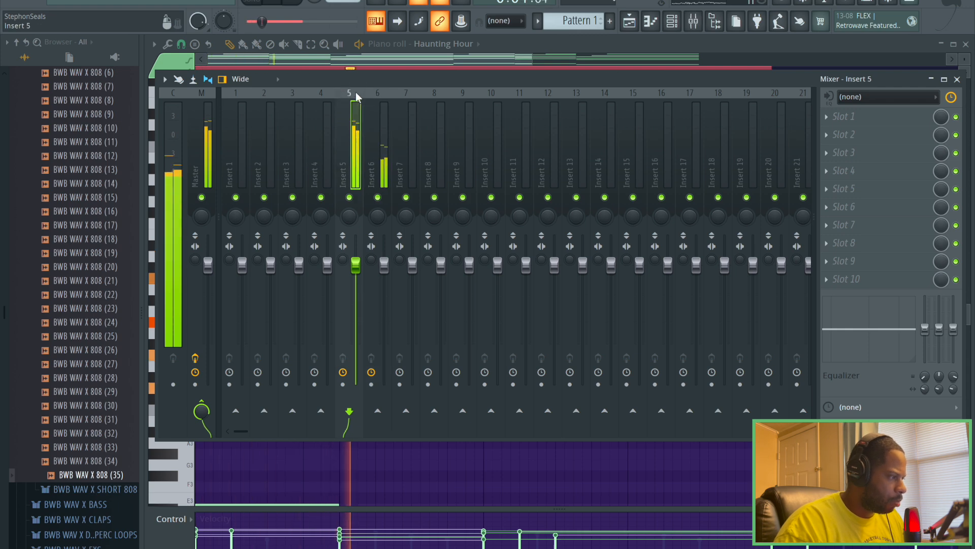
pyautogui.click(841, 118)
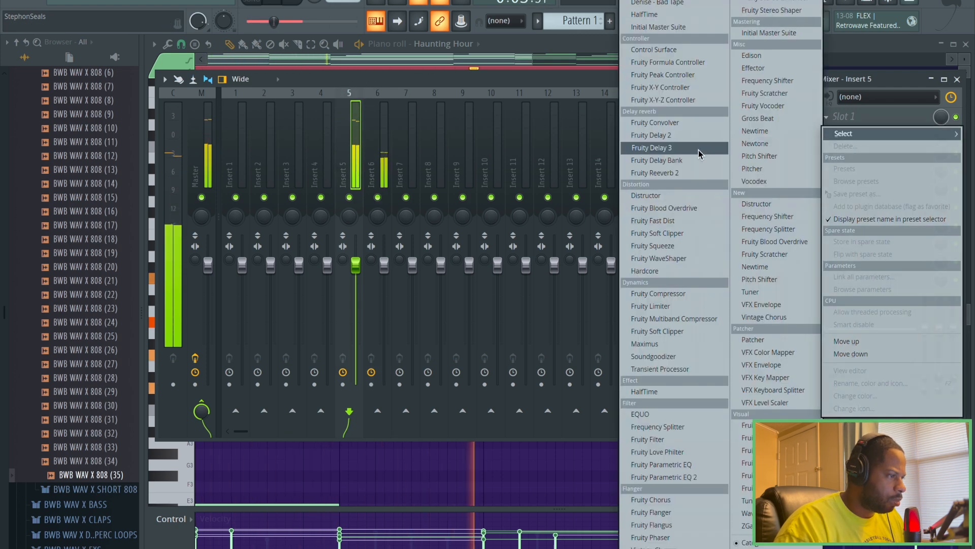
pyautogui.click(676, 174)
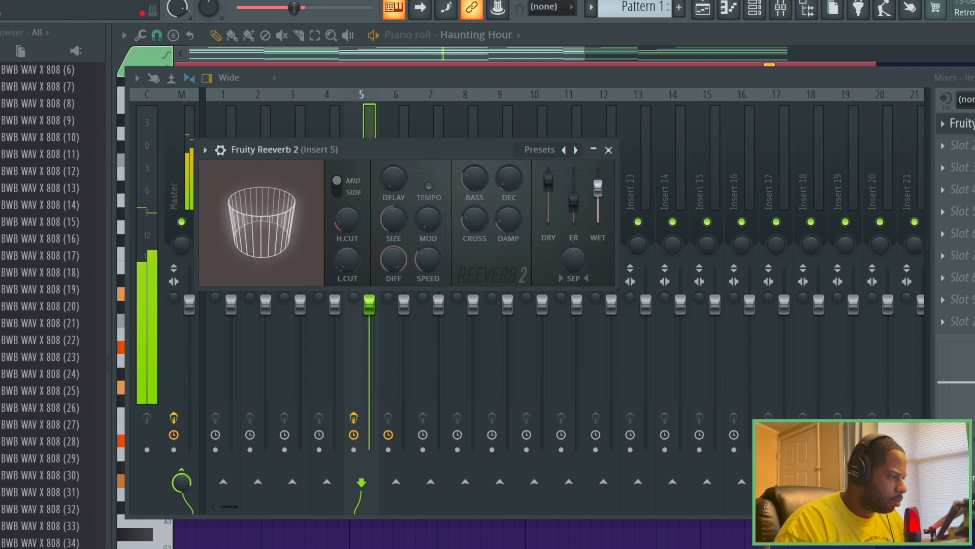
pyautogui.moveTo(550, 181); pyautogui.dragTo(550, 185)
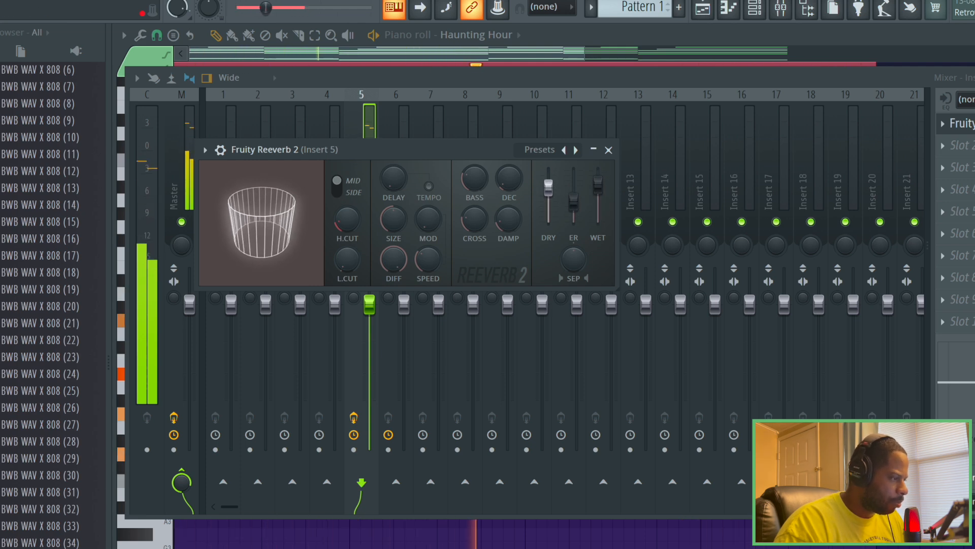
pyautogui.moveTo(475, 152); pyautogui.dragTo(513, 186)
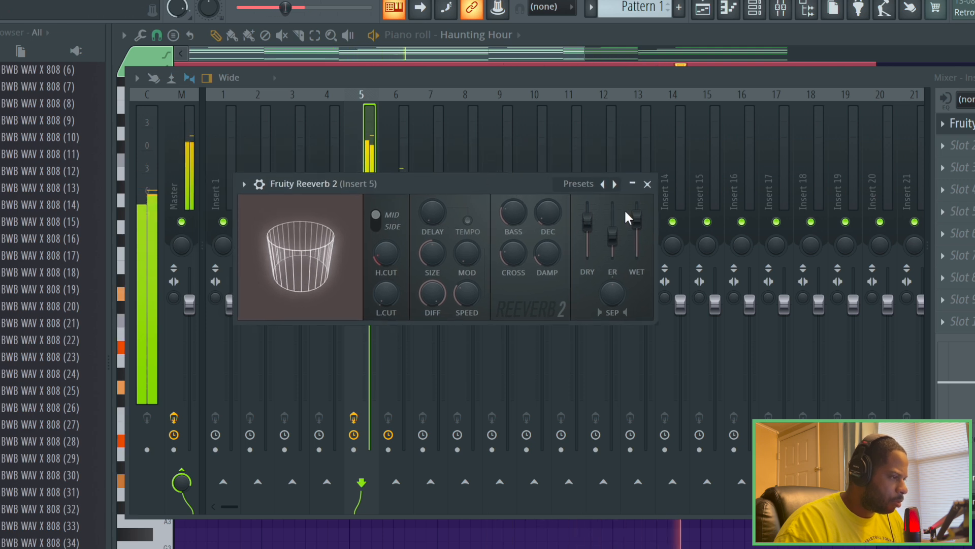
pyautogui.click(647, 183)
# Add Fruity Delay 3 to the second effect slot of Insert 5.
pyautogui.click(968, 149)
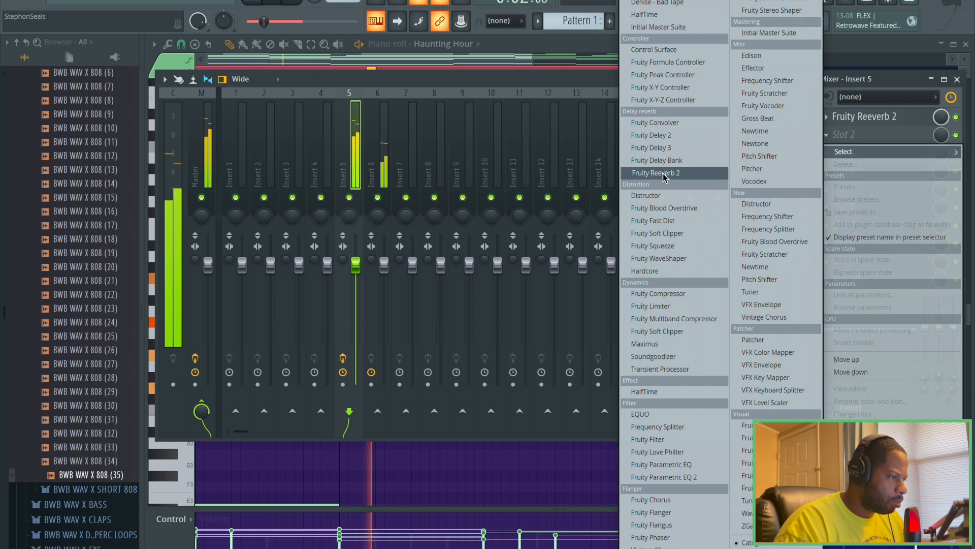
pyautogui.click(655, 148)
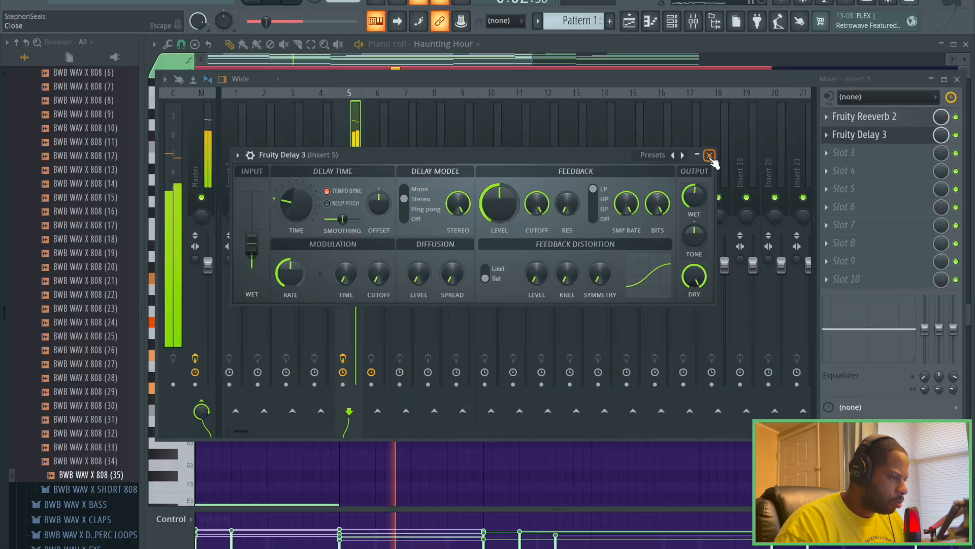
pyautogui.click(743, 129)
# Add Fruity Parametric EQ 2 to Insert 5, cutting lows with band 1, dipping band 2 near 146 Hz and boosting band 7 near 6033 Hz.
pyautogui.click(852, 154)
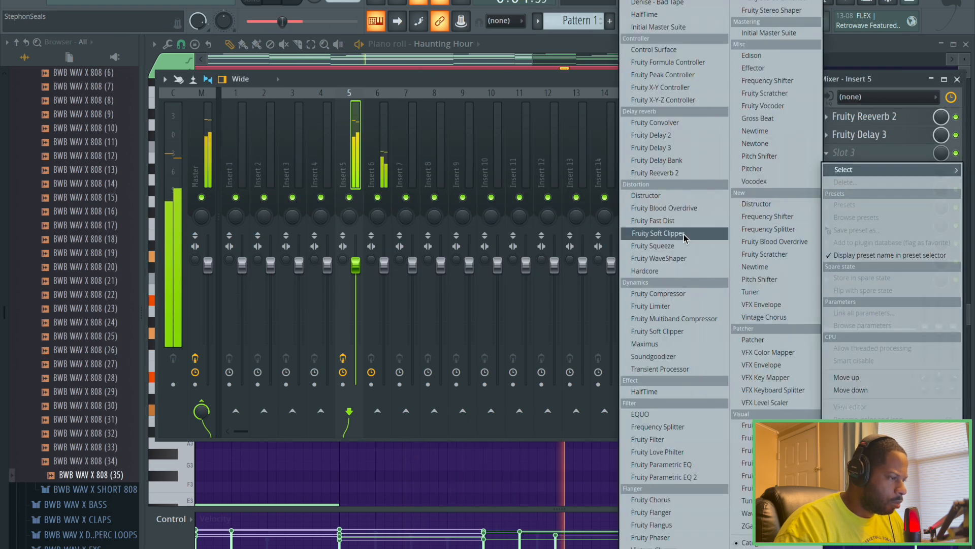
pyautogui.click(677, 479)
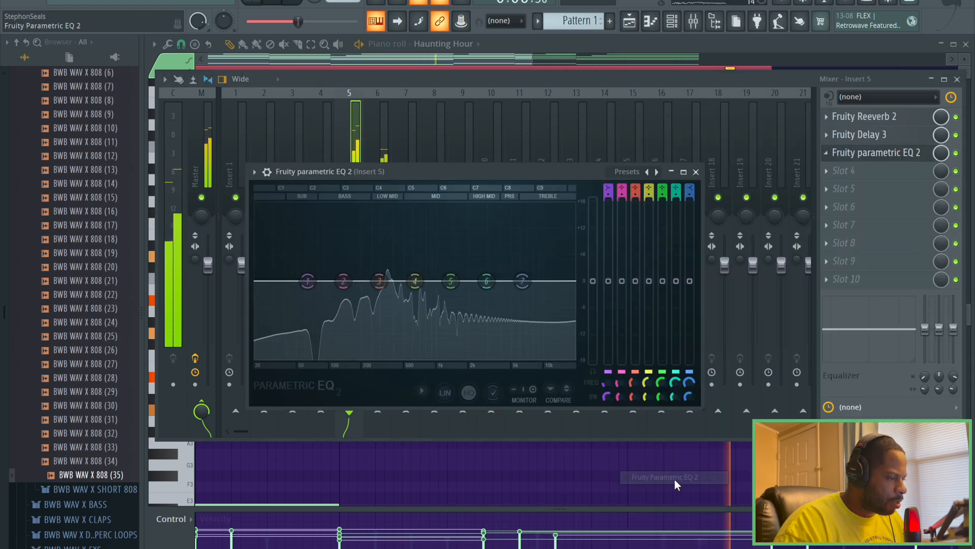
pyautogui.moveTo(257, 249); pyautogui.dragTo(283, 335)
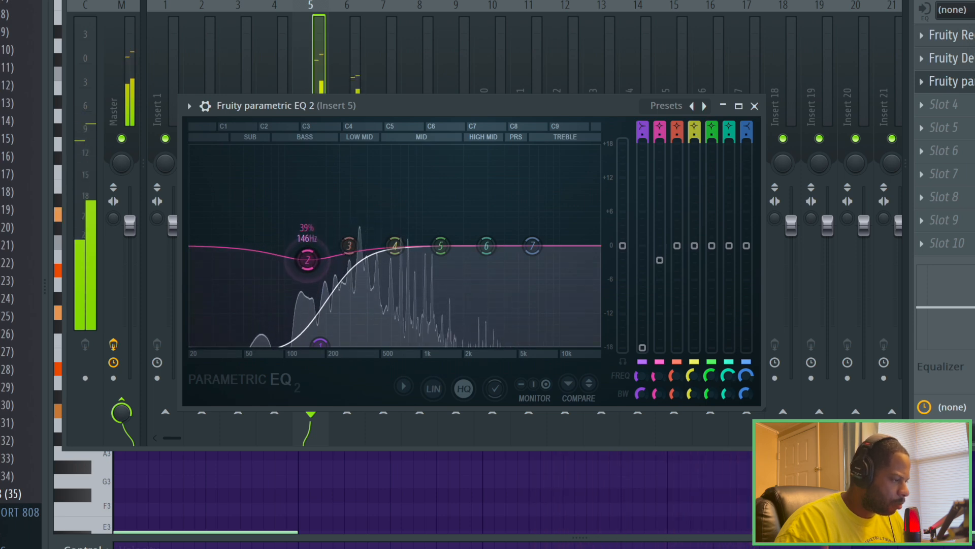
pyautogui.moveTo(532, 246); pyautogui.dragTo(530, 224)
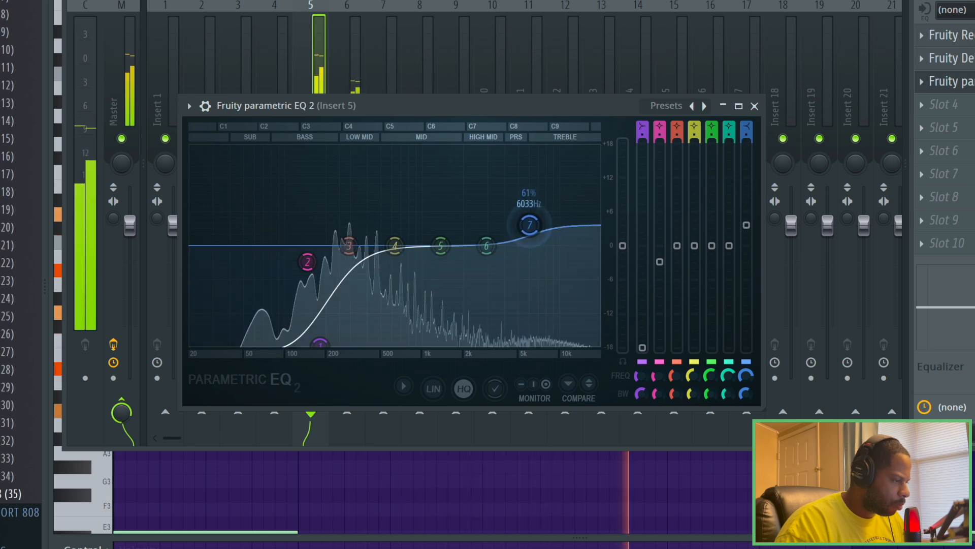
pyautogui.click(754, 106)
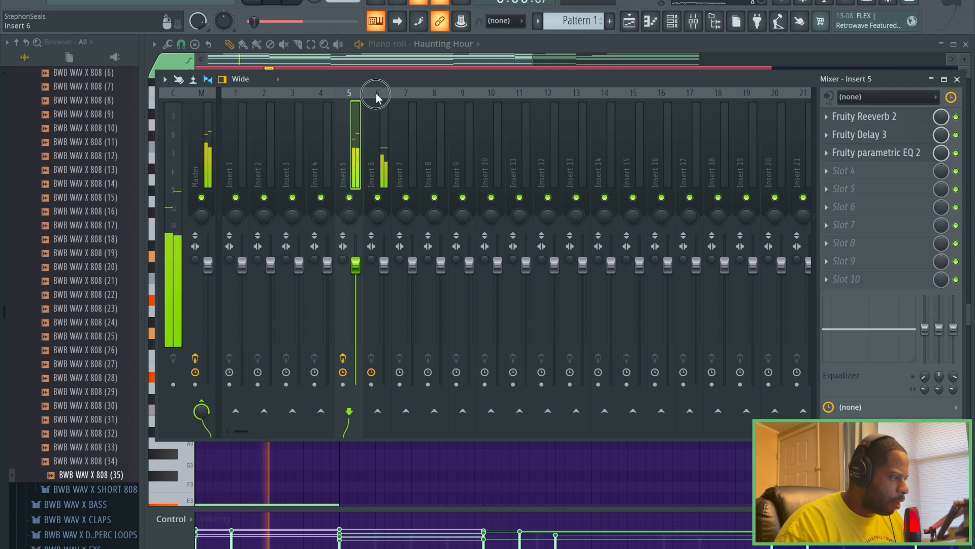
# Add Fruity Reeverb 2 to the first effect slot of Insert 6.
pyautogui.click(376, 96)
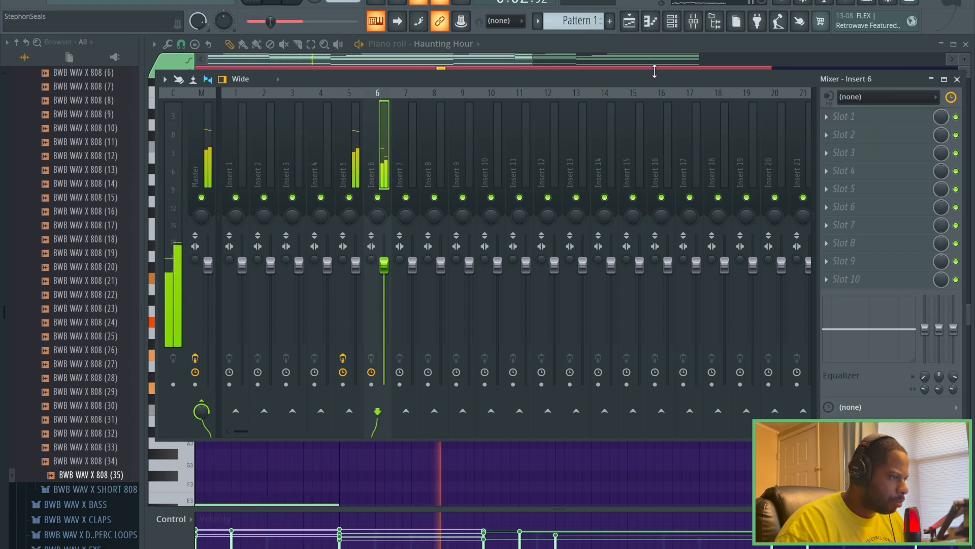
pyautogui.click(856, 124)
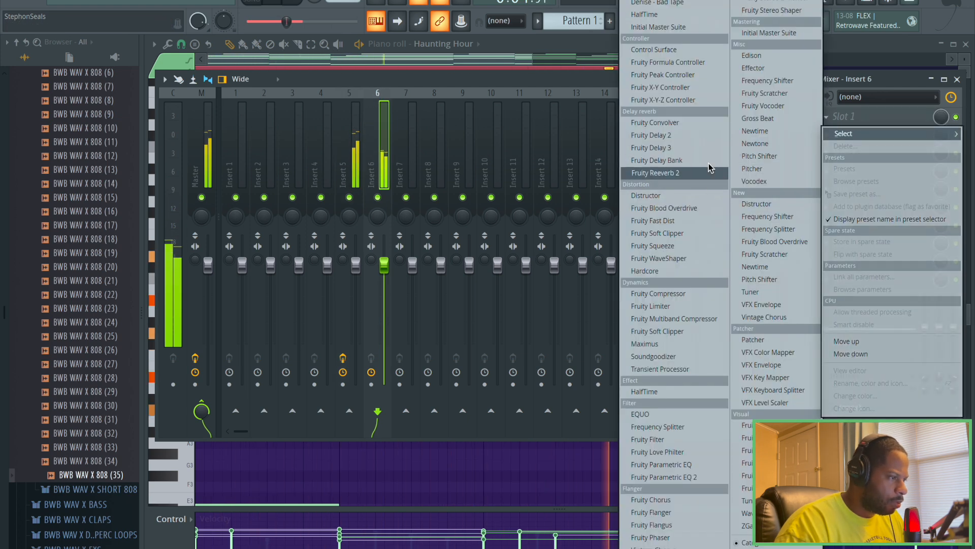
pyautogui.click(655, 173)
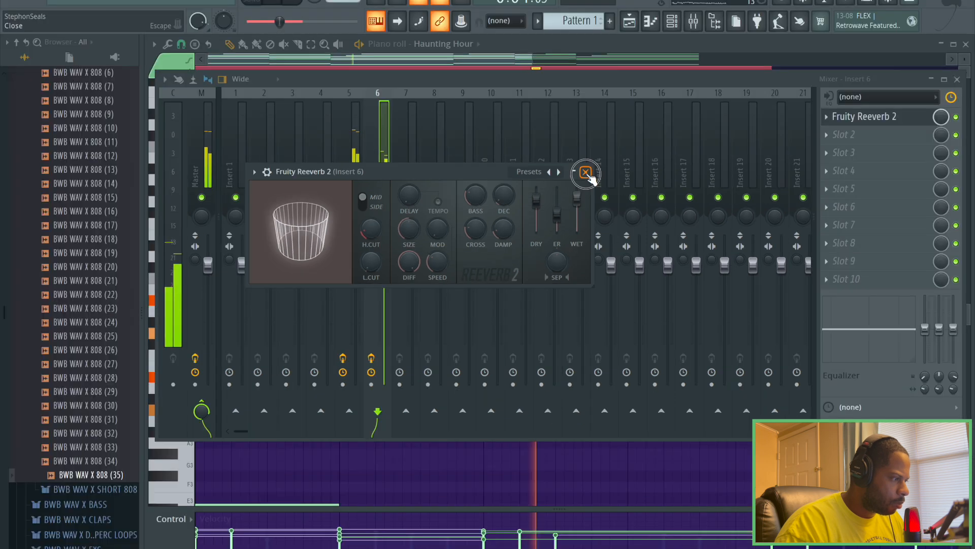
pyautogui.click(601, 145)
# Add Fruity Chorus to the second effect slot of Insert 6 and adjust its delay.
pyautogui.click(855, 137)
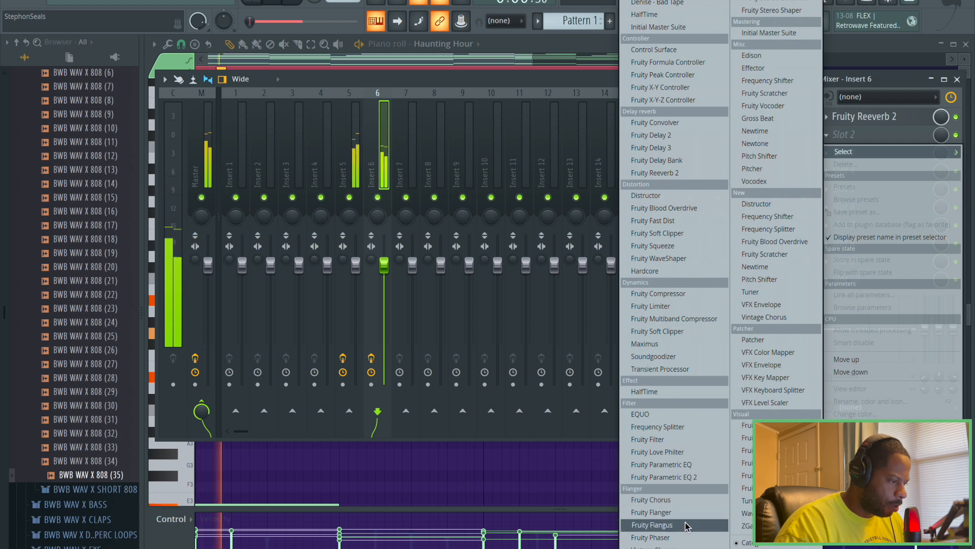
pyautogui.click(668, 500)
pyautogui.moveTo(256, 81); pyautogui.dragTo(391, 145)
pyautogui.moveTo(247, 177); pyautogui.dragTo(246, 172)
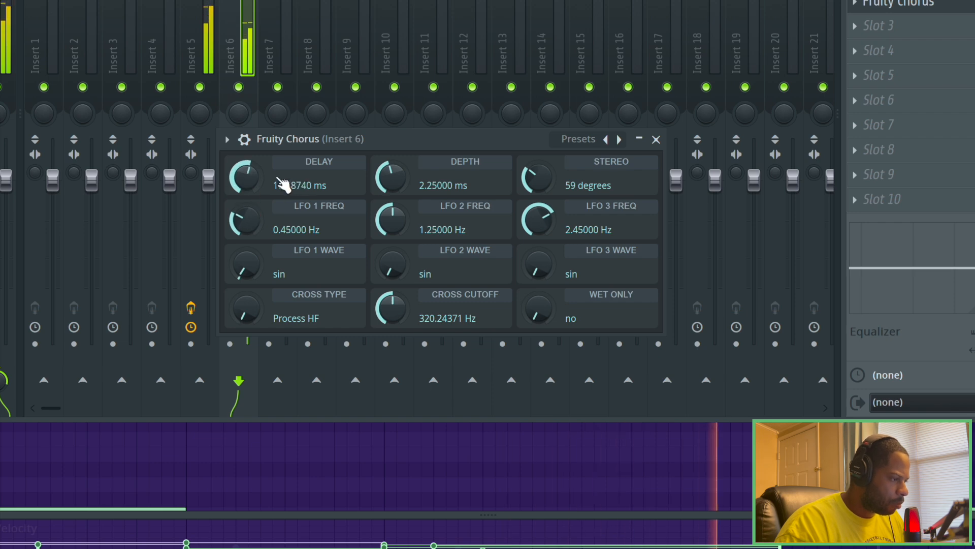
pyautogui.click(657, 139)
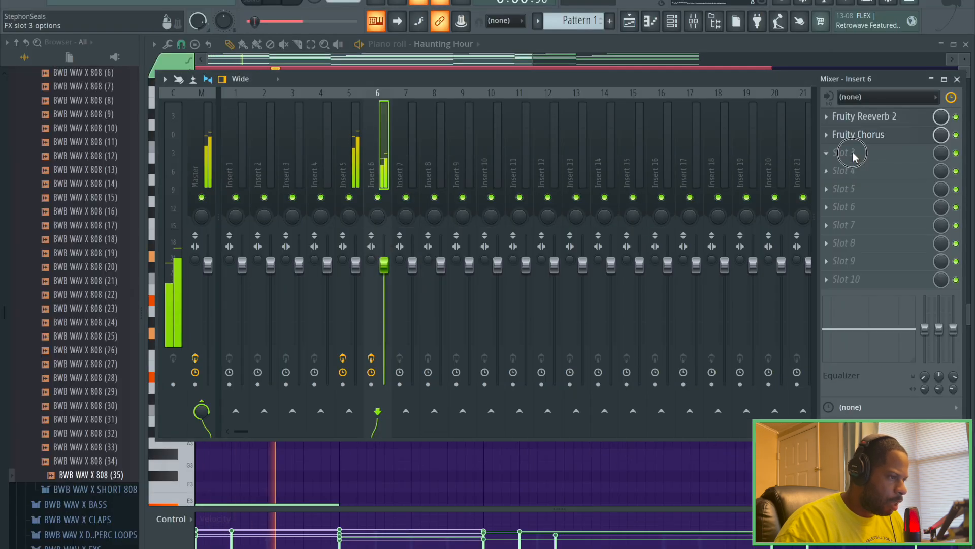
# Add Fruity Parametric EQ 2 to Insert 6, cutting lows with band 1, dipping bands 2 and 3, and slightly boosting bands 4 to 6.
pyautogui.click(854, 155)
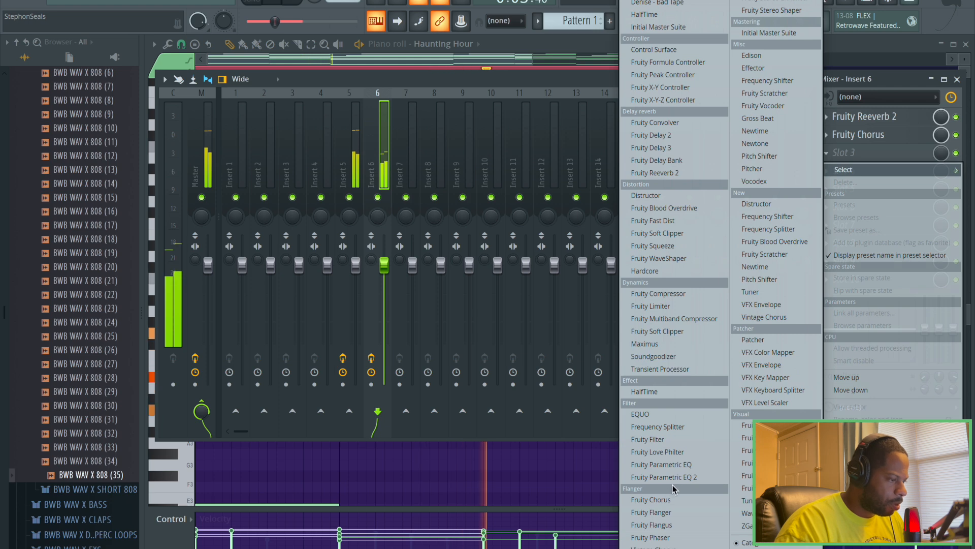
pyautogui.click(662, 477)
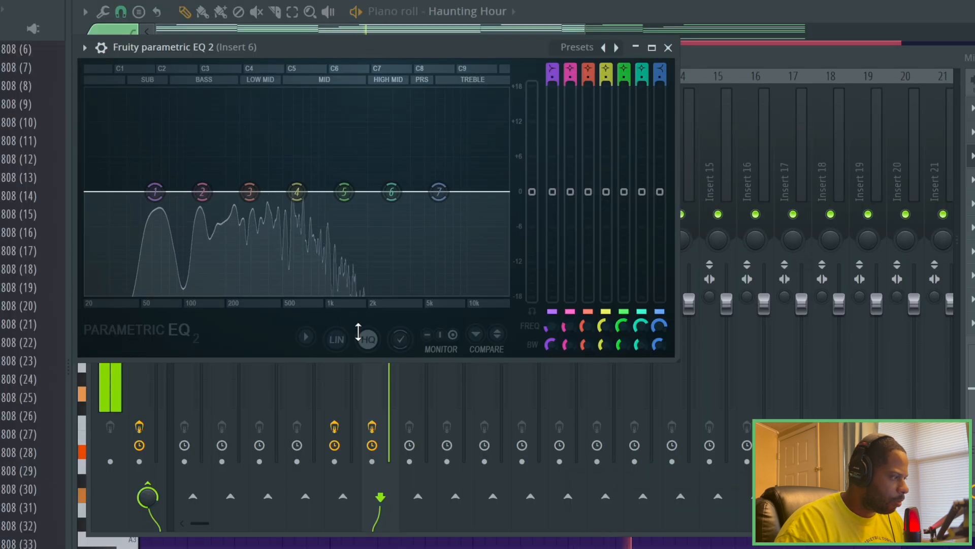
pyautogui.moveTo(154, 192); pyautogui.dragTo(229, 294)
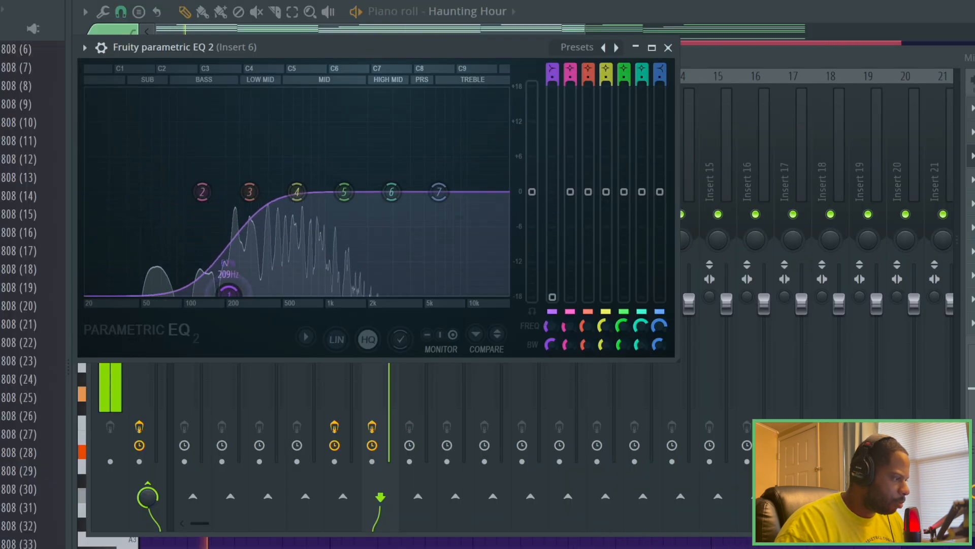
pyautogui.moveTo(391, 191); pyautogui.dragTo(207, 201)
pyautogui.click(259, 193)
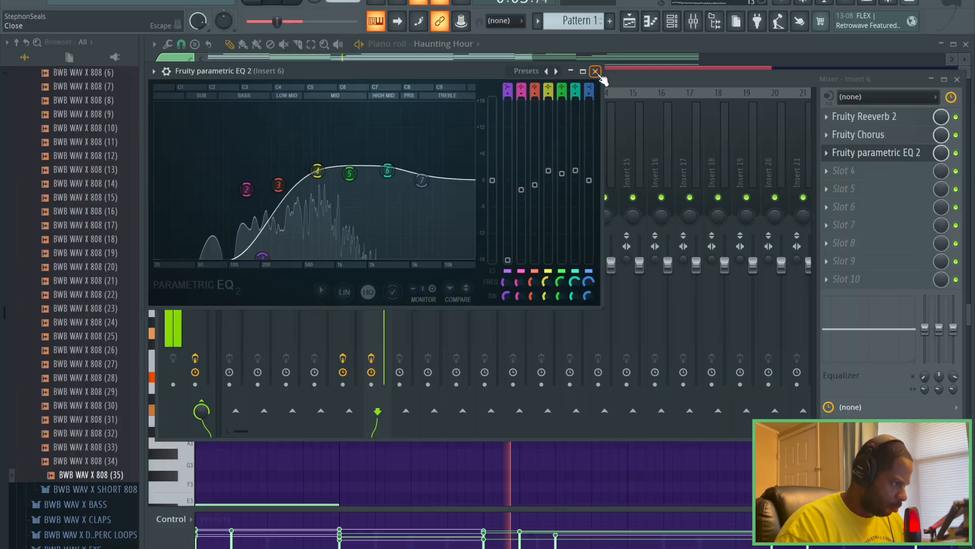
pyautogui.click(668, 47)
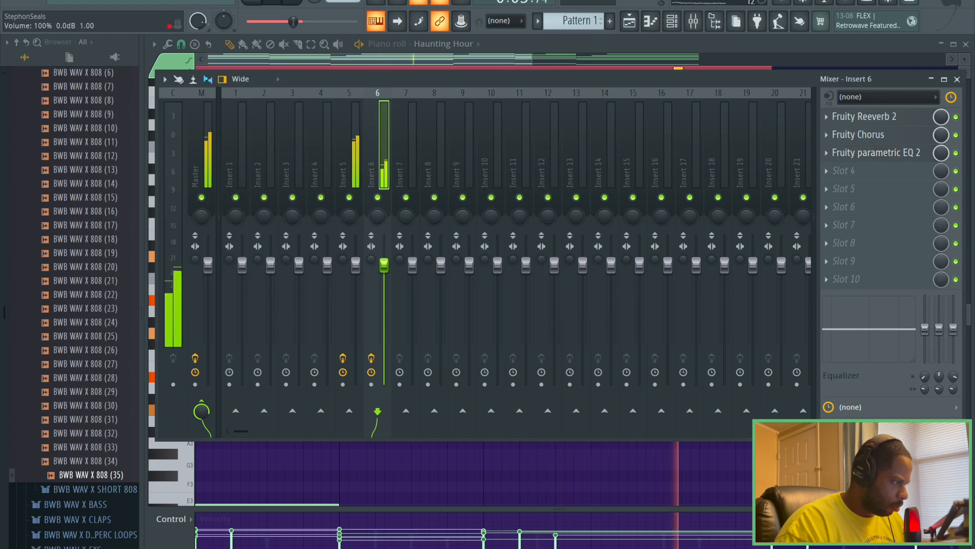
# Lower the Insert 5 volume to about -3.1 dB and the Insert 6 volume to about -4.9 dB, checking the balance during playback.
pyautogui.click(355, 265)
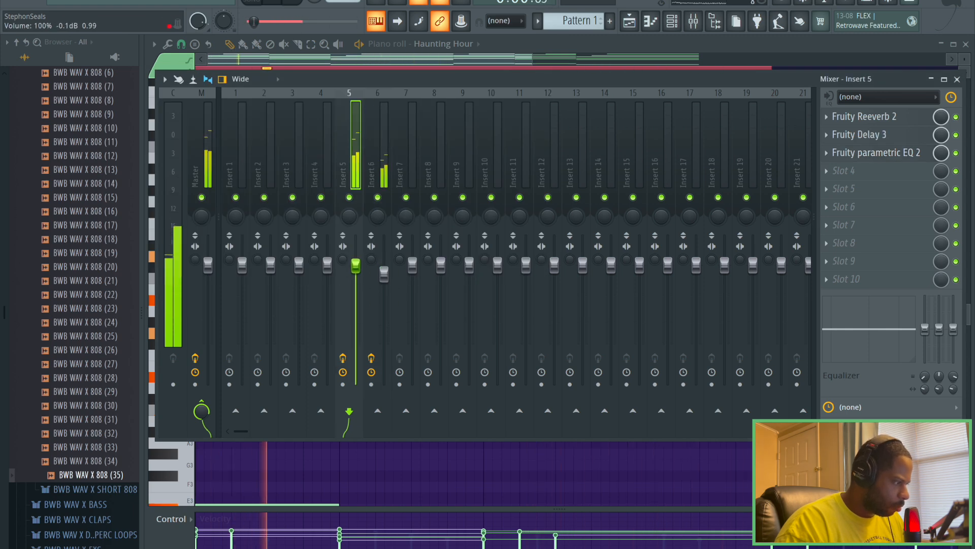
pyautogui.moveTo(356, 272); pyautogui.dragTo(356, 276)
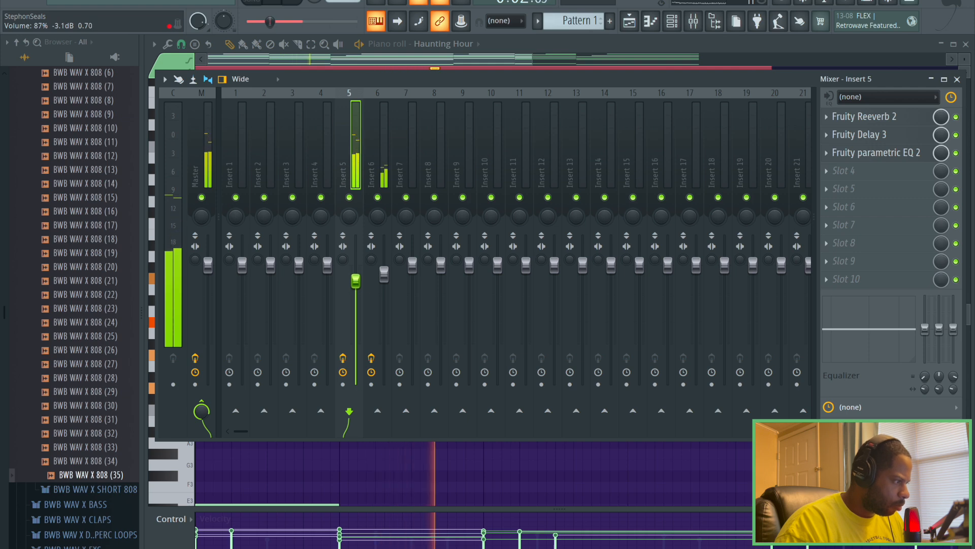
pyautogui.click(384, 275)
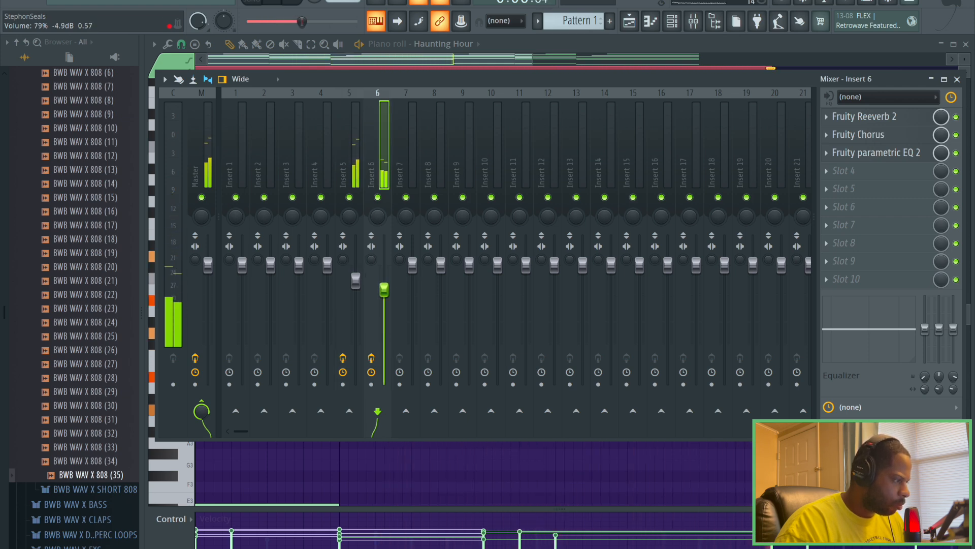
pyautogui.click(378, 198)
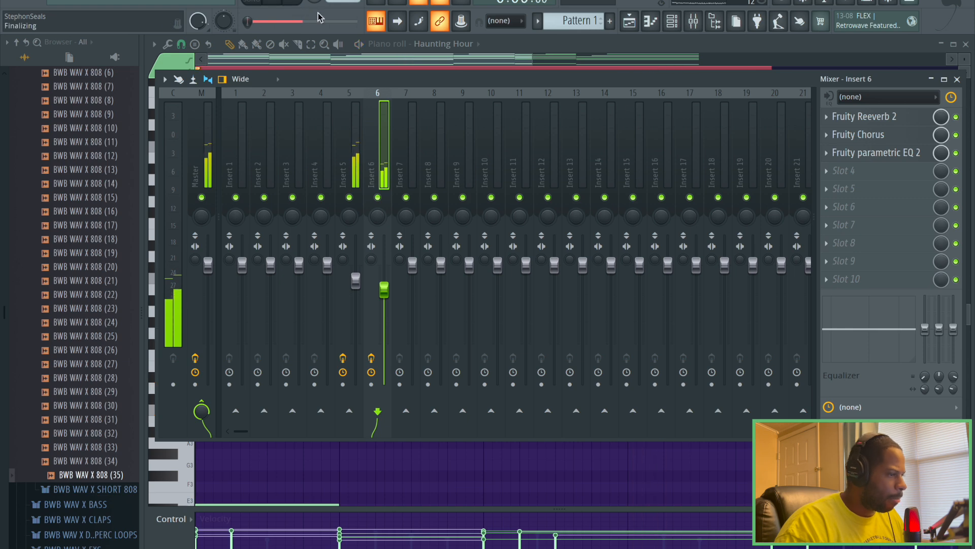
# Add a new FLEX channel and load the Chill Guitar preset from the Essential Guitars pack.
pyautogui.click(957, 80)
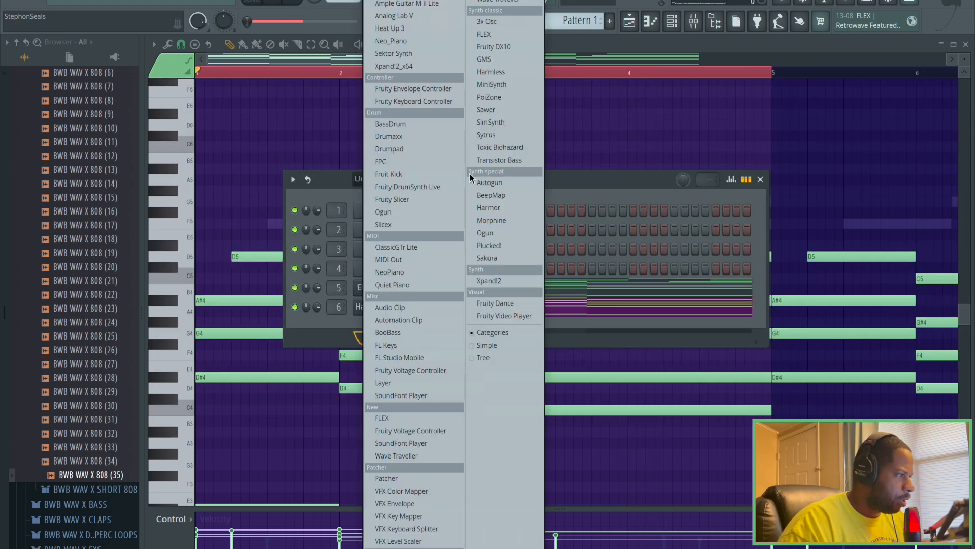
pyautogui.click(490, 35)
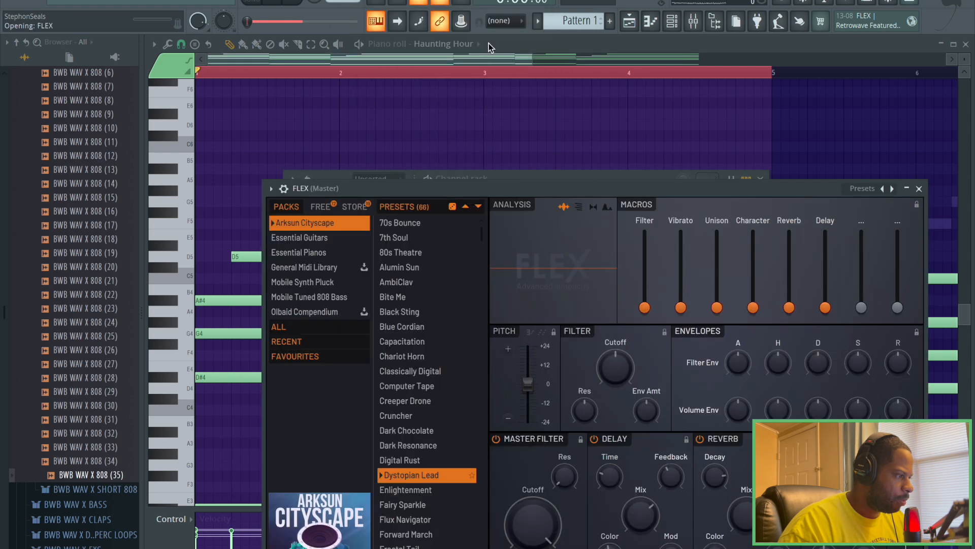
pyautogui.moveTo(495, 188); pyautogui.dragTo(432, 68)
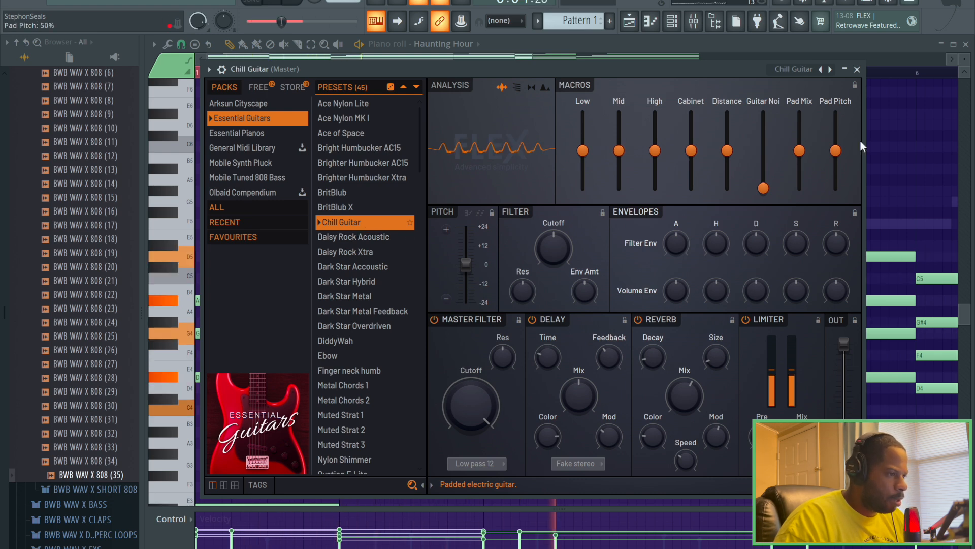
pyautogui.click(858, 70)
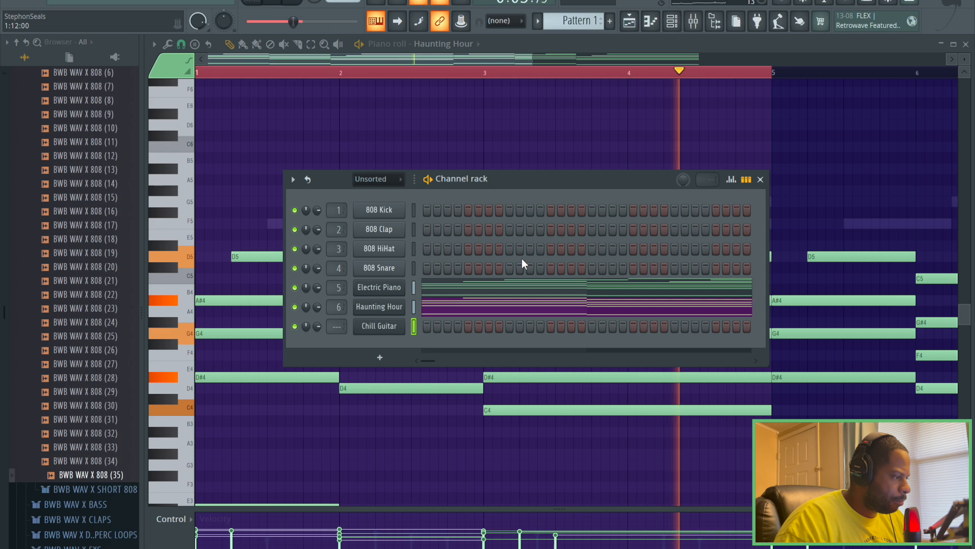
# Open the Chill Guitar channel's piano roll and draw one-bar notes D5, G5, D5 and F5 across bars 1 to 4.
pyautogui.rightClick(377, 331)
pyautogui.click(436, 324)
pyautogui.scroll(3, 304, 269)
pyautogui.click(184, 264)
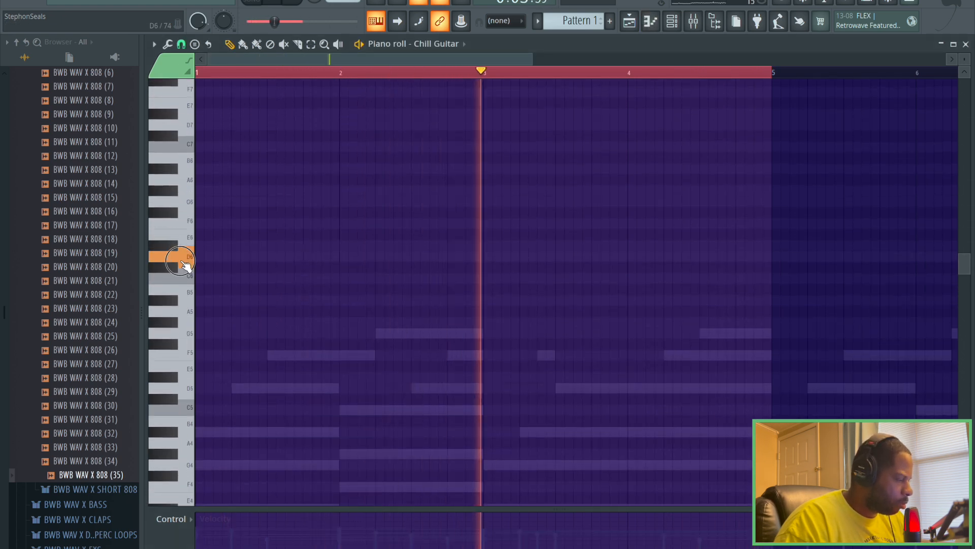
pyautogui.scroll(-4, 185, 280)
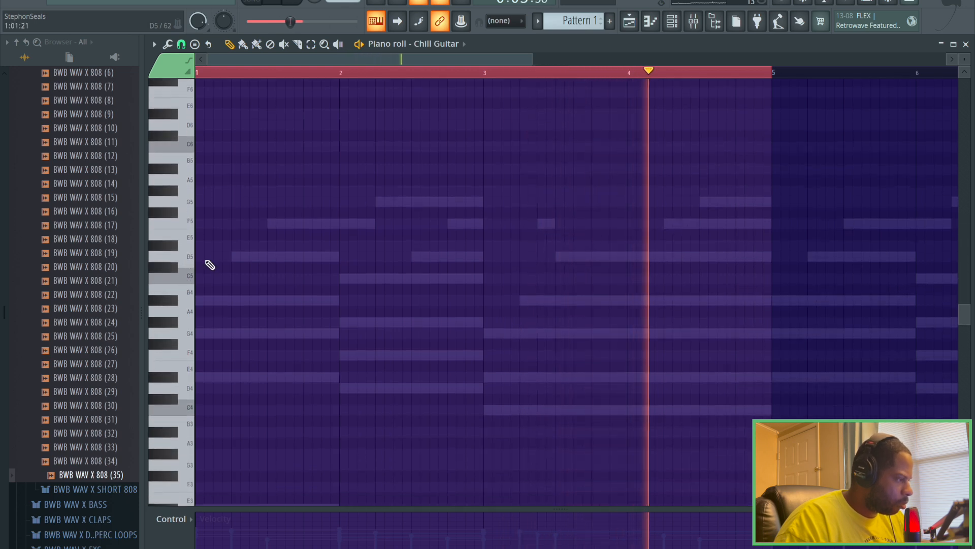
pyautogui.click(208, 257)
pyautogui.moveTo(293, 258); pyautogui.dragTo(340, 255)
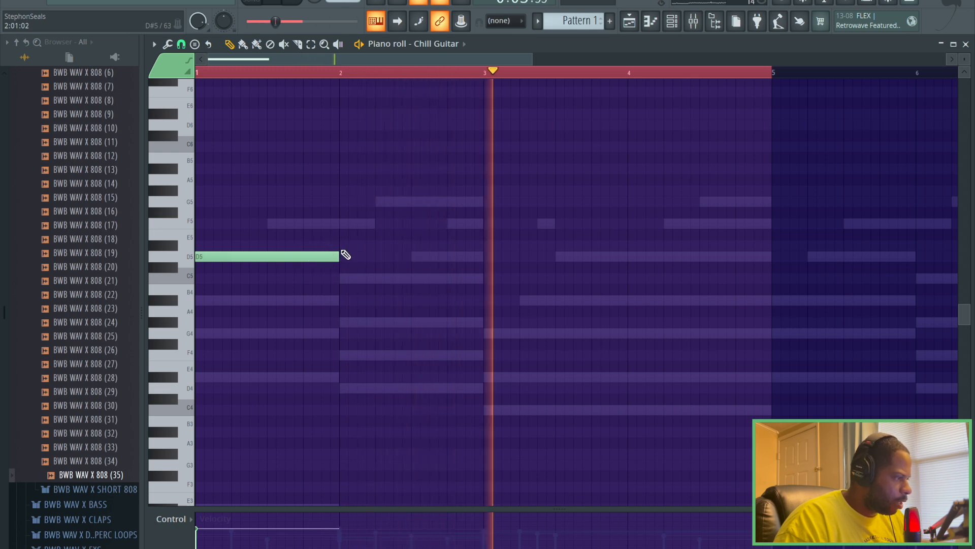
pyautogui.click(347, 202)
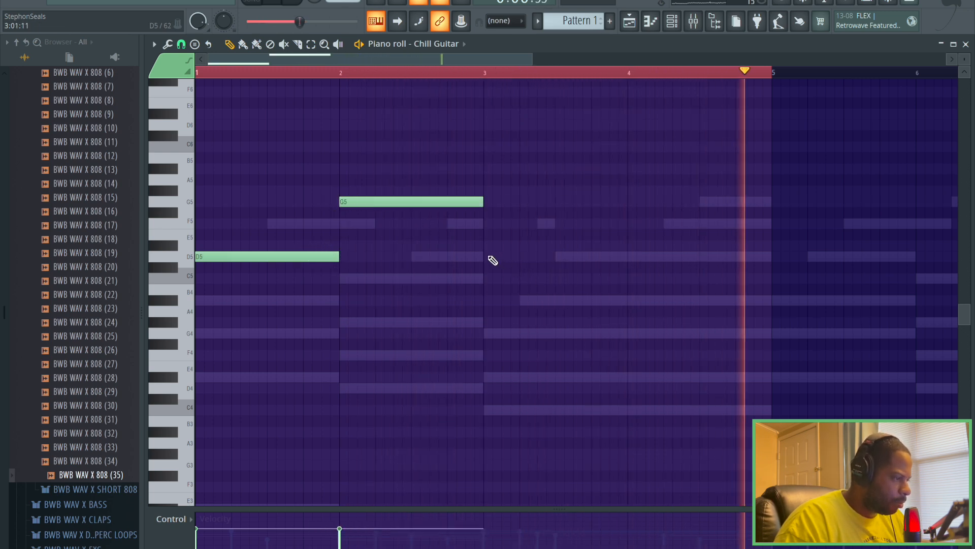
pyautogui.click(490, 257)
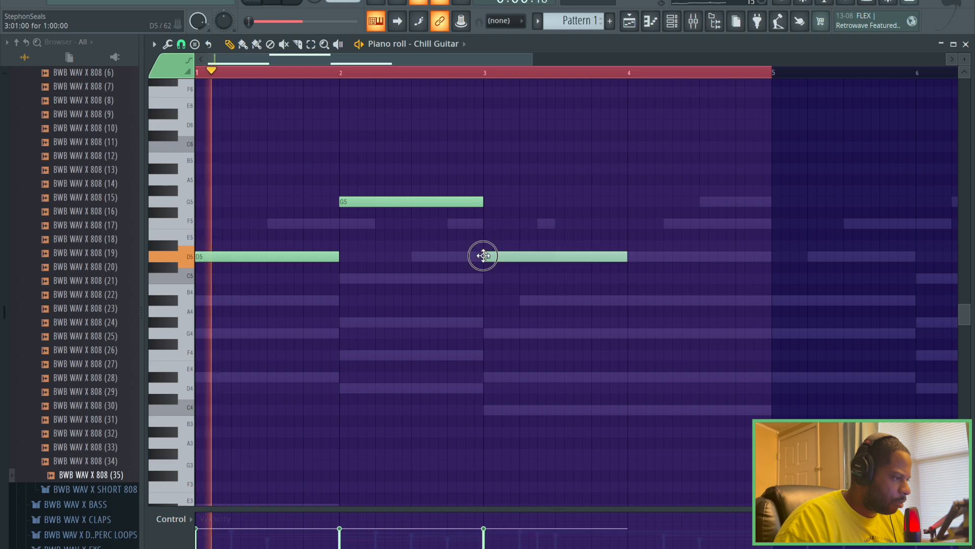
pyautogui.click(629, 224)
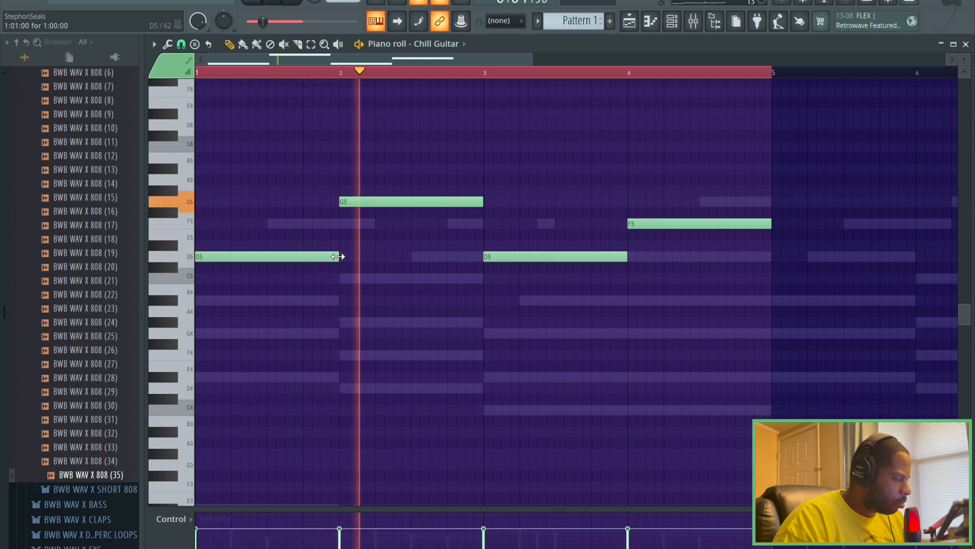
# Shorten the D5 in bar 1 to one beat and add a one-beat G5 directly after it.
pyautogui.moveTo(338, 257); pyautogui.dragTo(233, 251)
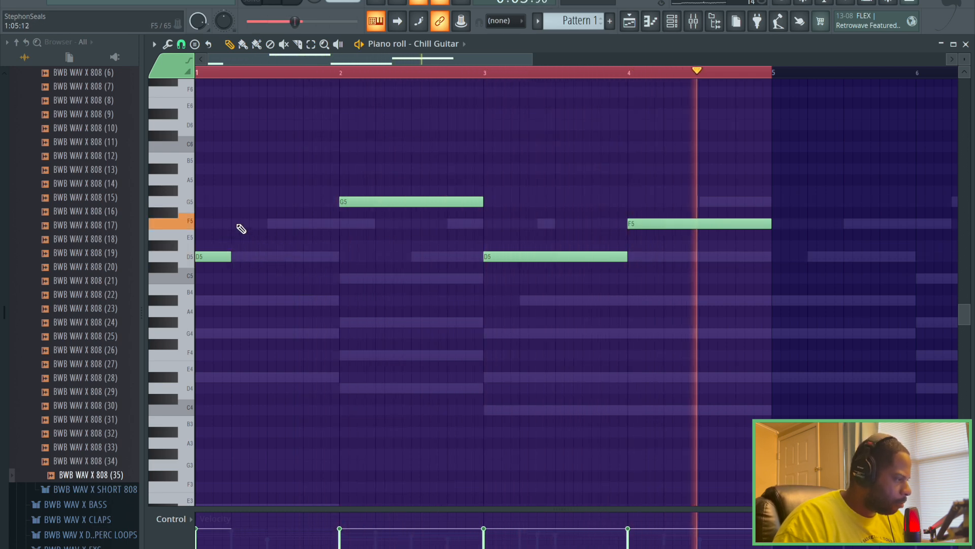
pyautogui.click(239, 201)
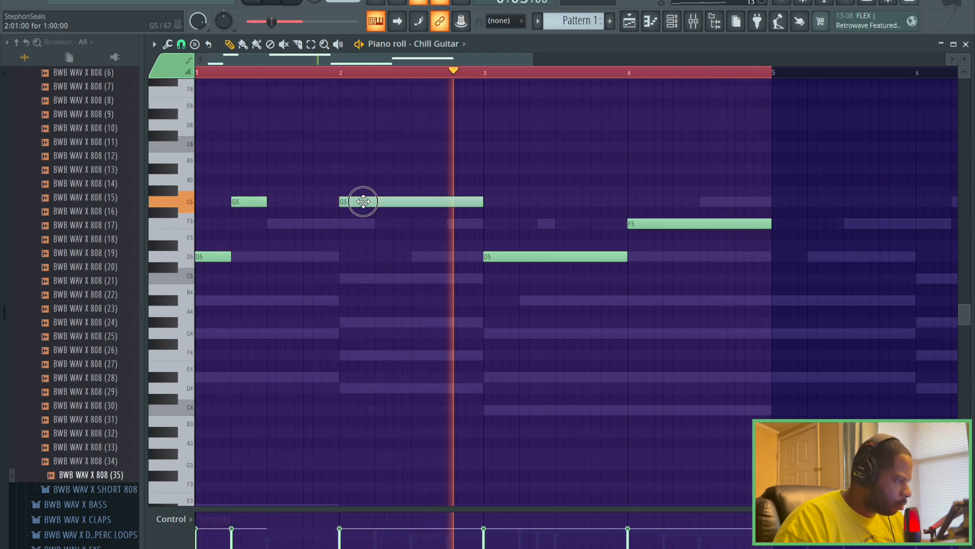
# Change the bar 2 note to D#5, shorten it to half a bar, and fill the second half with F5.
pyautogui.moveTo(361, 202); pyautogui.dragTo(365, 224)
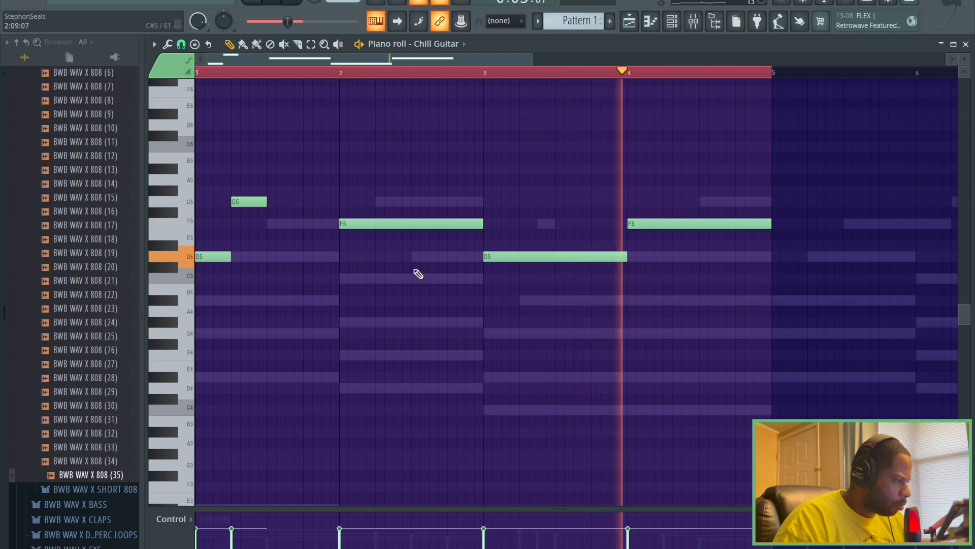
pyautogui.moveTo(392, 224); pyautogui.dragTo(388, 247)
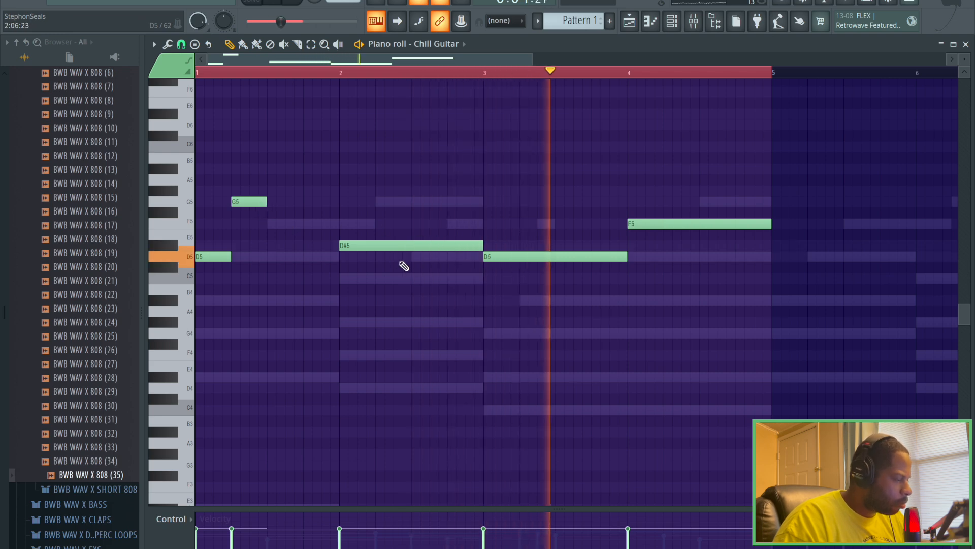
pyautogui.moveTo(479, 246); pyautogui.dragTo(404, 247)
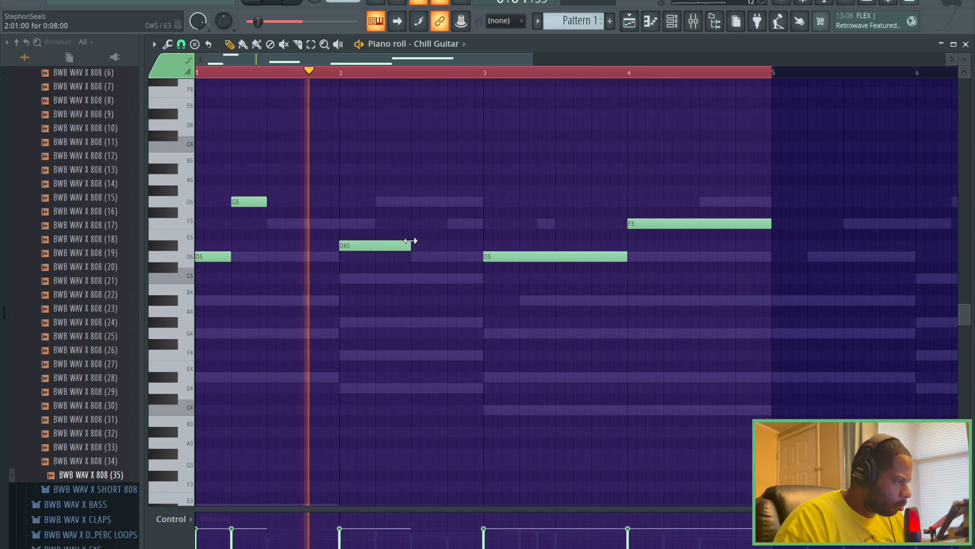
pyautogui.click(414, 223)
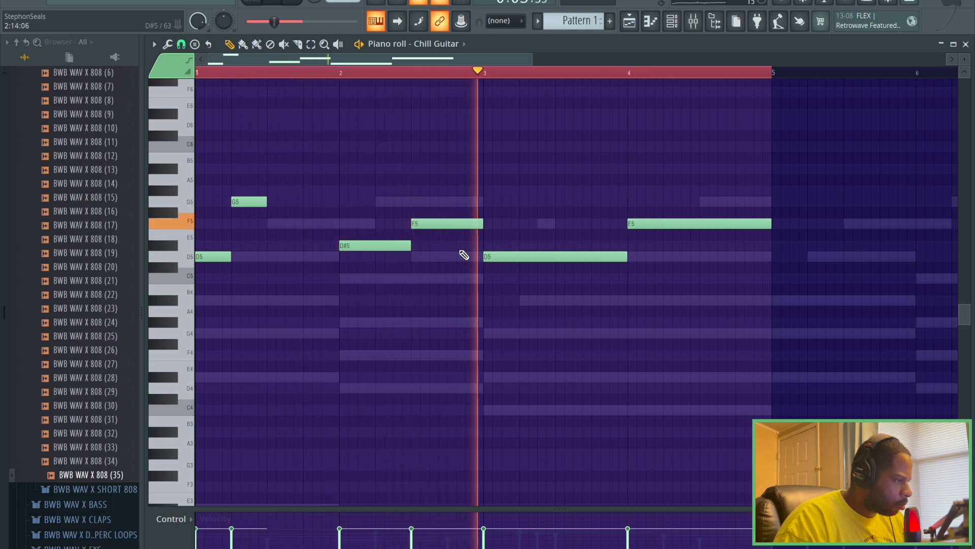
pyautogui.moveTo(248, 202); pyautogui.dragTo(279, 205)
pyautogui.click(305, 223)
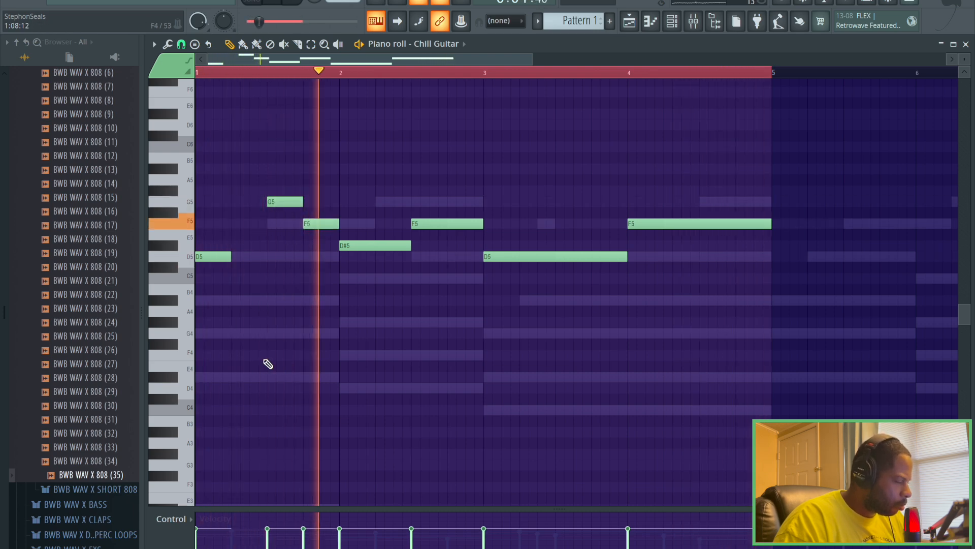
pyautogui.rightClick(310, 224)
pyautogui.moveTo(282, 202); pyautogui.dragTo(245, 202)
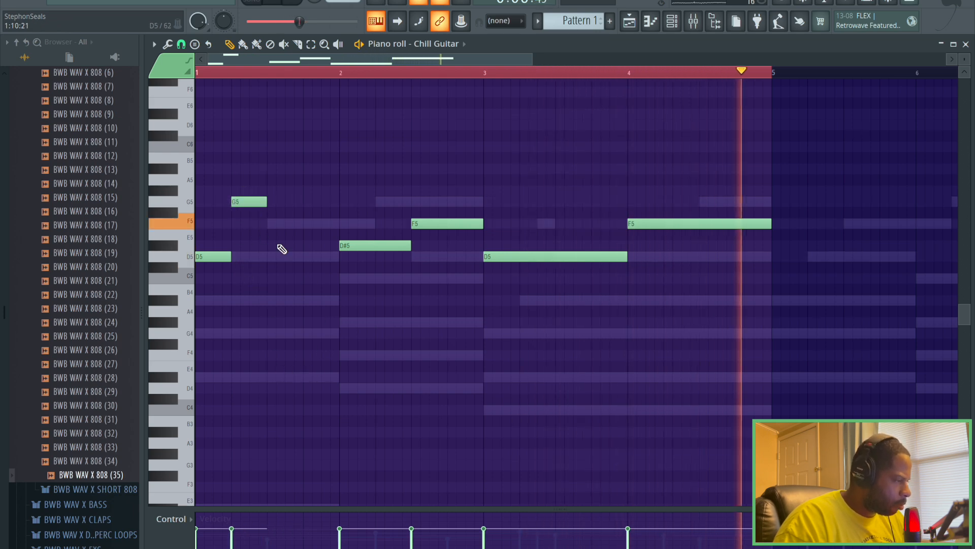
# Remove the short G5 from bar 1 and extend the D5 to fill the whole bar.
pyautogui.rightClick(251, 202)
pyautogui.moveTo(233, 254); pyautogui.dragTo(333, 251)
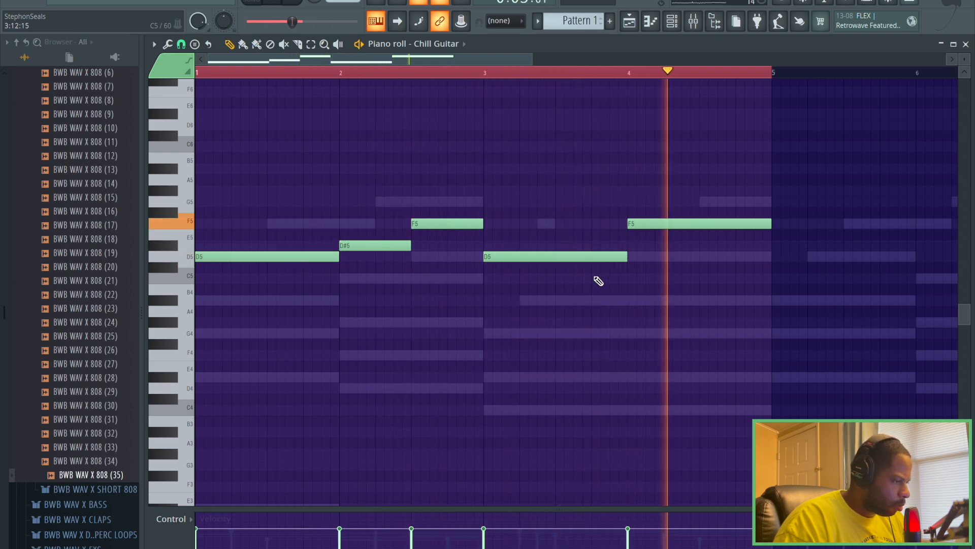
# Shorten the F5 in bar 4 to half a bar, fill the second half with G5, and stop playback.
pyautogui.moveTo(771, 222); pyautogui.dragTo(699, 224)
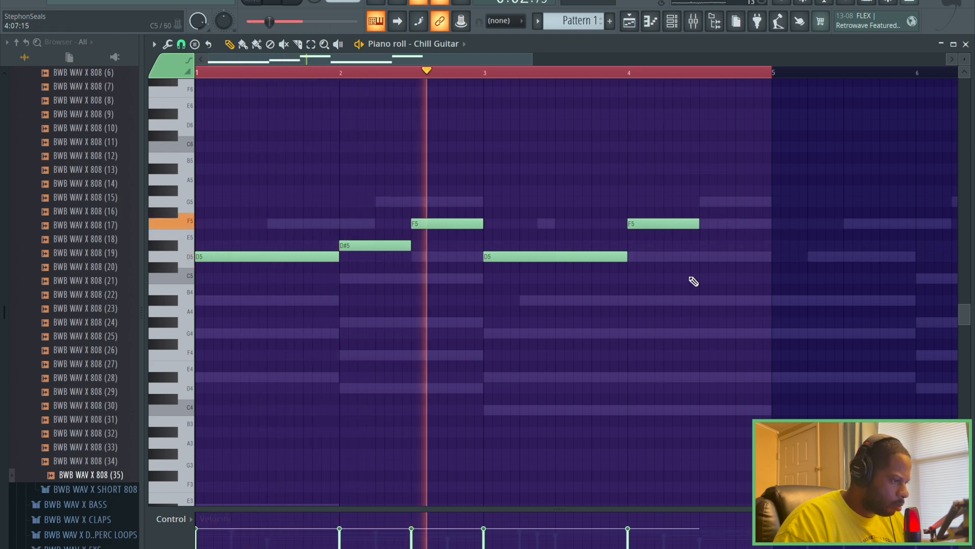
pyautogui.click(707, 256)
pyautogui.moveTo(719, 255); pyautogui.dragTo(720, 278)
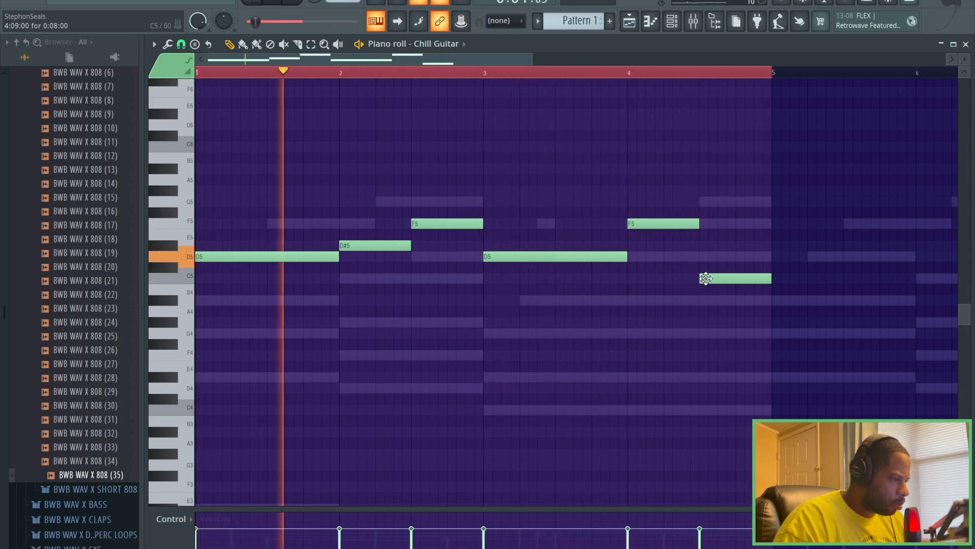
pyautogui.moveTo(703, 279); pyautogui.dragTo(705, 198)
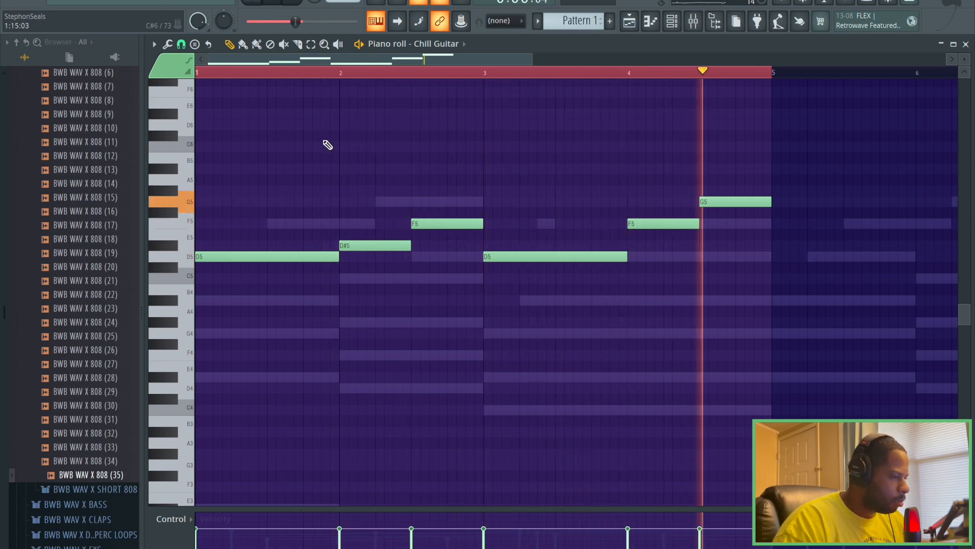
pyautogui.click(305, 3)
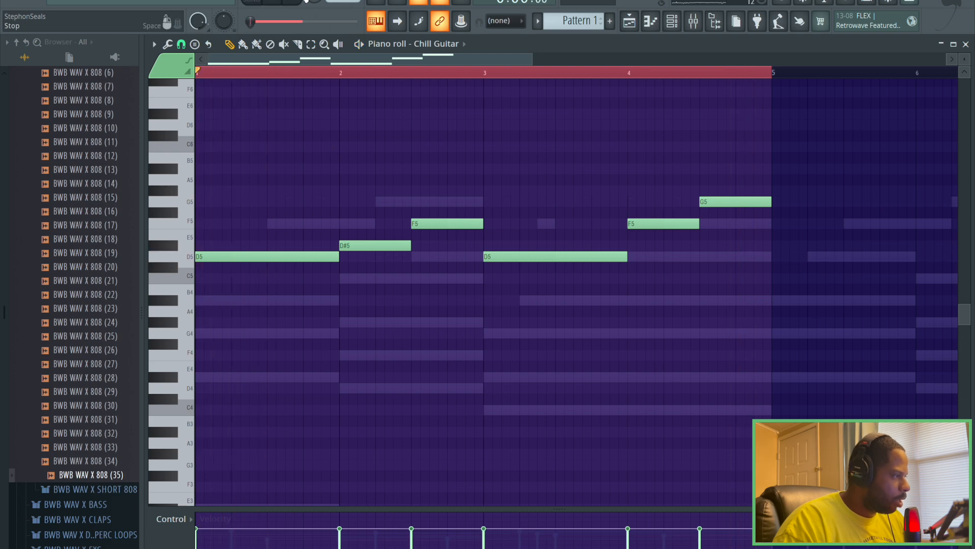
# Duplicate the four-bar Chill Guitar melody into bars 5 to 8.
pyautogui.click(152, 45)
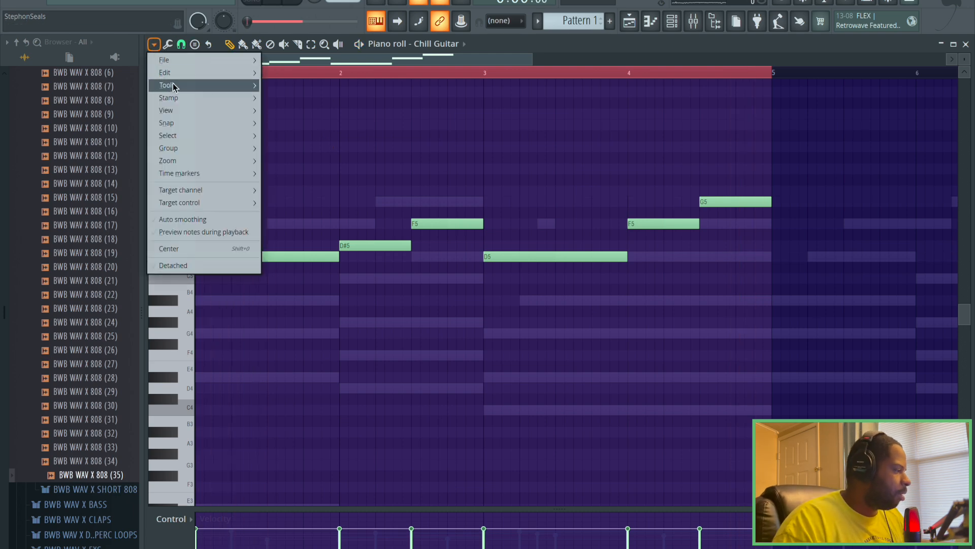
pyautogui.moveTo(174, 74)
pyautogui.click(304, 108)
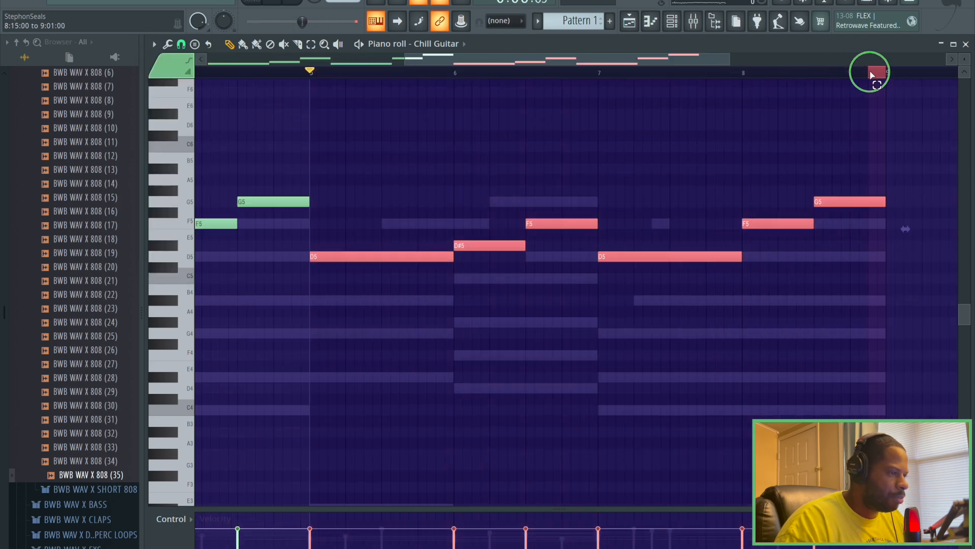
pyautogui.click(711, 159)
pyautogui.moveTo(623, 62); pyautogui.dragTo(384, 70)
# Route the Chill Guitar channel to mixer track 7.
pyautogui.click(703, 29)
pyautogui.click(696, 26)
pyautogui.click(671, 27)
pyautogui.click(392, 328)
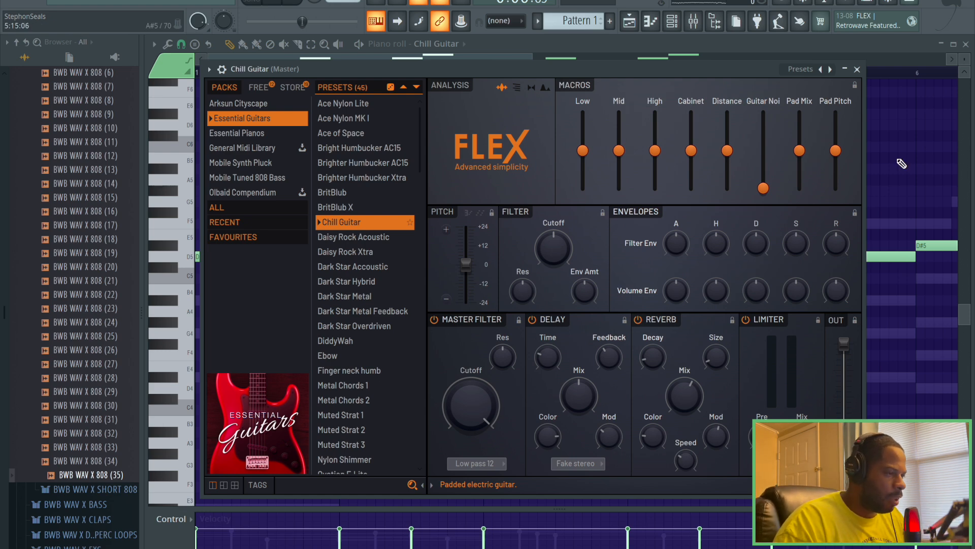
pyautogui.click(857, 70)
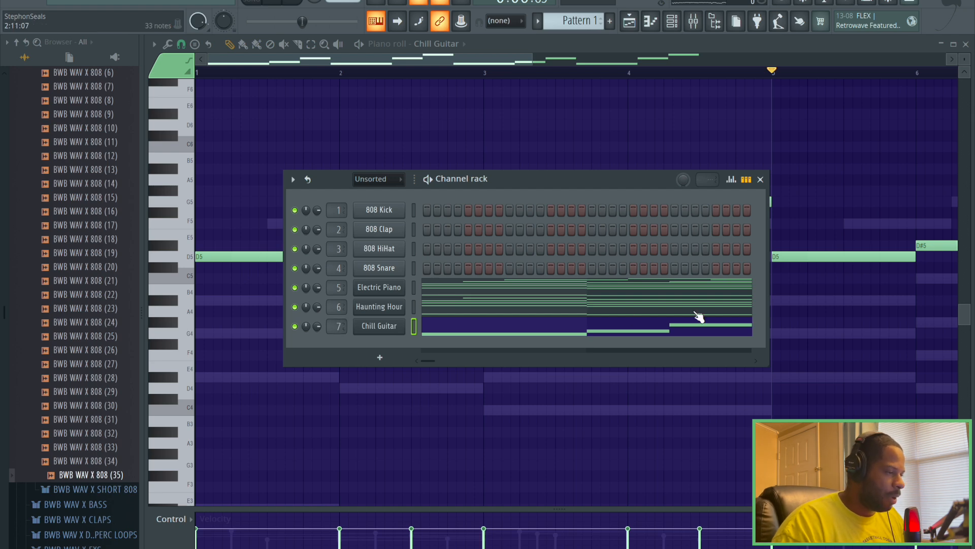
pyautogui.click(760, 180)
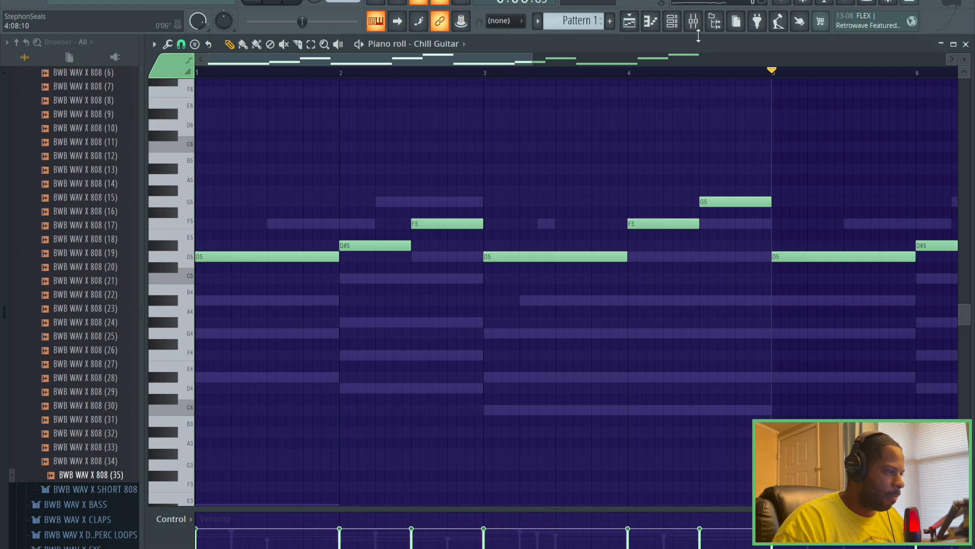
# Add Fruity Reeverb 2 to the first effect slot of Insert 7 in the mixer.
pyautogui.click(693, 21)
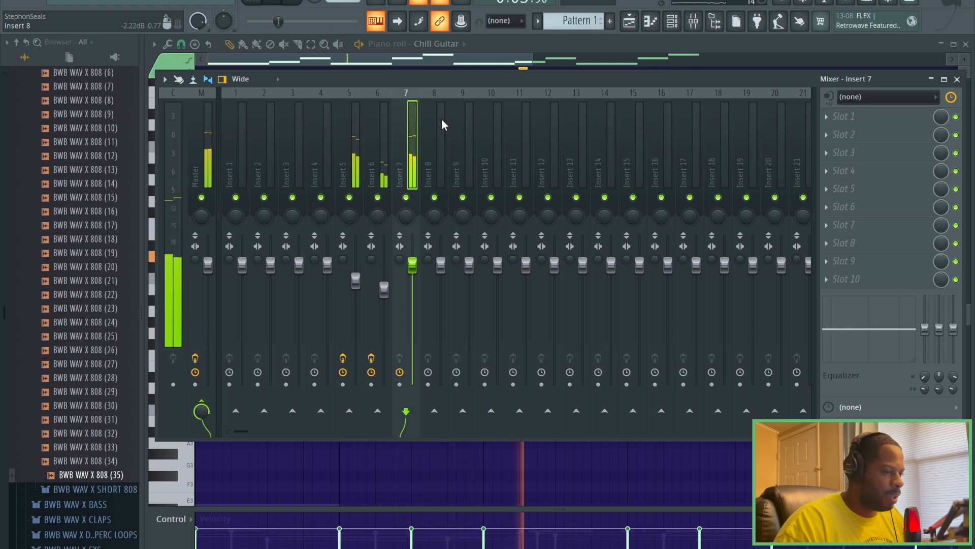
pyautogui.click(855, 118)
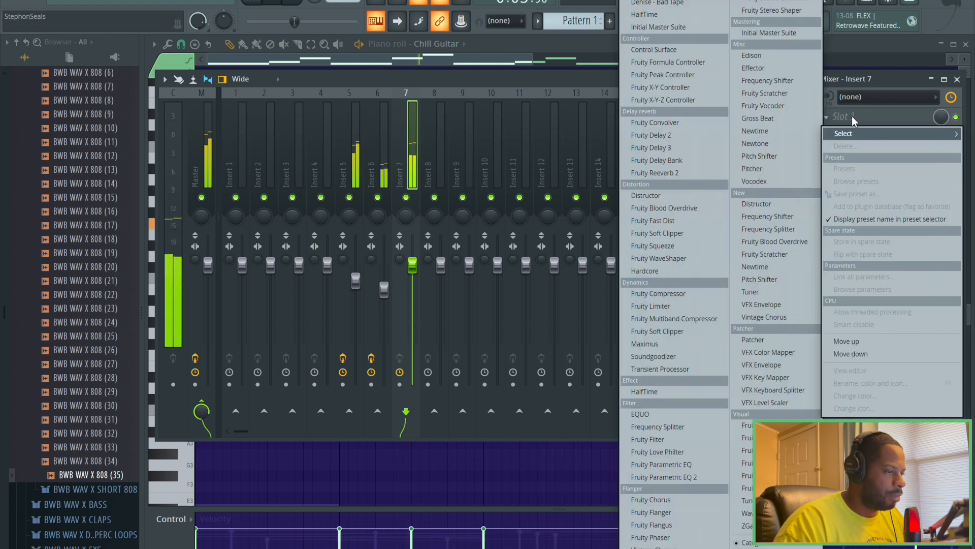
pyautogui.click(665, 173)
pyautogui.moveTo(373, 72); pyautogui.dragTo(463, 157)
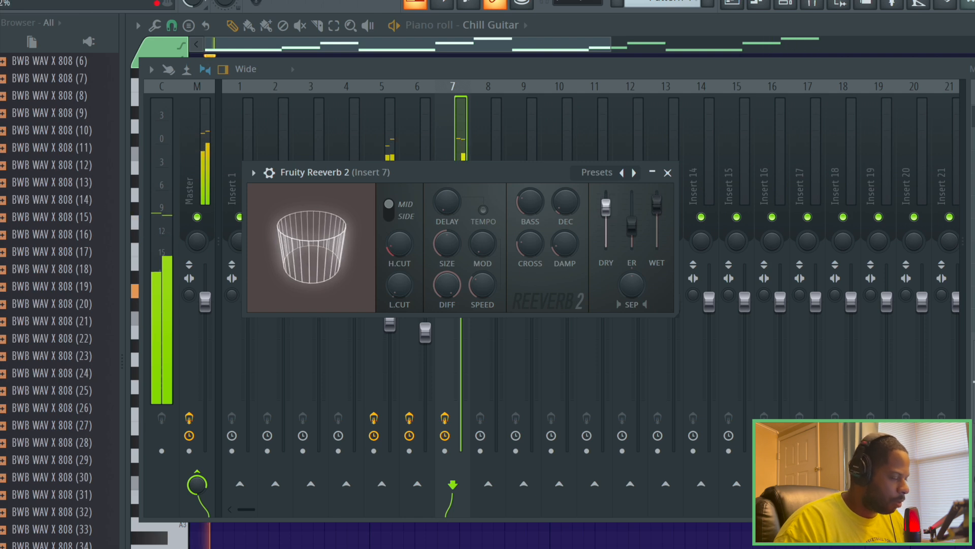
pyautogui.moveTo(519, 185); pyautogui.dragTo(615, 266)
pyautogui.click(763, 253)
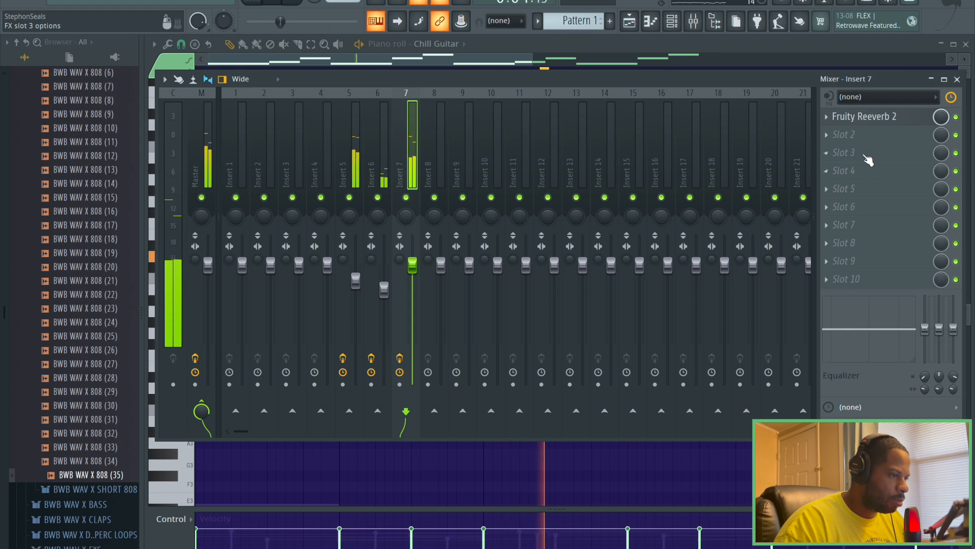
# Add Fruity Chorus to the second effect slot of Insert 7, set its delay to about 15 ms, and reduce its mix level.
pyautogui.click(848, 140)
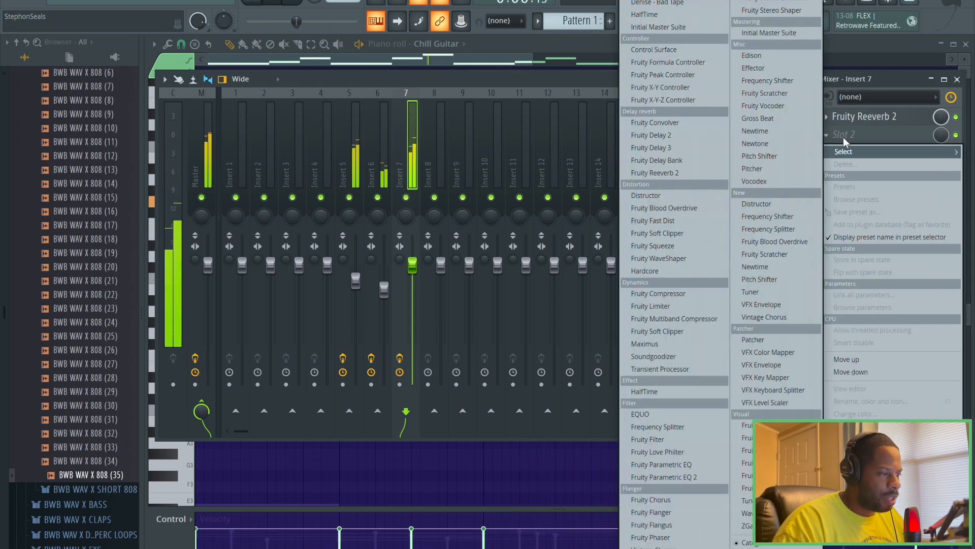
pyautogui.click(666, 502)
pyautogui.moveTo(305, 100); pyautogui.dragTo(609, 218)
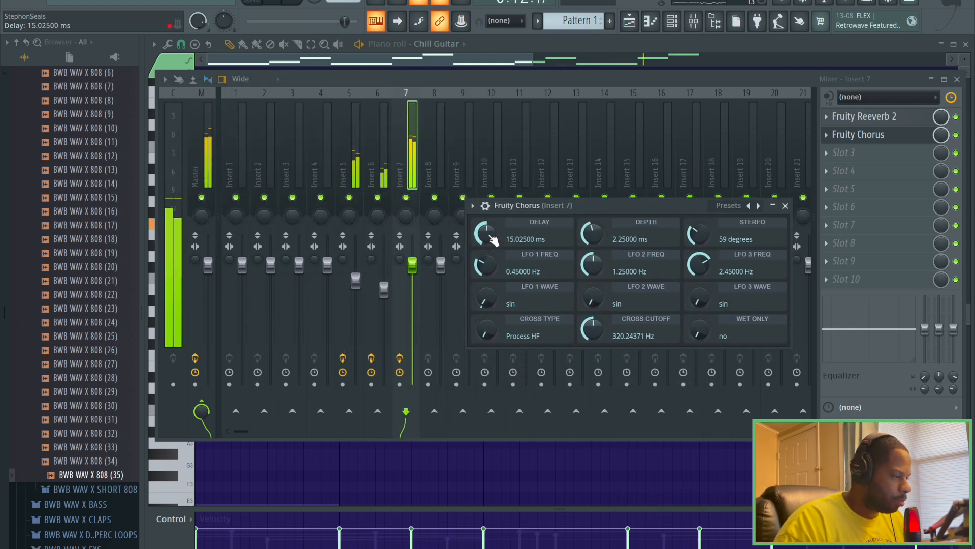
pyautogui.click(786, 205)
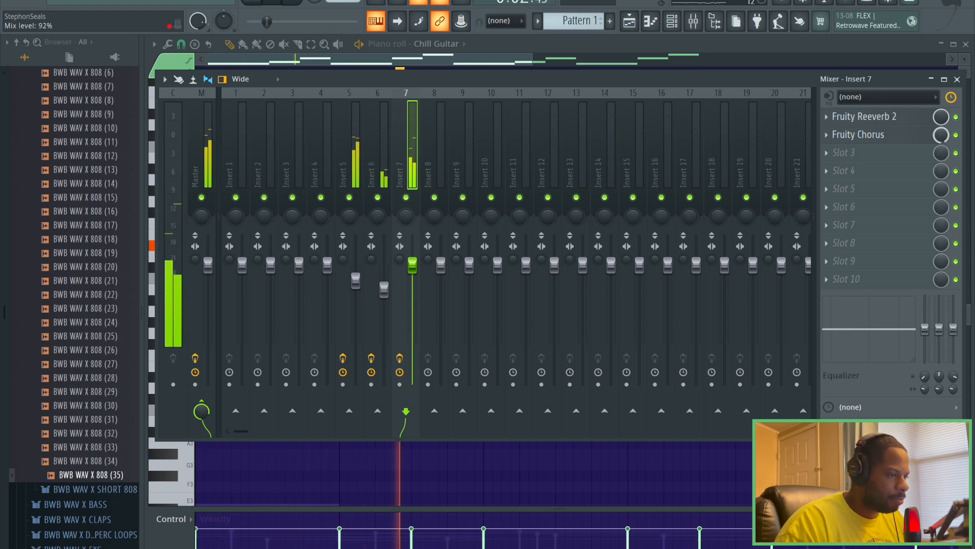
# Add Fruity Parametric EQ 2 to the third slot of Insert 7, cutting lows with band 1 and slightly boosting bands 5 to 7.
pyautogui.click(831, 158)
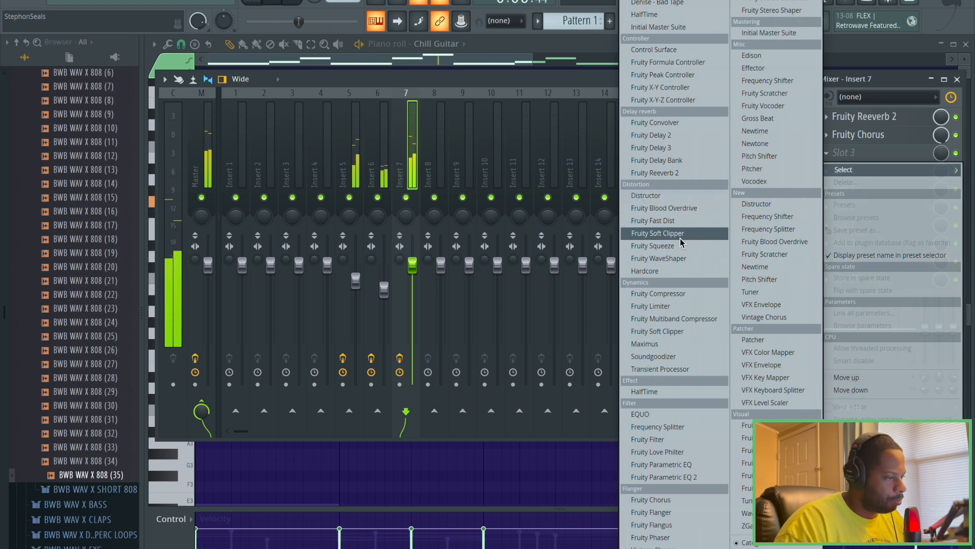
pyautogui.click(688, 484)
pyautogui.moveTo(241, 218); pyautogui.dragTo(248, 242)
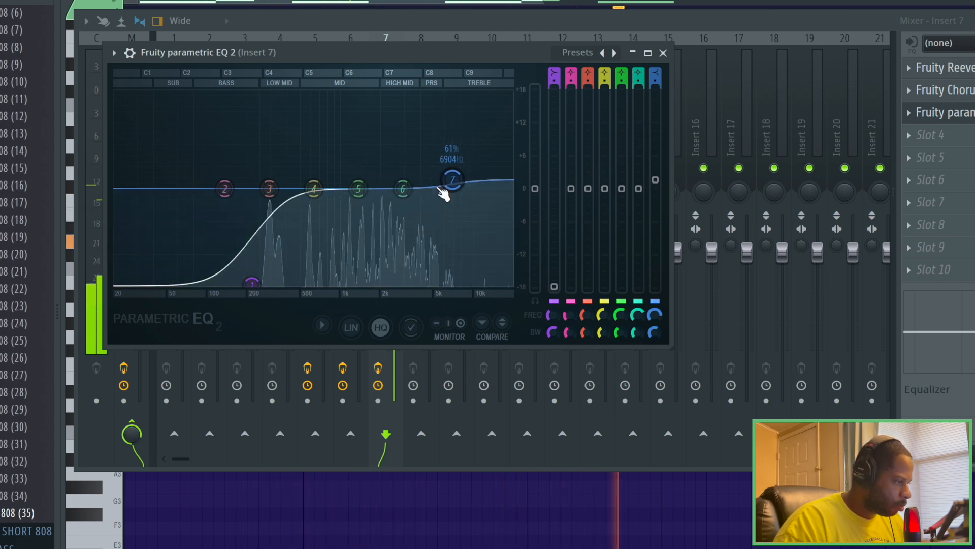
pyautogui.moveTo(403, 188); pyautogui.dragTo(401, 186)
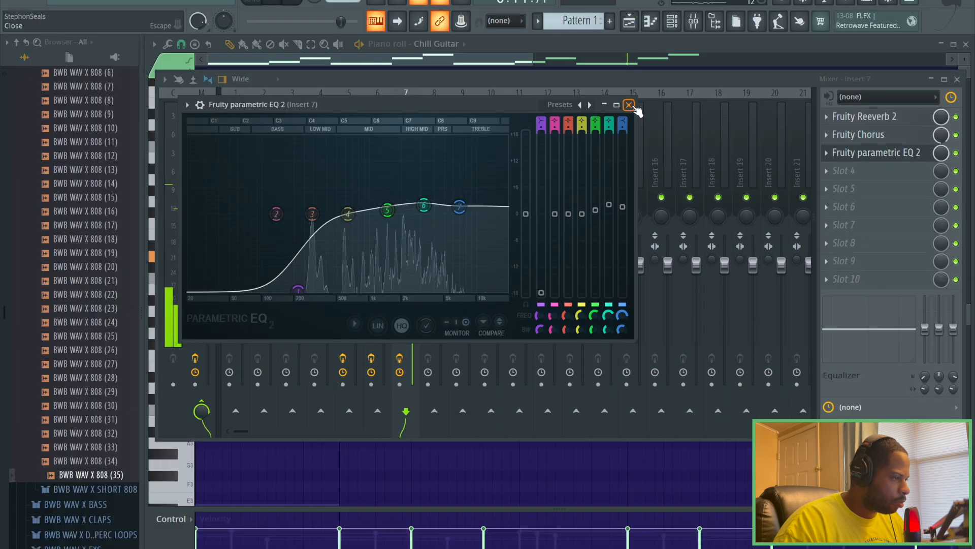
pyautogui.click(663, 53)
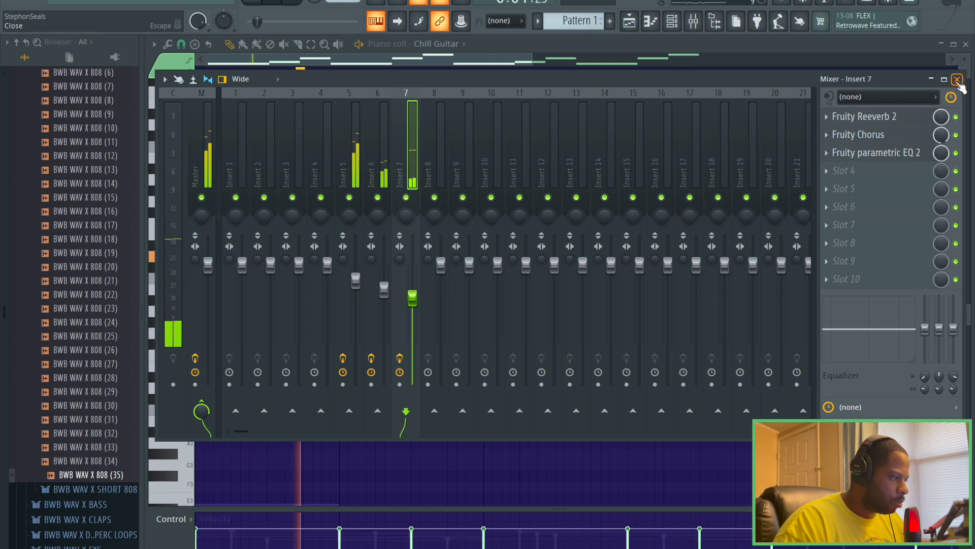
# Close the mixer, show the channel rack and open the BWB WAV X SNARES folder in the sample browser.
pyautogui.click(958, 80)
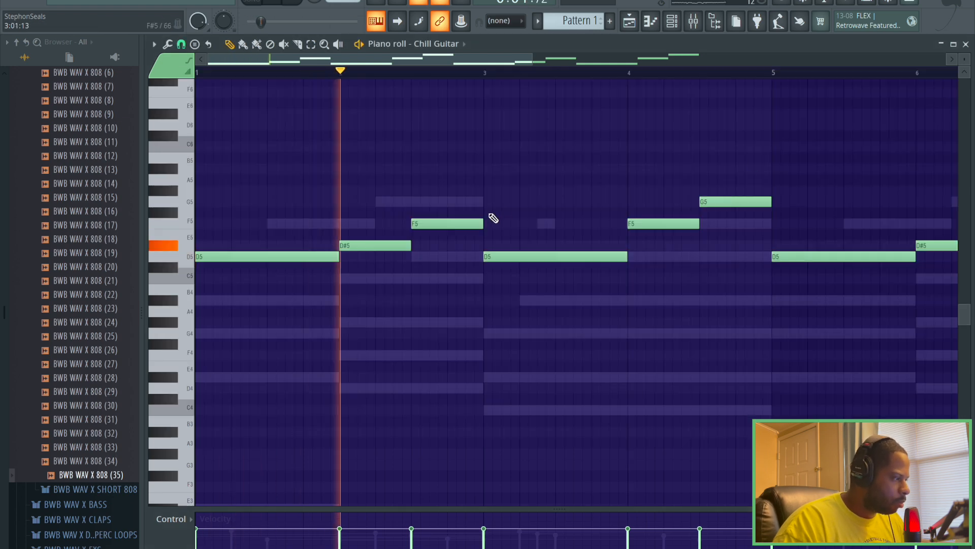
pyautogui.click(674, 29)
pyautogui.scroll(5, 56, 276)
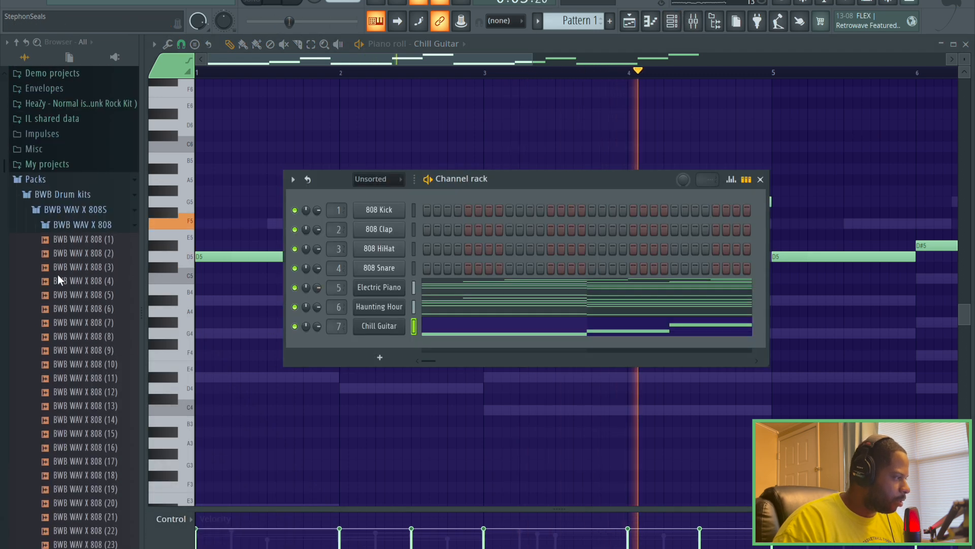
pyautogui.click(124, 242)
pyautogui.scroll(-3, 96, 306)
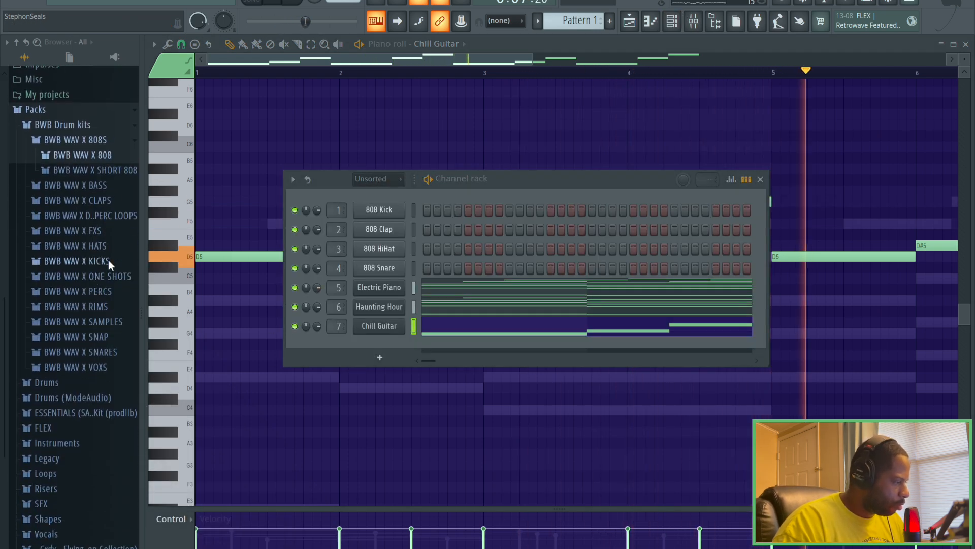
pyautogui.click(99, 350)
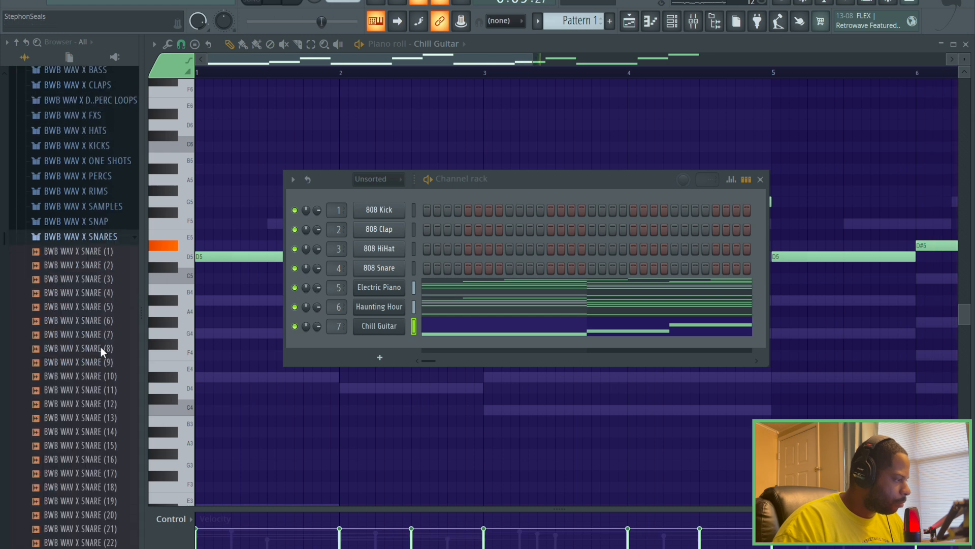
# Preview snare samples and replace the 808 Snare channel's sound with BWB WAV X SNARE (5).
pyautogui.click(88, 148)
pyautogui.click(93, 166)
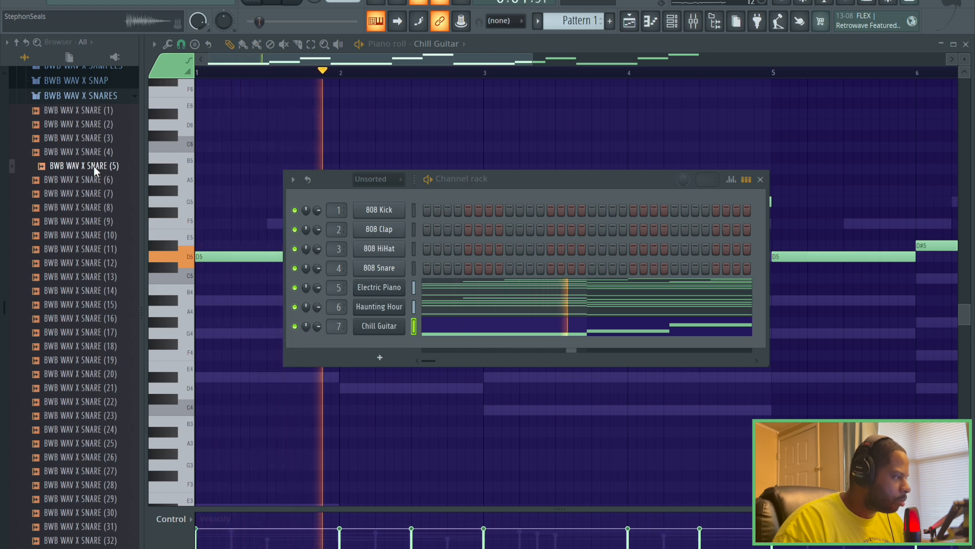
pyautogui.click(93, 166)
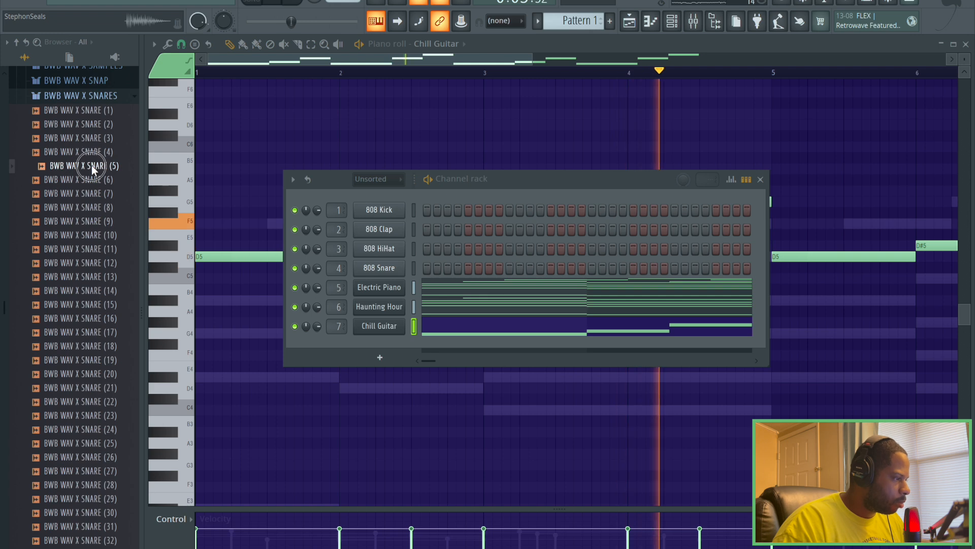
pyautogui.moveTo(91, 166); pyautogui.dragTo(380, 264)
# Add a hit on step 9 of the BWB WAV X SNARE (5) channel and set bars 1 to 4 as the playback range in its piano roll.
pyautogui.click(509, 267)
pyautogui.rightClick(399, 265)
pyautogui.click(432, 267)
pyautogui.scroll(-3, 335, 221)
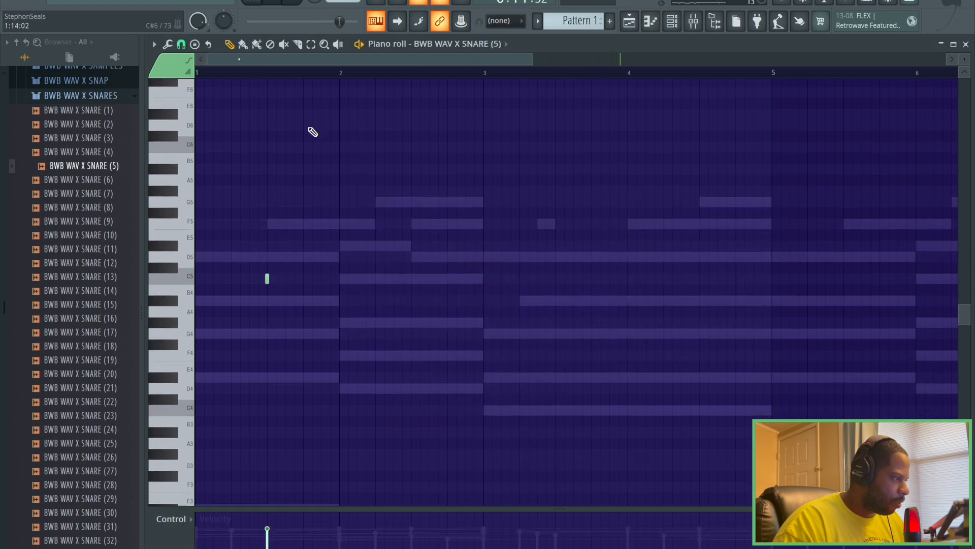
pyautogui.press('space')
pyautogui.moveTo(239, 76); pyautogui.dragTo(766, 94)
pyautogui.click(324, 279)
pyautogui.rightClick(324, 280)
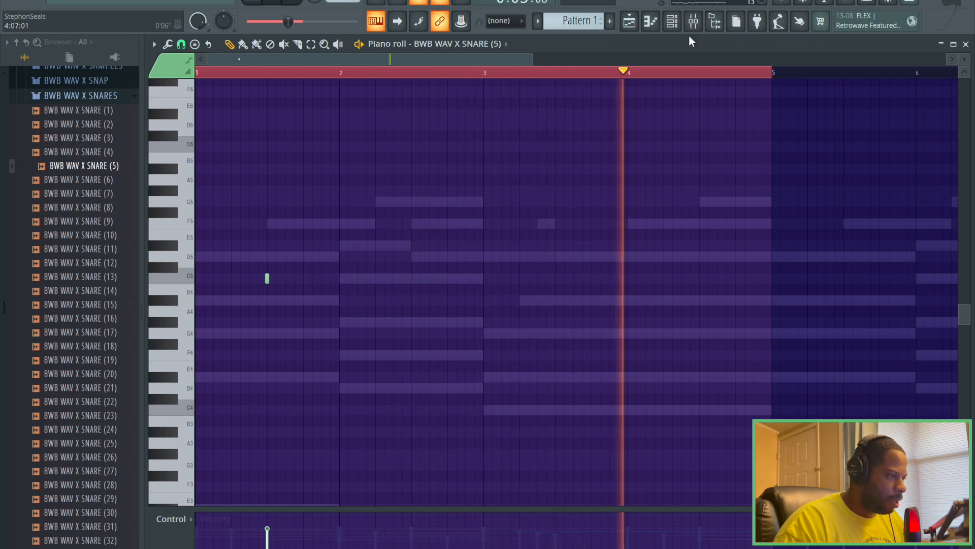
# Clear the step 9 hit from the BWB WAV X SNARE (5) channel and load BWB WAV X SNARE (8) onto the 808 Clap channel.
pyautogui.click(671, 21)
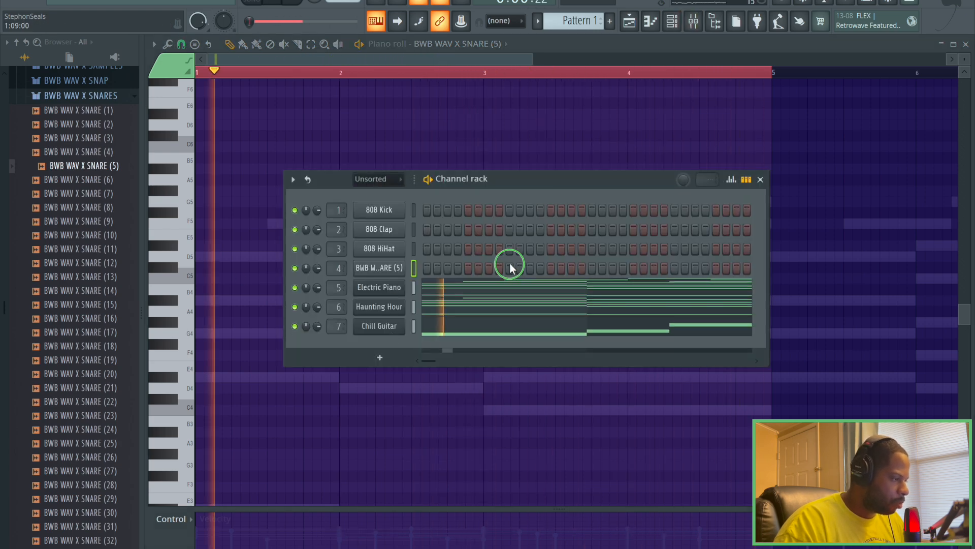
pyautogui.click(96, 179)
pyautogui.click(95, 194)
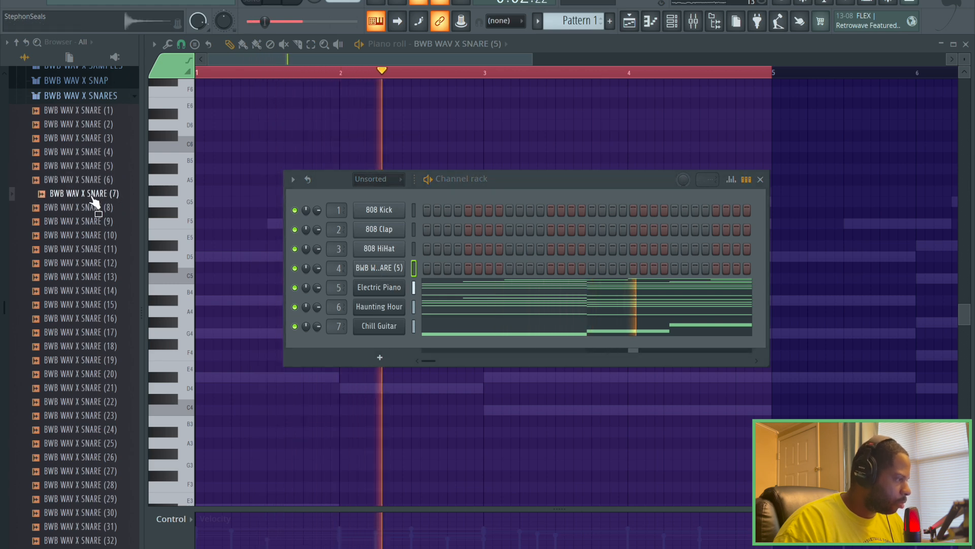
pyautogui.click(92, 207)
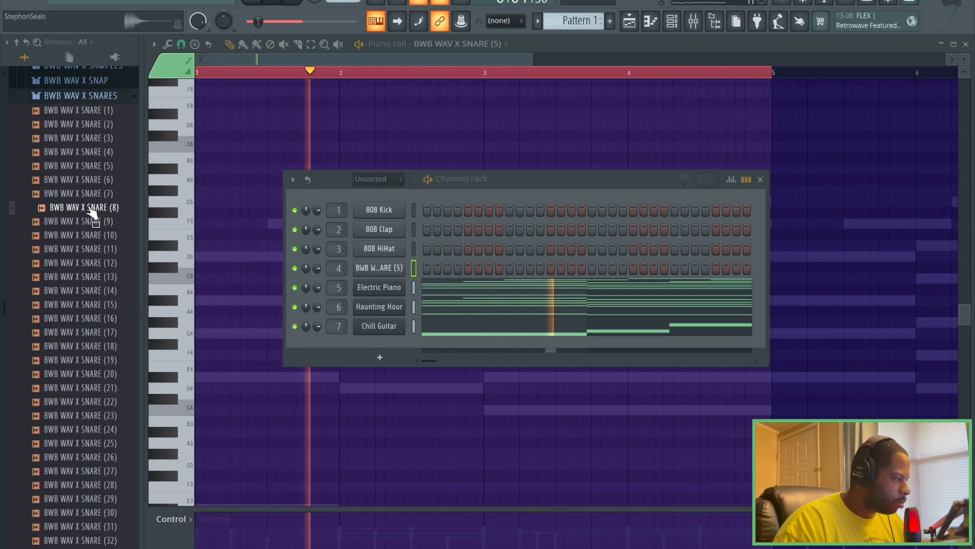
pyautogui.moveTo(91, 210); pyautogui.dragTo(378, 232)
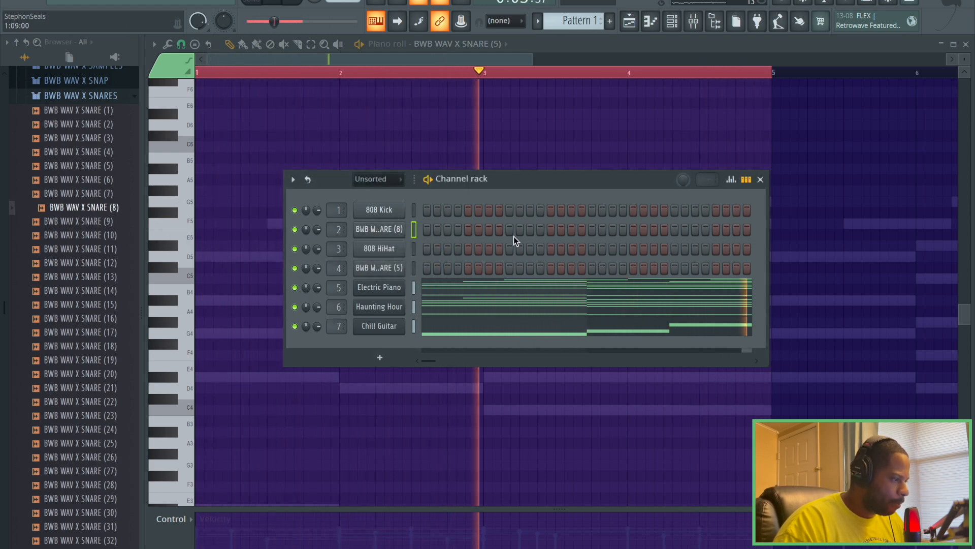
# Place BWB WAV X SNARE (8) hits at C5 on the third beat of each of bars 1 to 4 and play the pattern.
pyautogui.rightClick(397, 232)
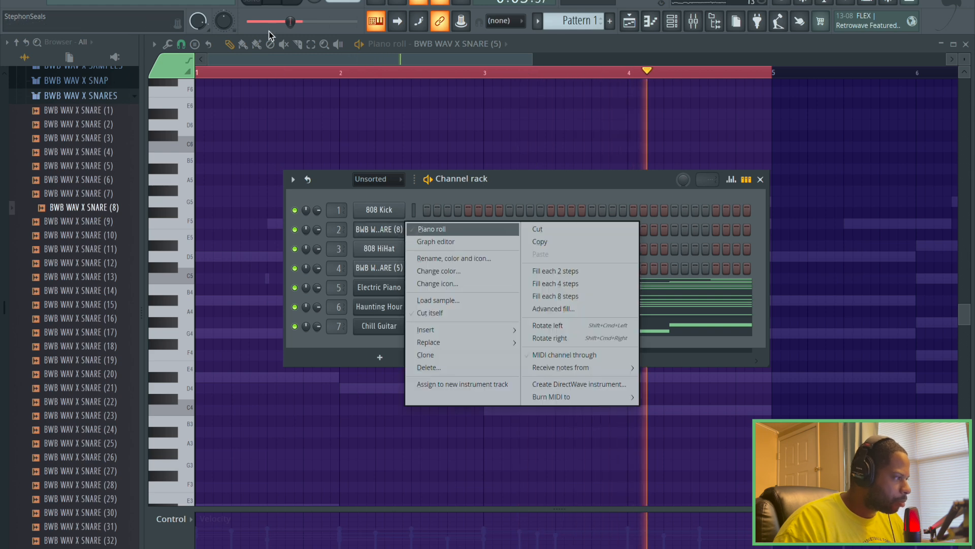
pyautogui.click(290, 4)
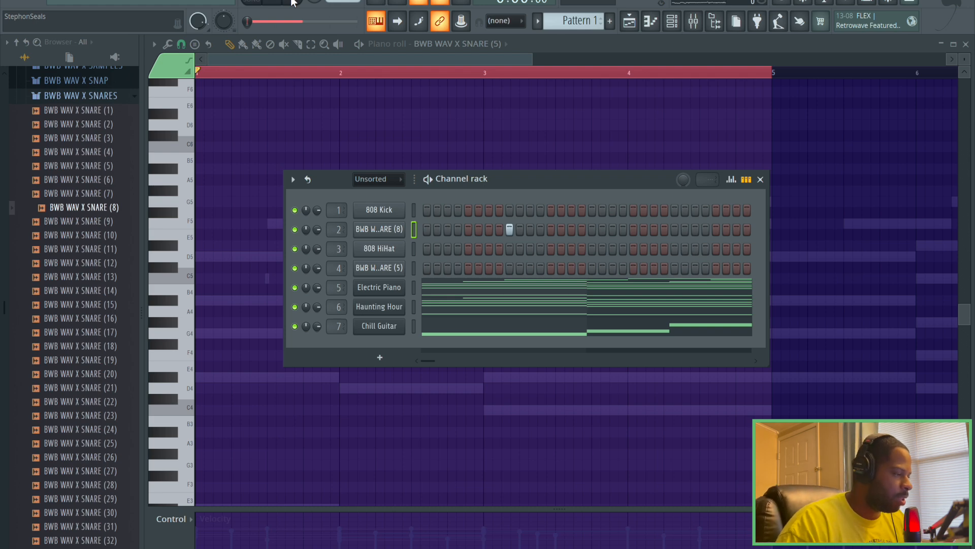
pyautogui.rightClick(391, 233)
pyautogui.click(422, 227)
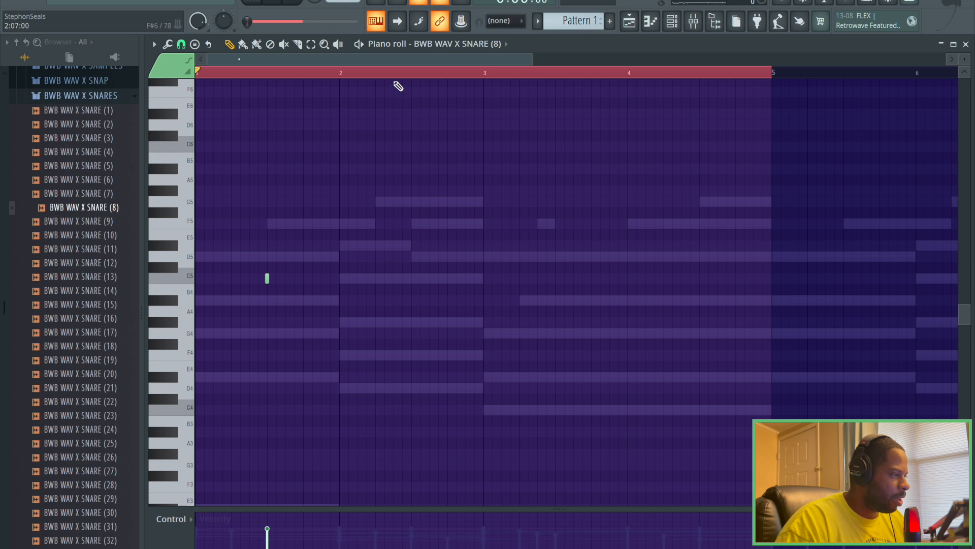
pyautogui.scroll(3, 396, 83)
pyautogui.moveTo(405, 58); pyautogui.dragTo(389, 59)
pyautogui.scroll(-2, 332, 262)
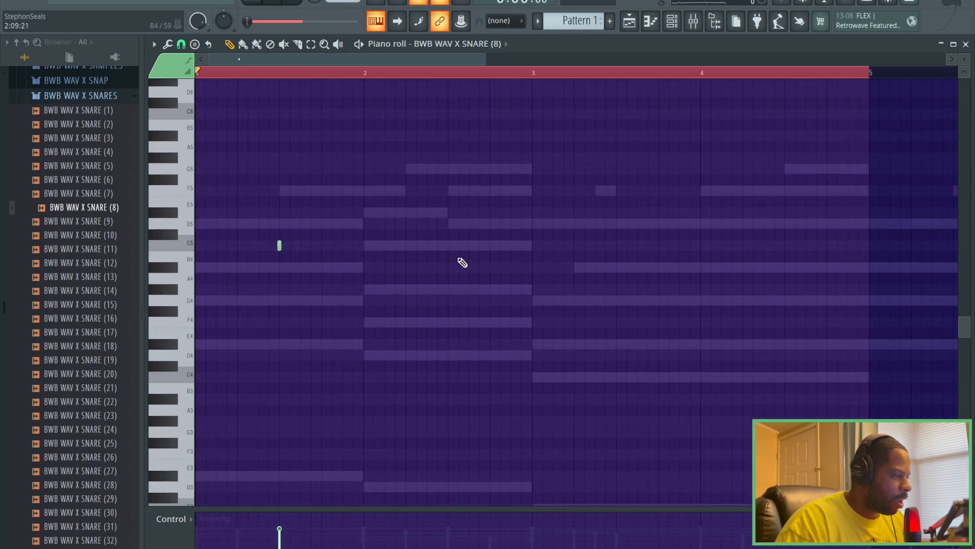
pyautogui.click(616, 246)
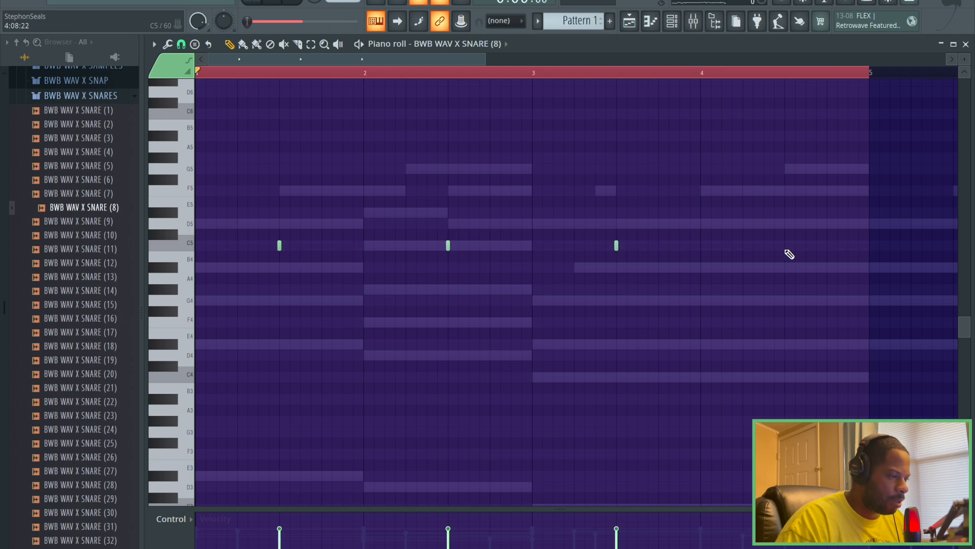
pyautogui.press('space')
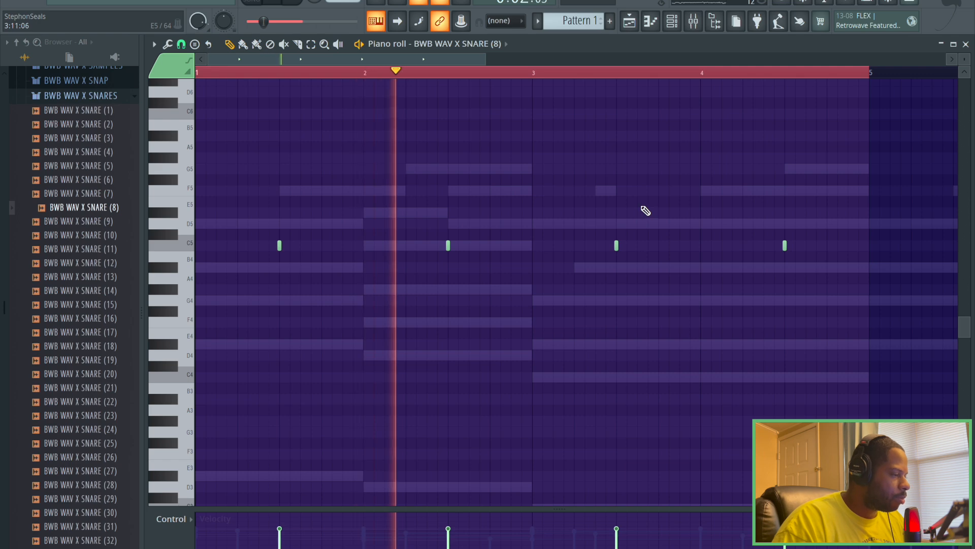
# Duplicate the four BWB WAV X SNARE (8) hits into bars 5 to 8.
pyautogui.click(675, 30)
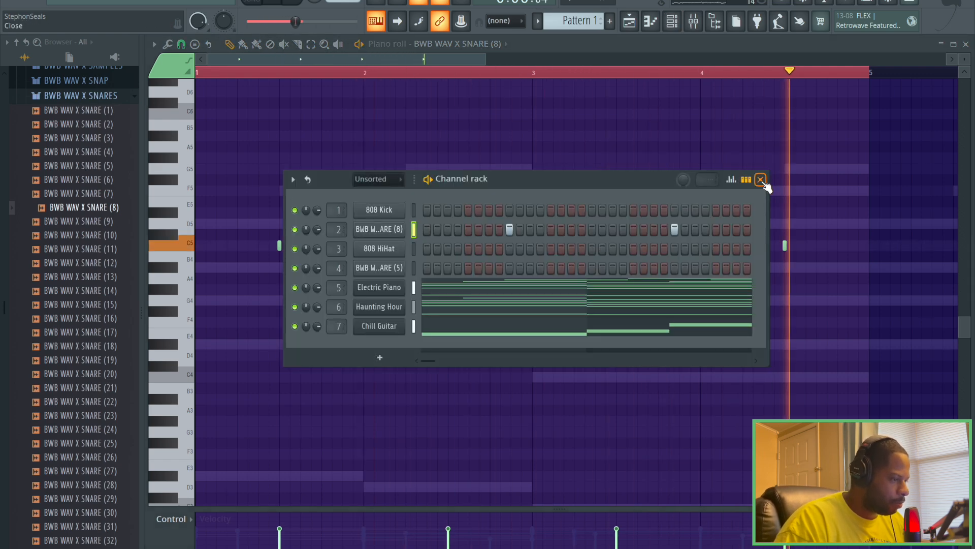
pyautogui.click(760, 179)
pyautogui.click(153, 44)
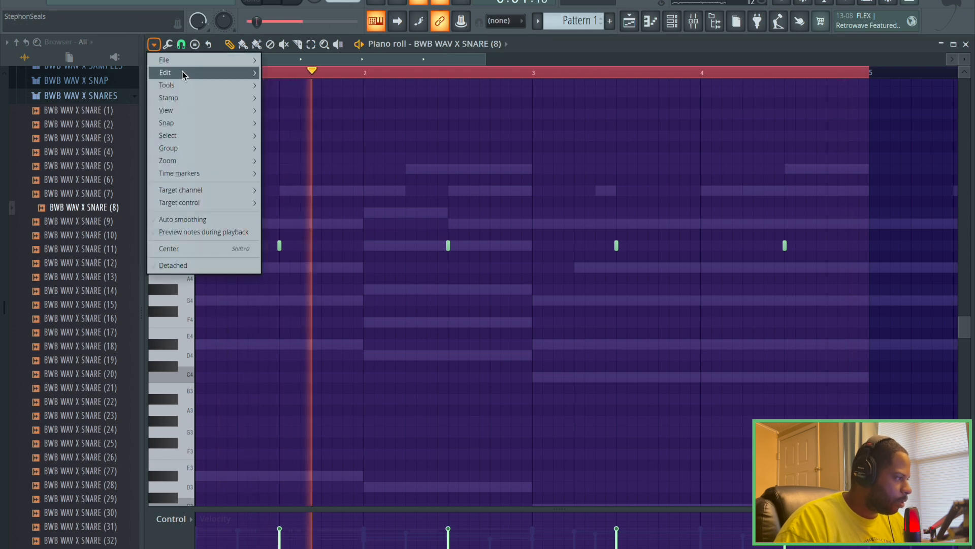
pyautogui.moveTo(181, 74)
pyautogui.click(303, 108)
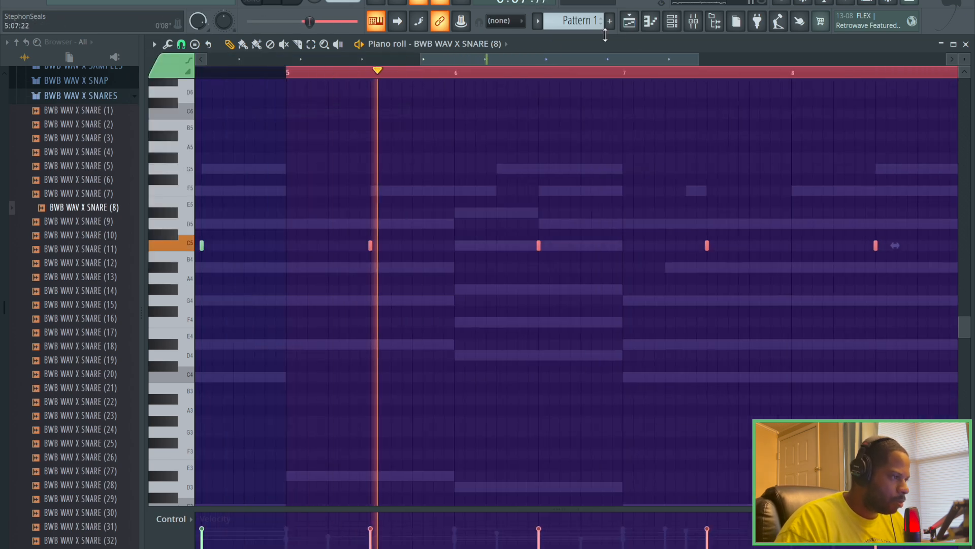
# Open the BWB WAV X SNARE (5) channel in the piano roll and set bars 1 to 4 as the playback range.
pyautogui.click(672, 21)
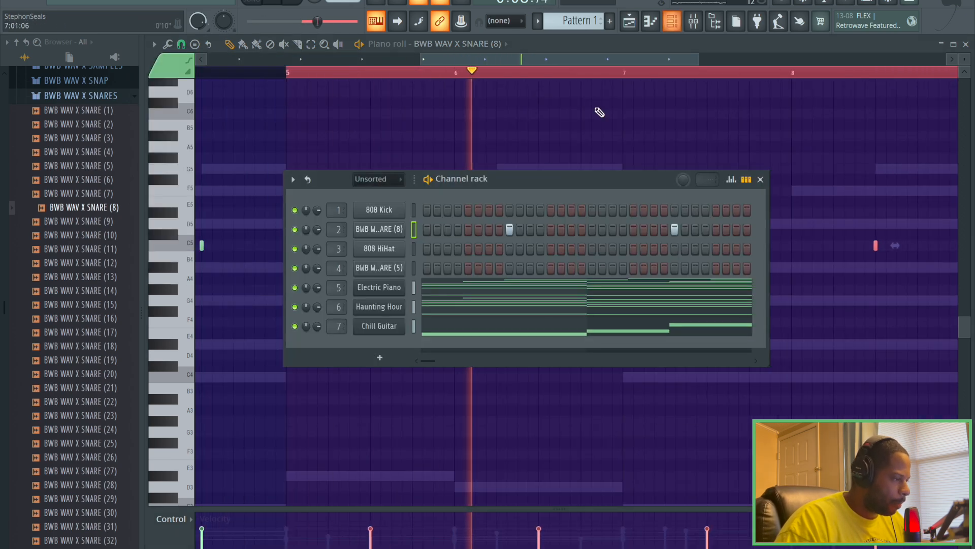
pyautogui.rightClick(392, 272)
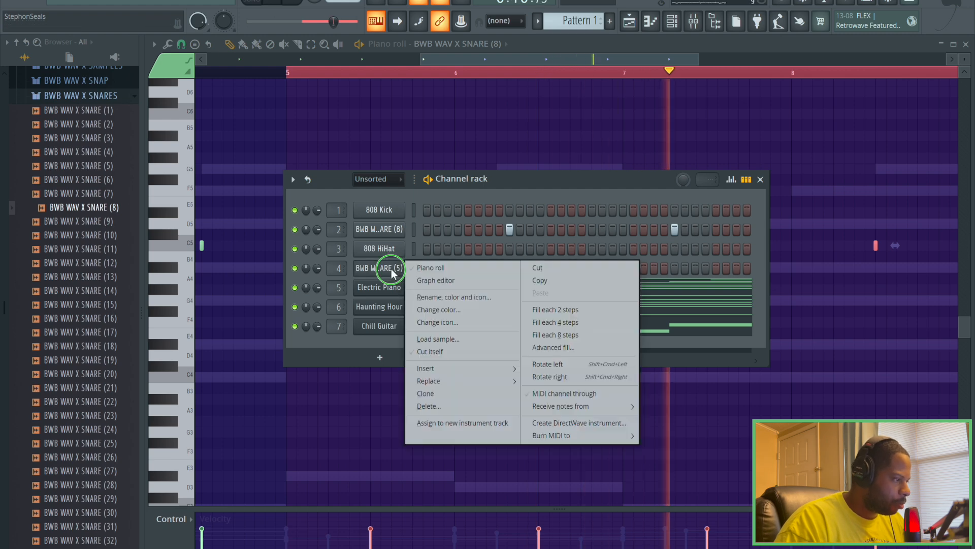
pyautogui.click(432, 268)
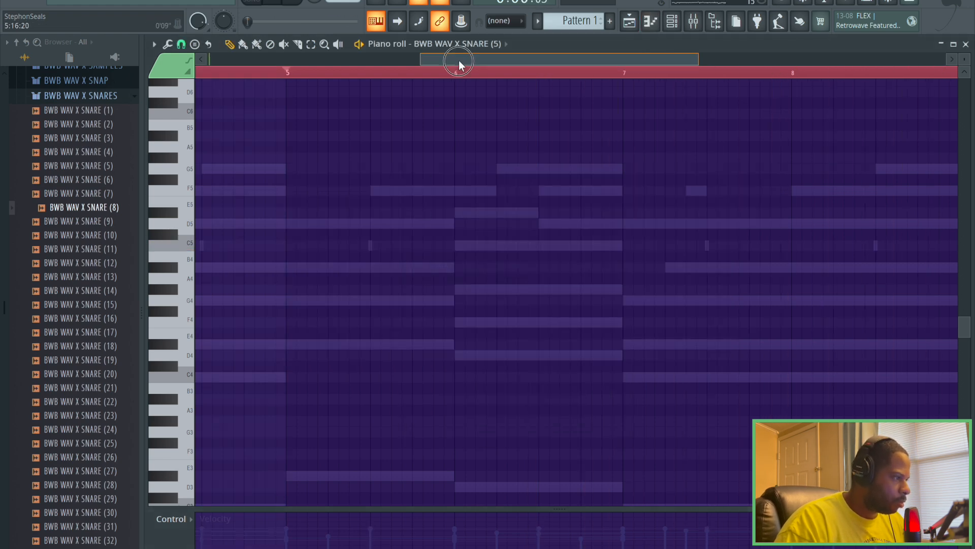
pyautogui.moveTo(459, 62); pyautogui.dragTo(389, 63)
pyautogui.scroll(-2, 396, 76)
pyautogui.moveTo(456, 75); pyautogui.dragTo(280, 61)
pyautogui.scroll(2, 305, 86)
pyautogui.scroll(1, 310, 73)
pyautogui.scroll(-2, 326, 243)
# Place BWB WAV X SNARE (5) hits at C5 on step 3 of bars 2 and 4.
pyautogui.click(325, 235)
pyautogui.rightClick(323, 236)
pyautogui.click(357, 245)
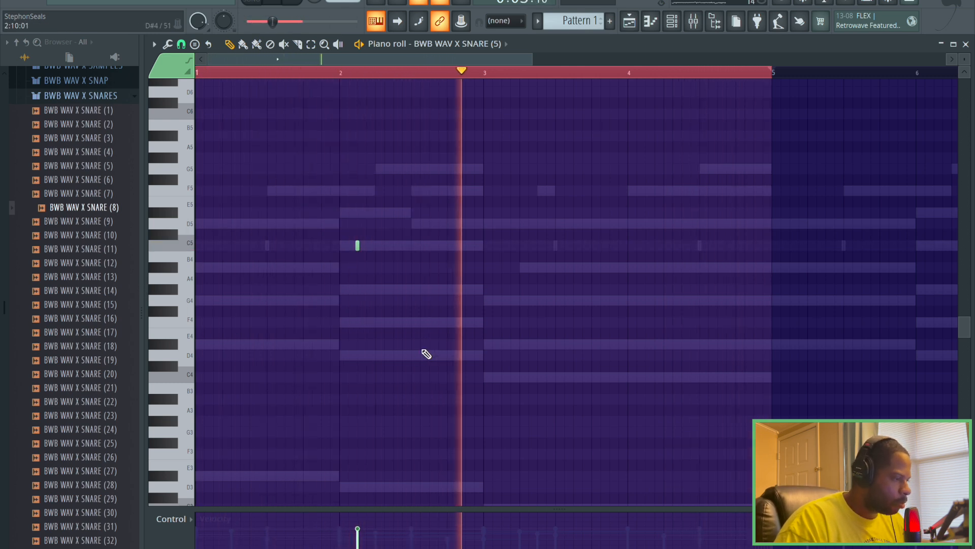
pyautogui.click(645, 245)
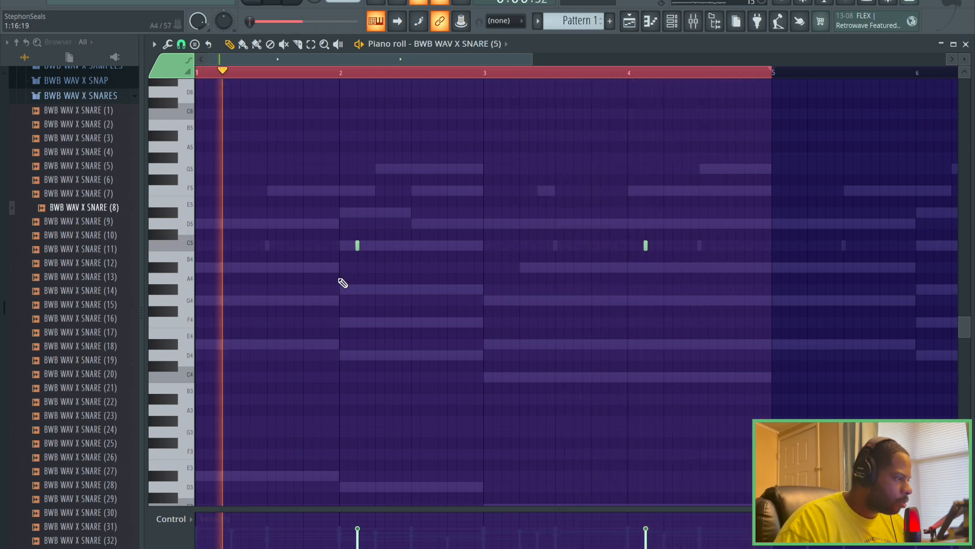
# Add a C5 snare hit on step 15 of bar 3 and lower its velocity.
pyautogui.click(323, 259)
pyautogui.rightClick(323, 259)
pyautogui.click(610, 245)
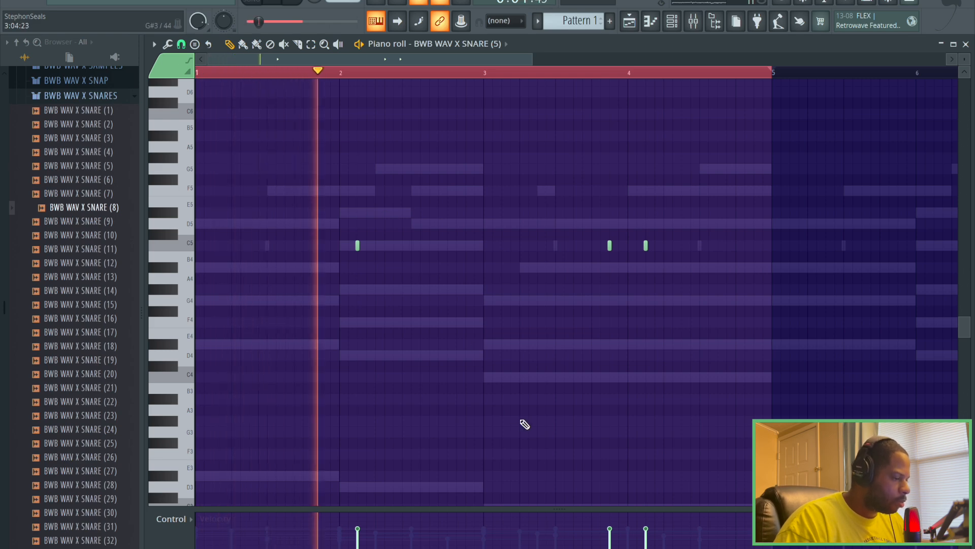
pyautogui.moveTo(611, 530); pyautogui.dragTo(616, 548)
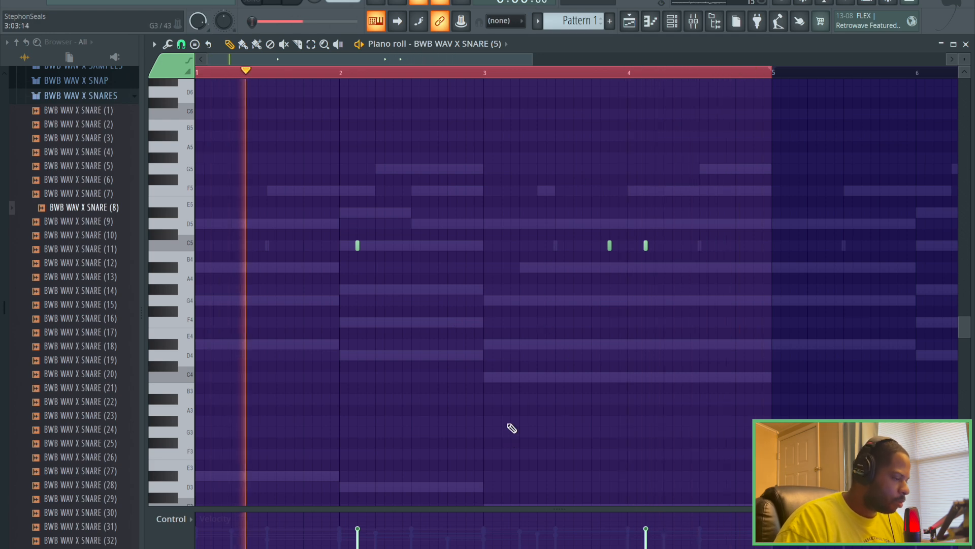
pyautogui.click(301, 3)
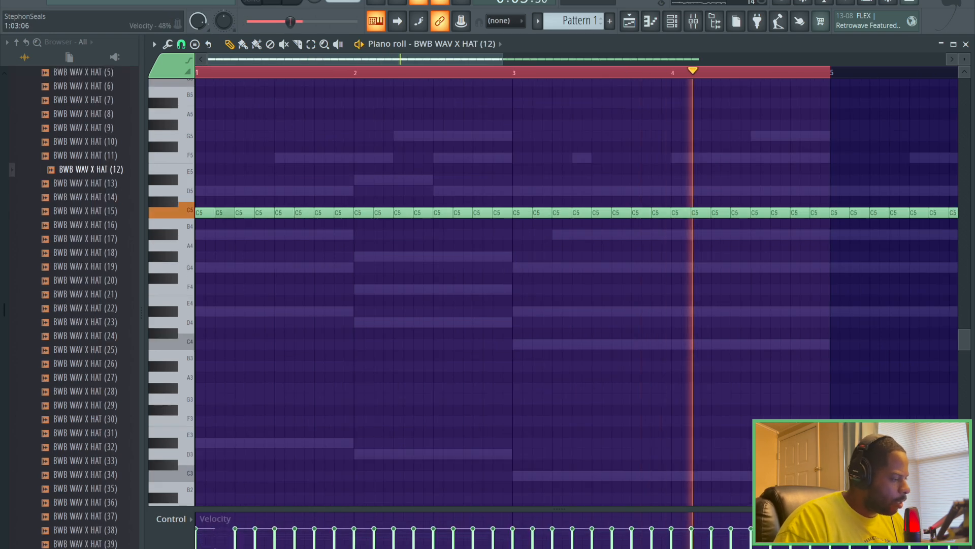
# Lower the velocity of every other BWB WAV X HAT (12) note from bar 1 into bar 4 to about 56 to 62%.
pyautogui.click(295, 547)
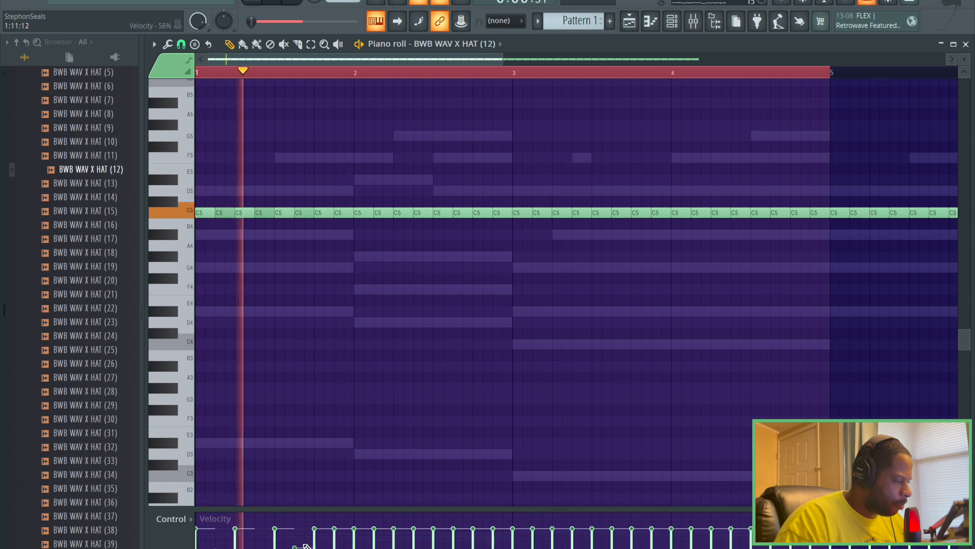
pyautogui.click(335, 548)
pyautogui.click(373, 547)
pyautogui.click(415, 546)
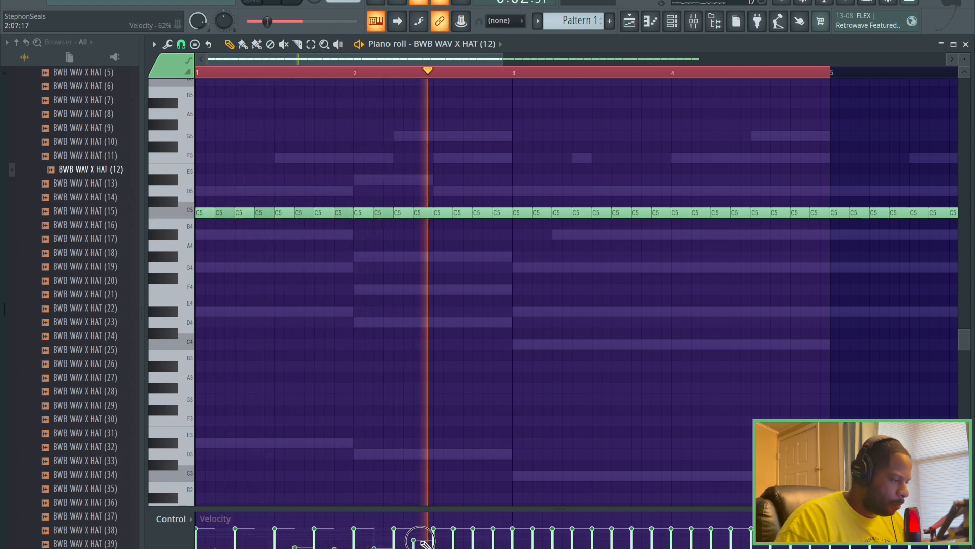
pyautogui.click(453, 548)
pyautogui.click(493, 547)
pyautogui.click(533, 547)
pyautogui.click(573, 547)
pyautogui.click(614, 547)
pyautogui.click(652, 547)
pyautogui.click(692, 546)
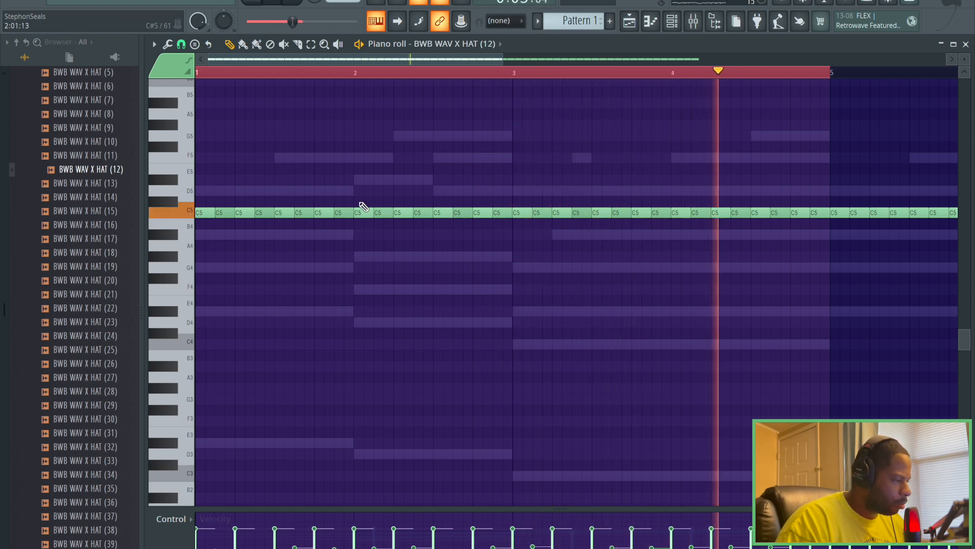
# Move the C5 hat note on step 13 of bar 1 down to G4 and chop it into a roll with the Default pattern.
pyautogui.scroll(2, 364, 205)
pyautogui.moveTo(322, 245); pyautogui.dragTo(321, 305)
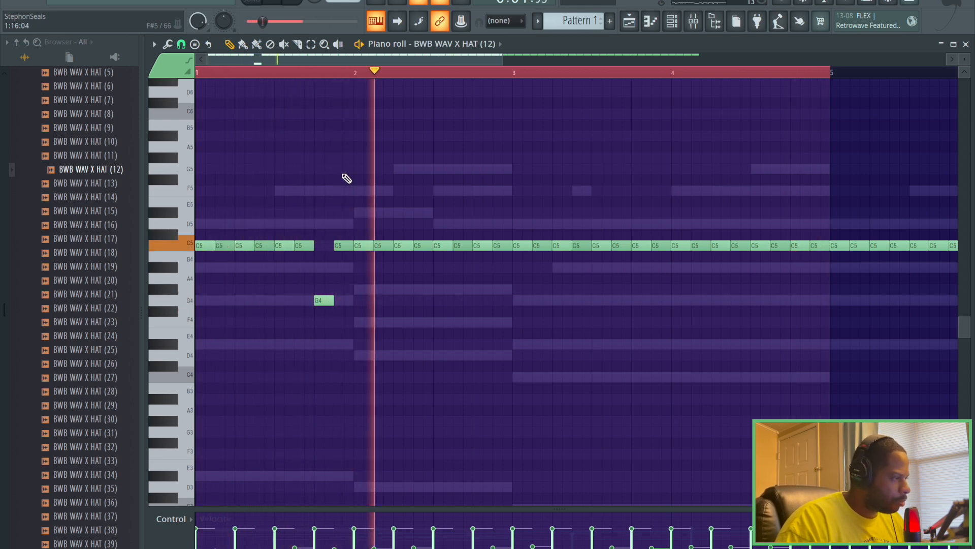
pyautogui.click(312, 46)
pyautogui.moveTo(303, 337); pyautogui.dragTo(330, 300)
pyautogui.click(168, 44)
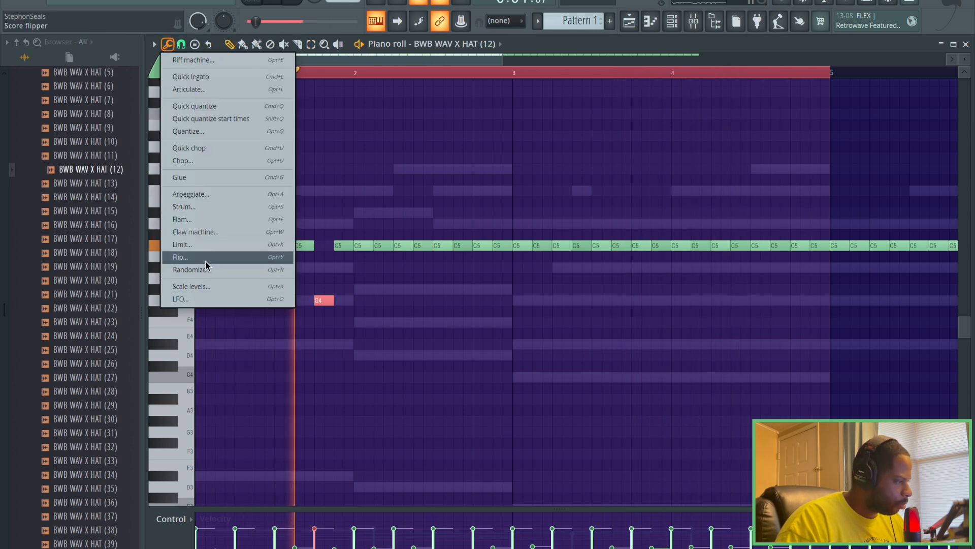
pyautogui.click(204, 161)
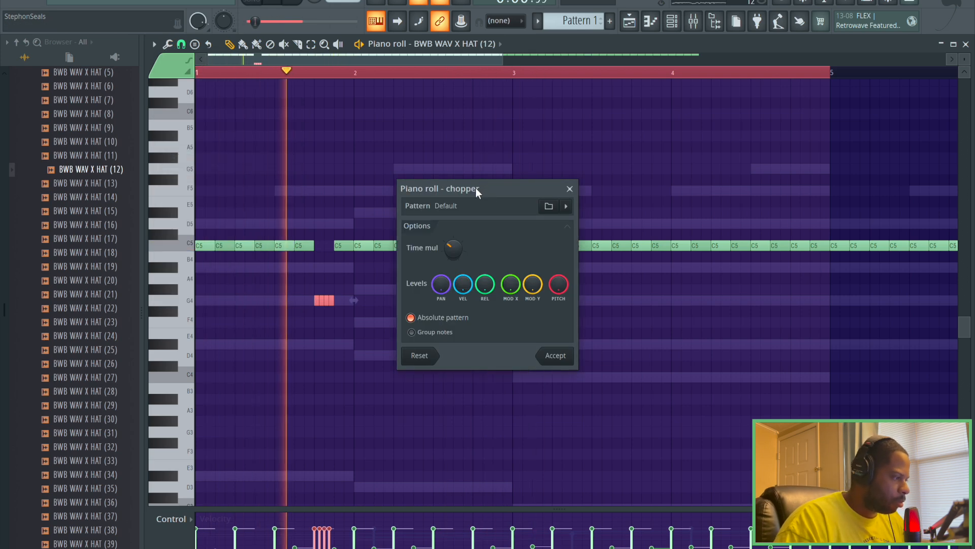
pyautogui.moveTo(479, 189); pyautogui.dragTo(520, 143)
pyautogui.click(599, 310)
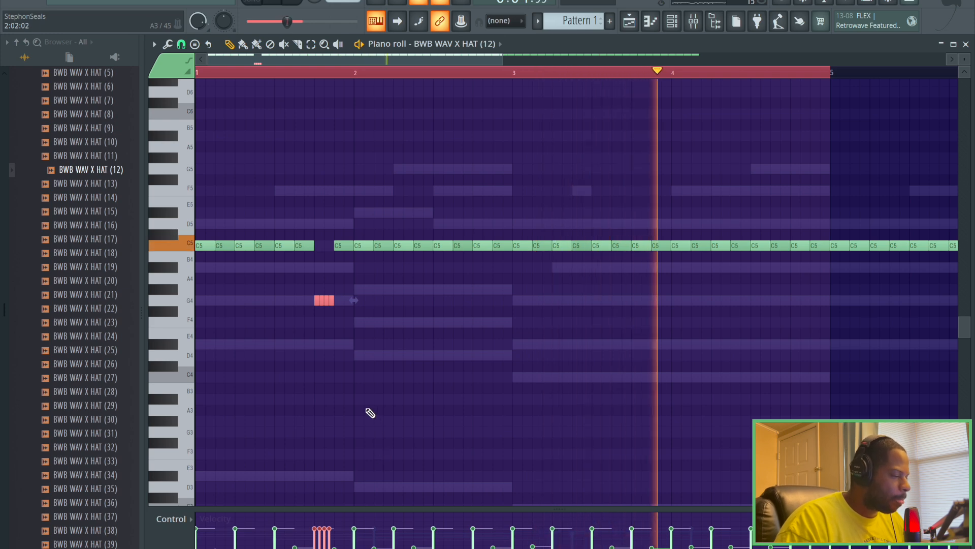
pyautogui.click(433, 355)
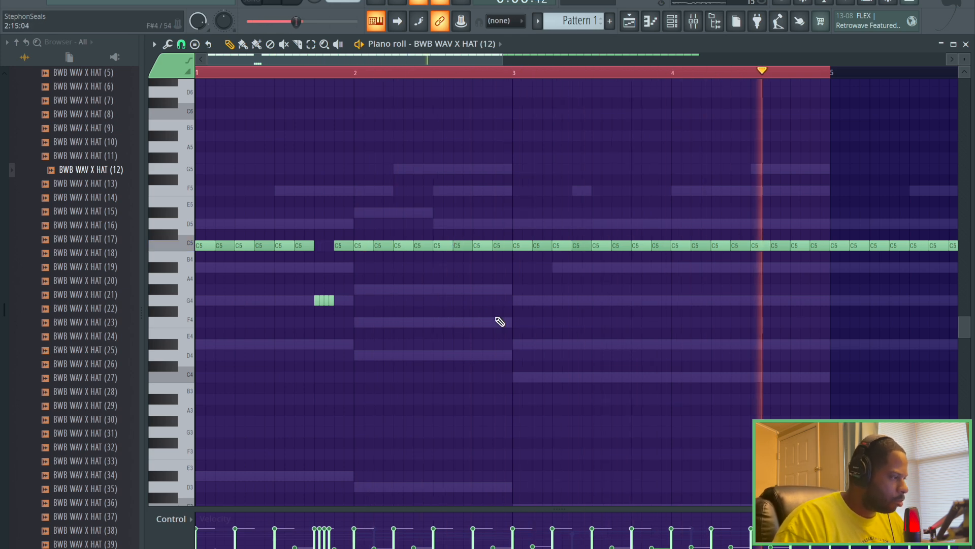
# Move the C5 hat note on step 13 of bar 4 down to G4 and chop it into a roll with the Default pattern.
pyautogui.click(311, 44)
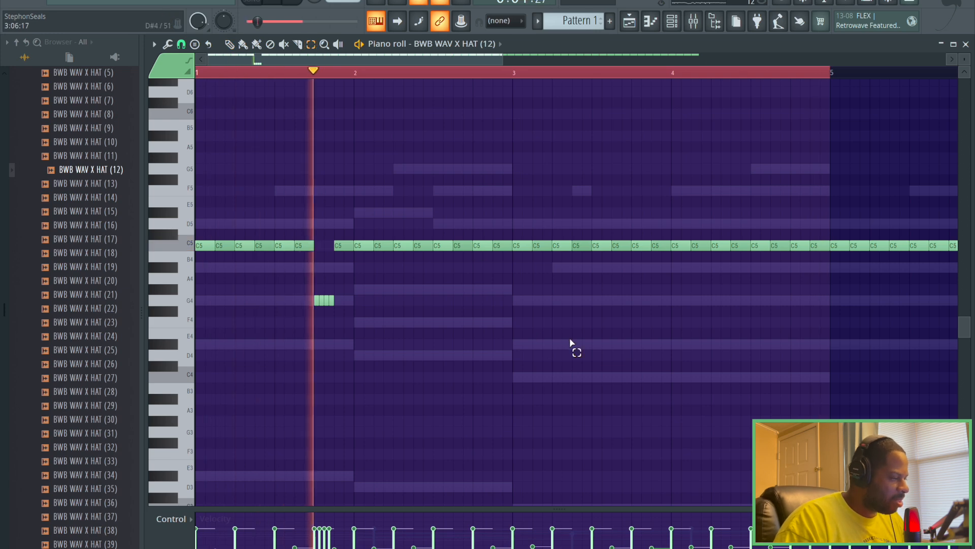
pyautogui.click(229, 44)
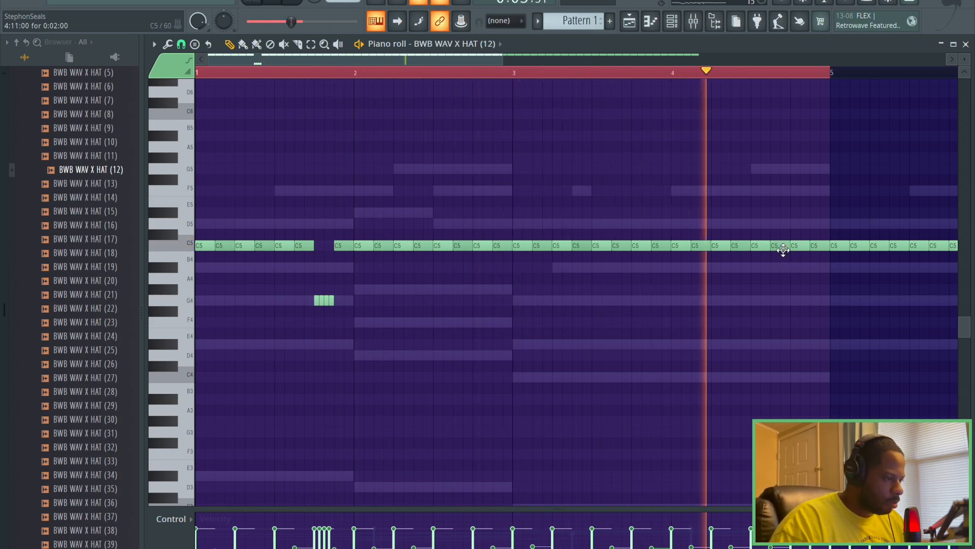
pyautogui.moveTo(798, 249); pyautogui.dragTo(798, 303)
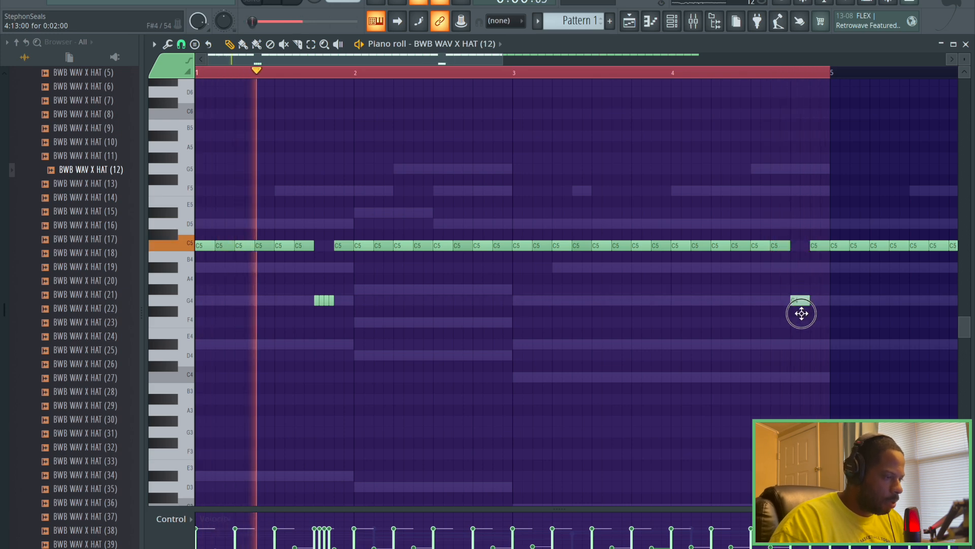
pyautogui.click(312, 45)
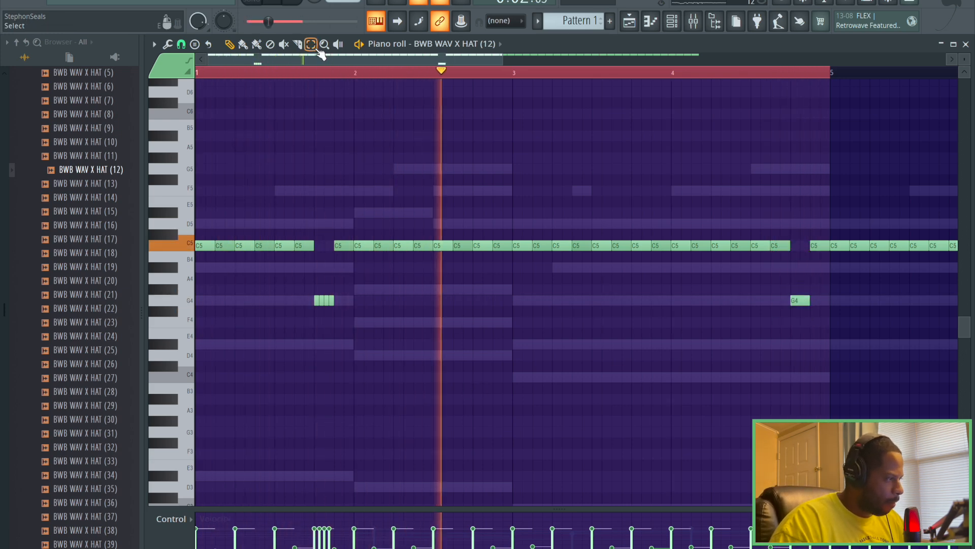
pyautogui.moveTo(772, 325); pyautogui.dragTo(820, 281)
pyautogui.click(230, 46)
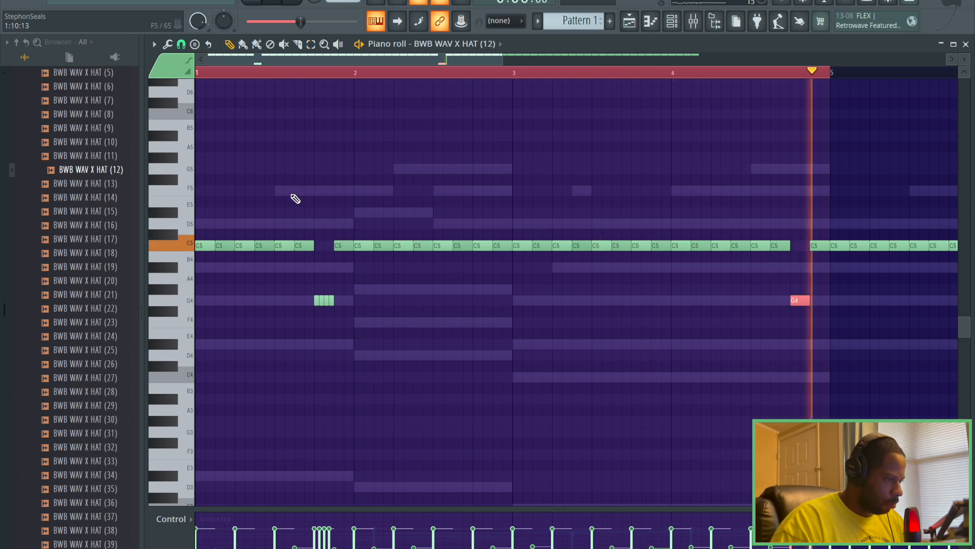
pyautogui.click(168, 45)
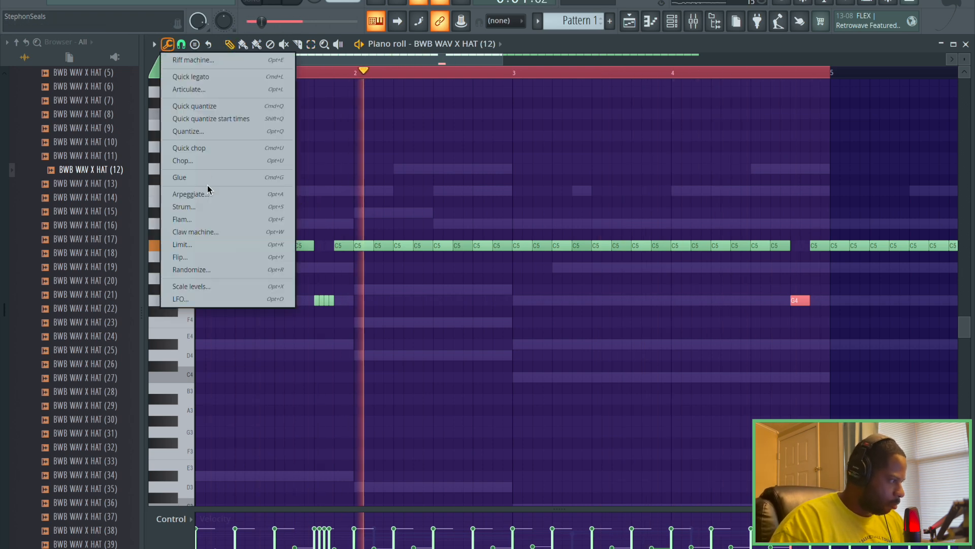
pyautogui.click(203, 161)
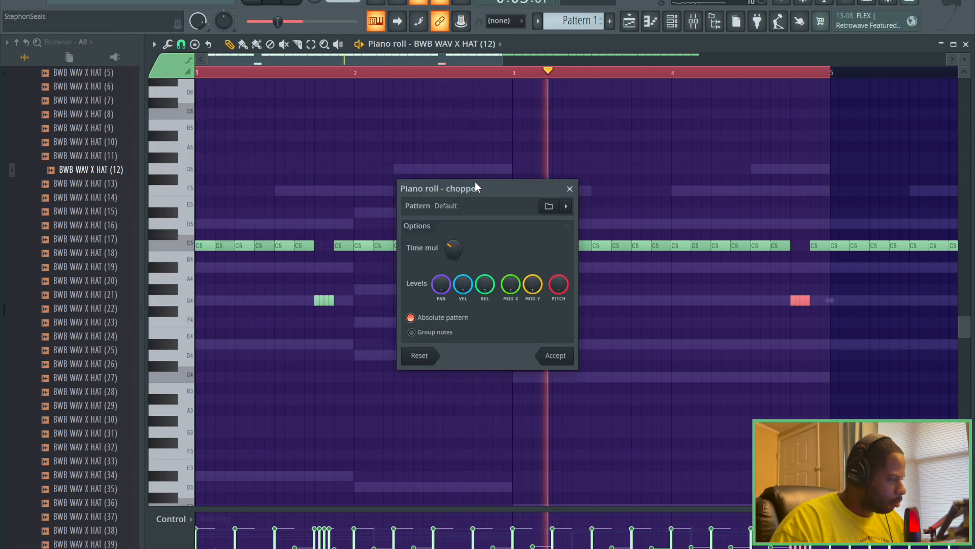
pyautogui.moveTo(476, 187); pyautogui.dragTo(489, 193)
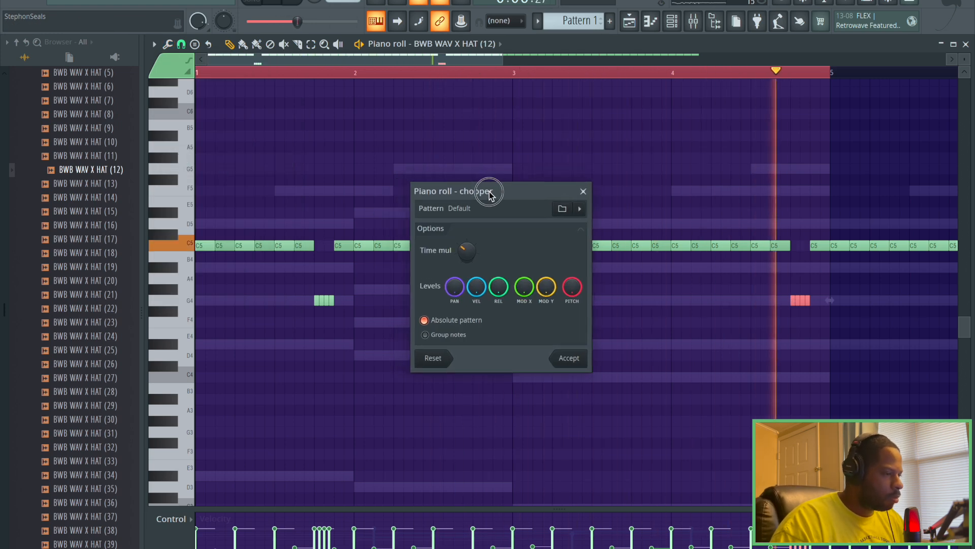
pyautogui.click(573, 360)
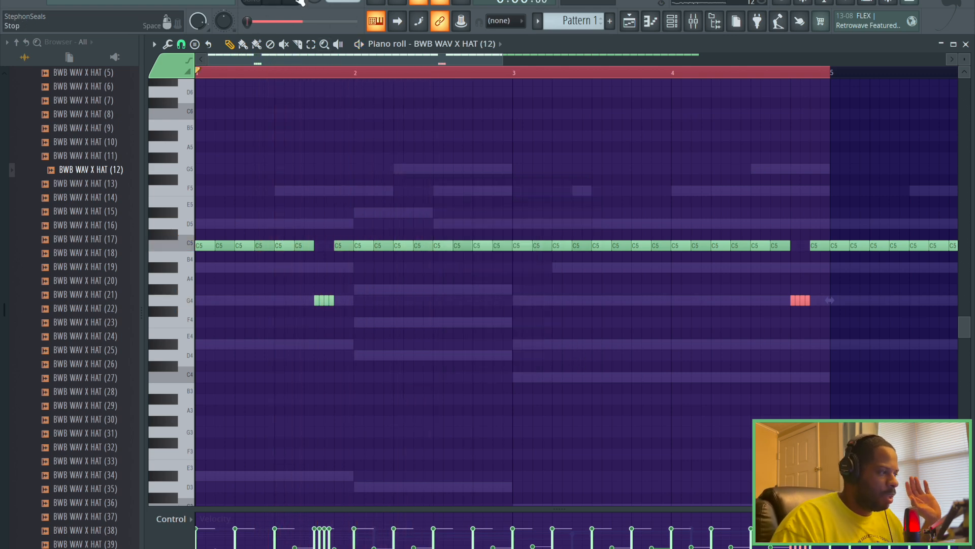
# Repeat the bars 1 to 4 hat pattern, including its G4 rolls, across bars 5 to 8 and clear the playback range.
pyautogui.moveTo(316, 59); pyautogui.dragTo(503, 71)
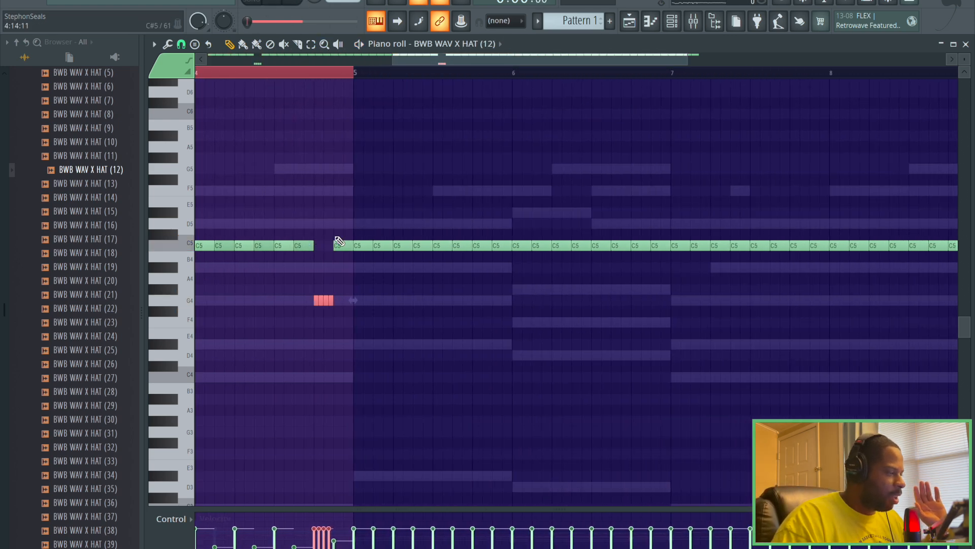
pyautogui.scroll(-2, 448, 74)
pyautogui.moveTo(447, 62); pyautogui.dragTo(456, 61)
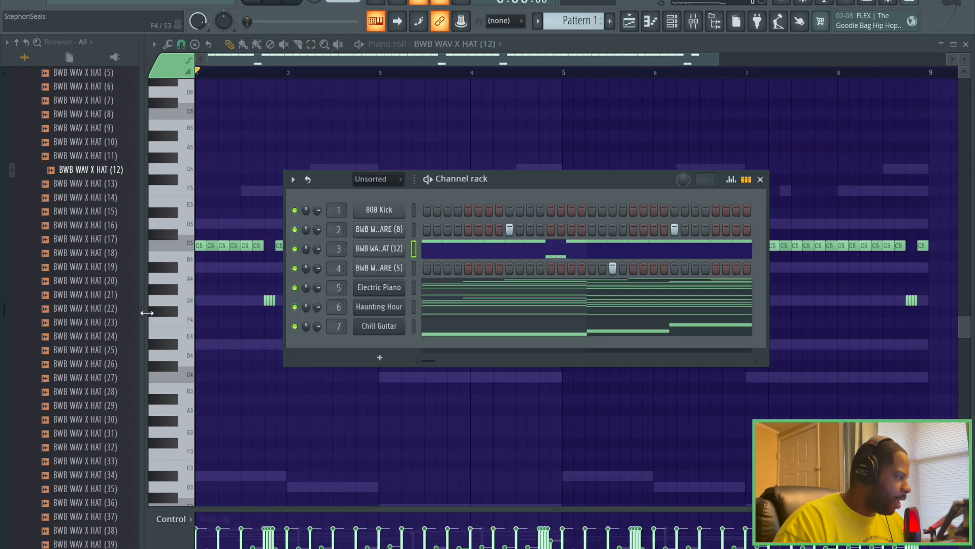
# Add BWB WAV X OPEN HAT (12) from the open hats folder as a new channel routed to mixer track 8.
pyautogui.scroll(4, 117, 183)
pyautogui.click(132, 142)
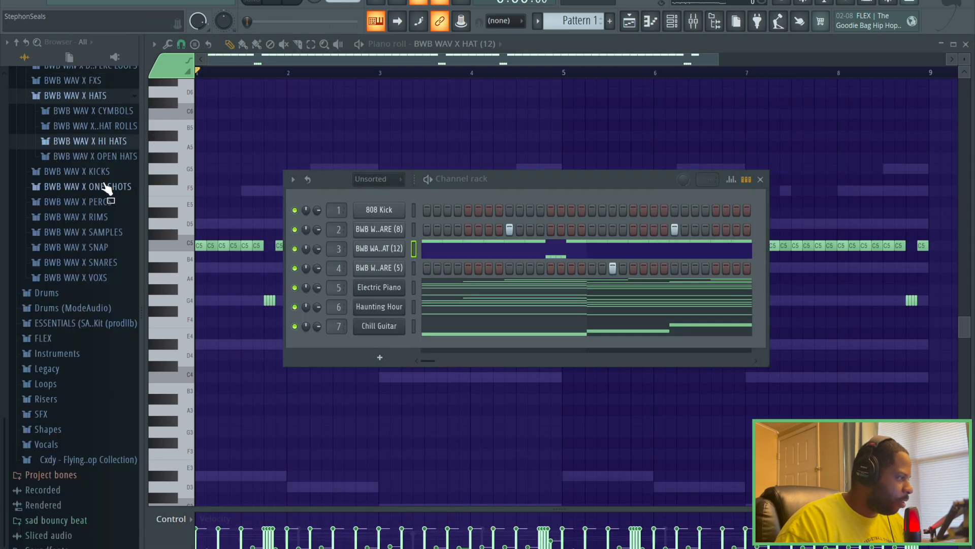
pyautogui.click(115, 157)
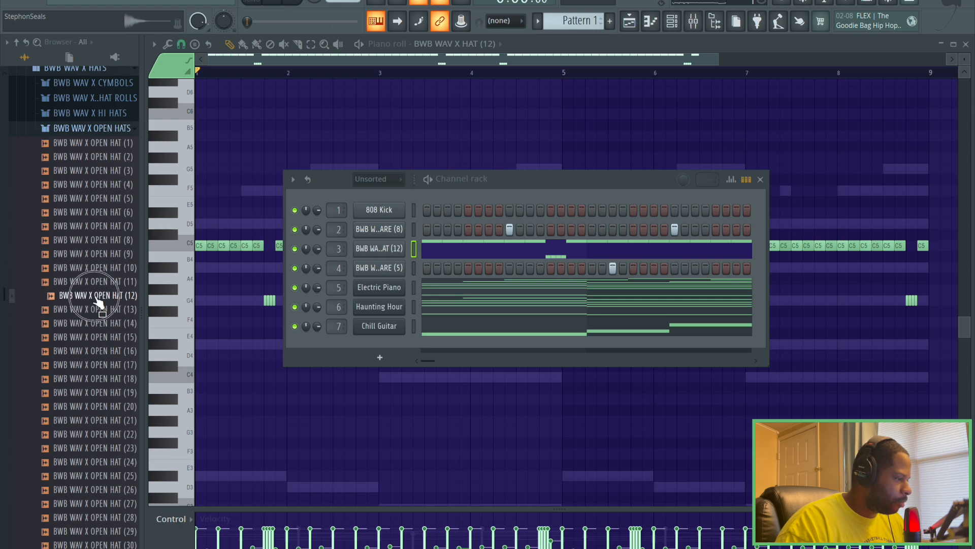
pyautogui.moveTo(96, 299); pyautogui.dragTo(379, 348)
pyautogui.rightClick(402, 350)
pyautogui.click(395, 347)
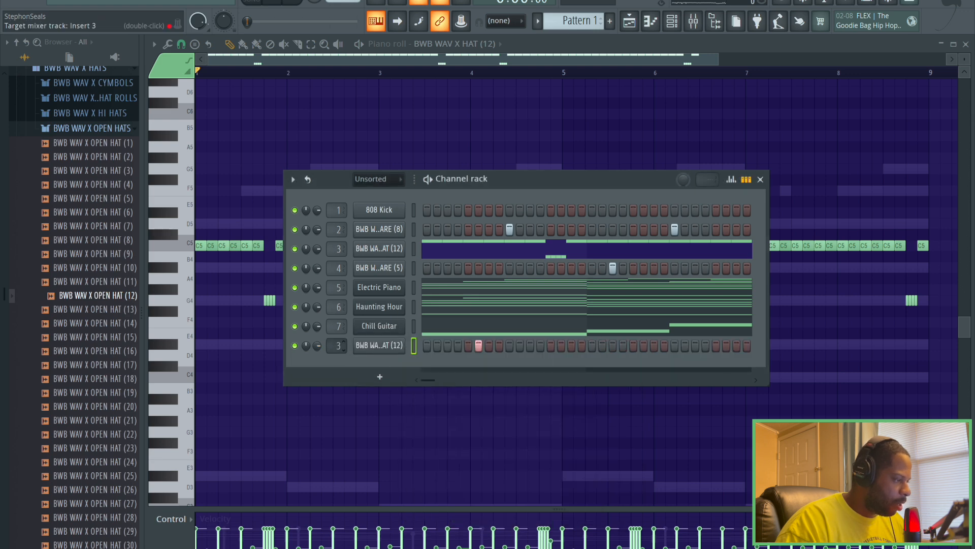
# Place open hat hits at C5 on step 5 of bars 1, 3, 5 and 7 in the channel's piano roll.
pyautogui.rightClick(401, 348)
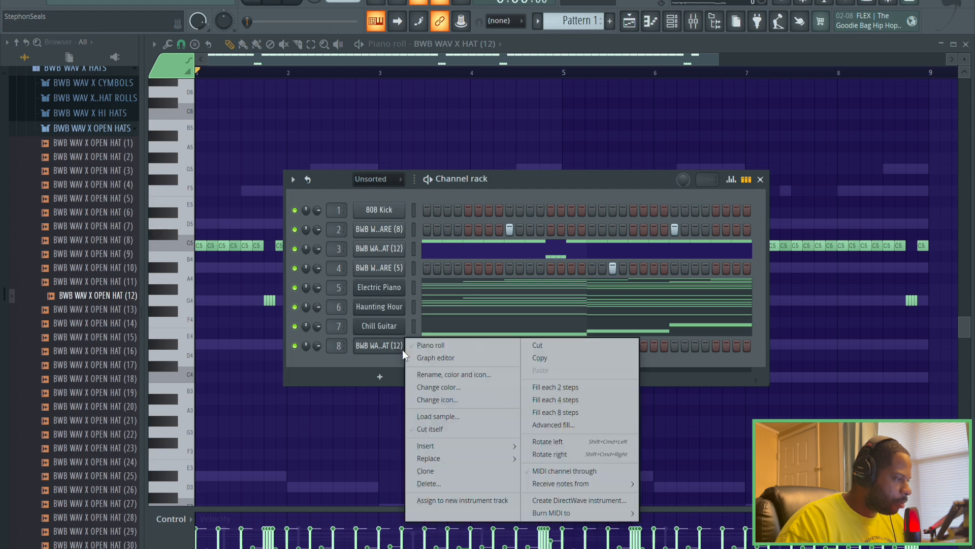
pyautogui.click(431, 344)
pyautogui.scroll(3, 359, 71)
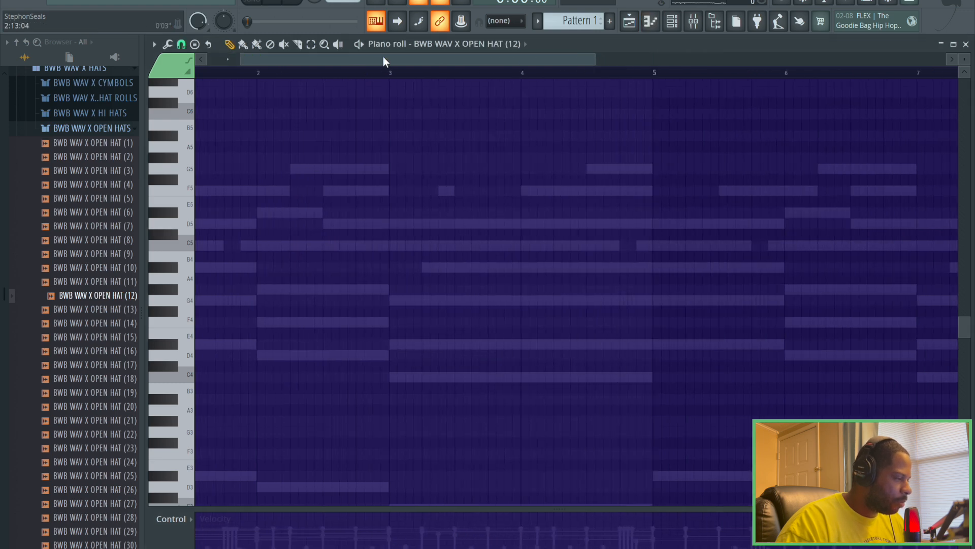
pyautogui.scroll(1, 290, 71)
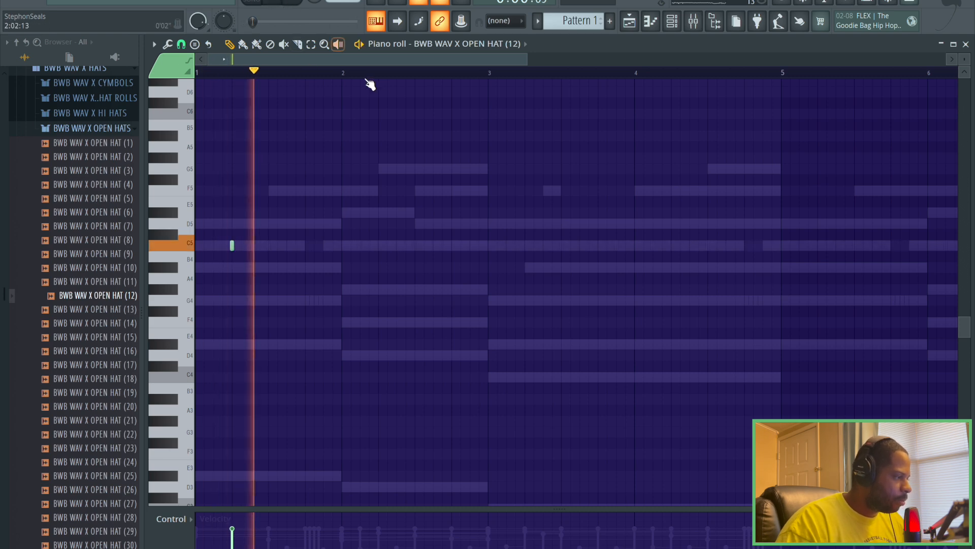
pyautogui.click(525, 246)
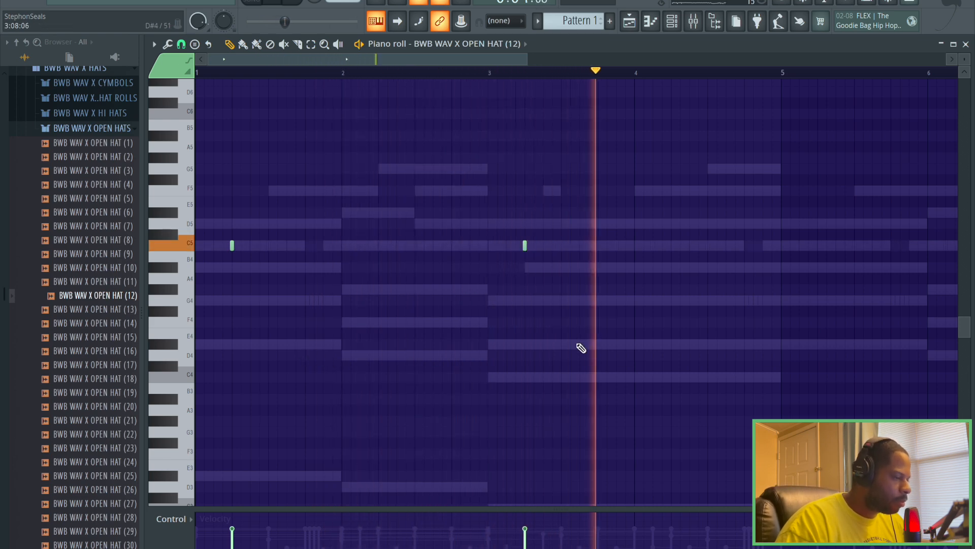
pyautogui.moveTo(470, 61); pyautogui.dragTo(694, 60)
pyautogui.click(298, 245)
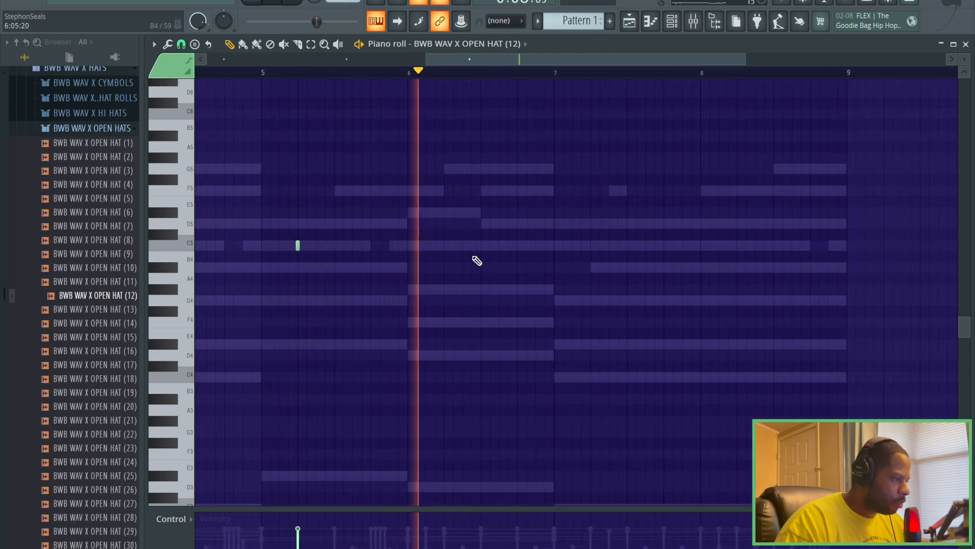
pyautogui.click(590, 246)
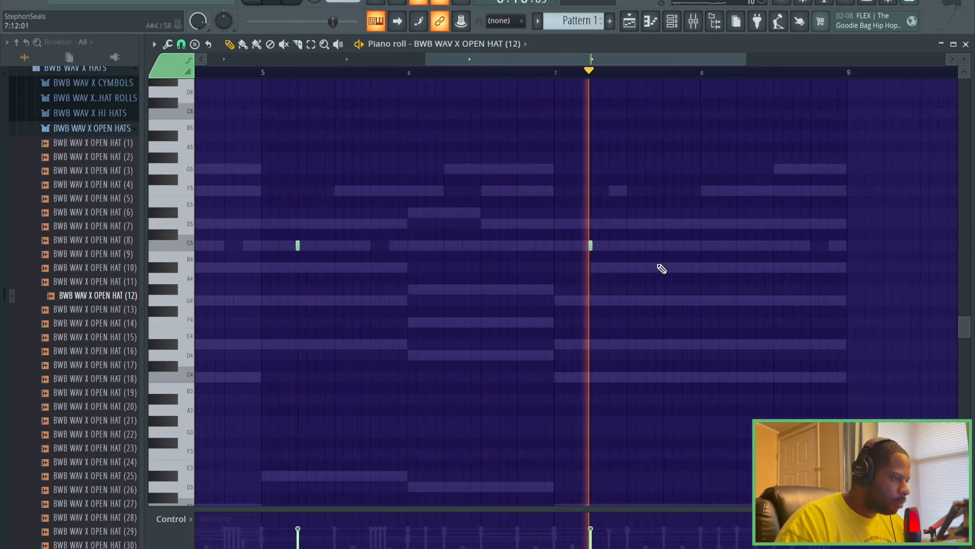
pyautogui.click(828, 246)
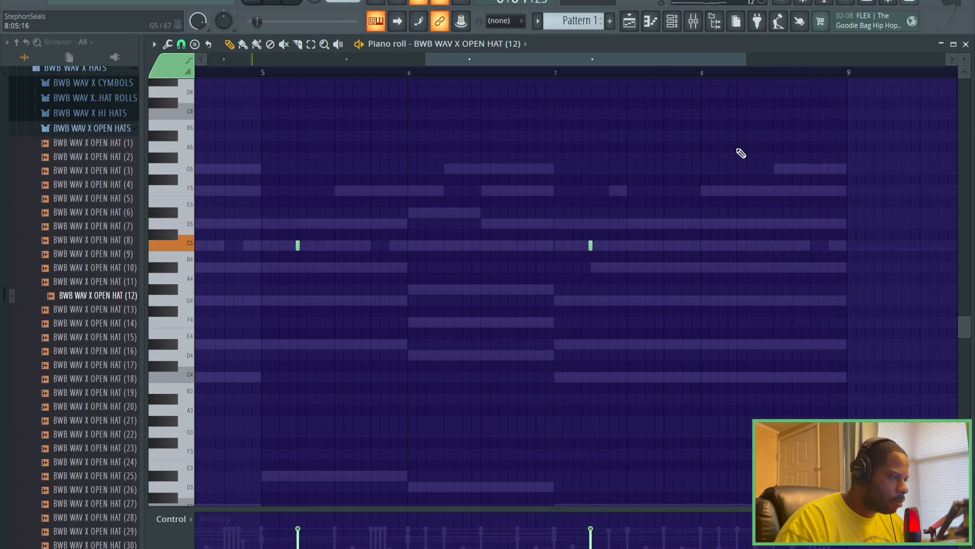
# Add extra C5 open hat hits on step 3 of bars 3 and 7, and stop playback.
pyautogui.scroll(-3, 678, 68)
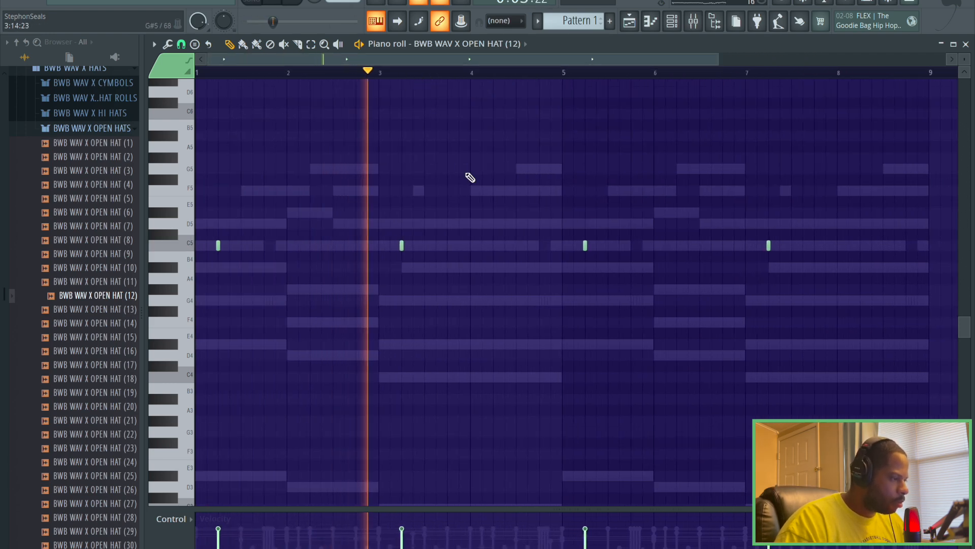
pyautogui.scroll(3, 416, 60)
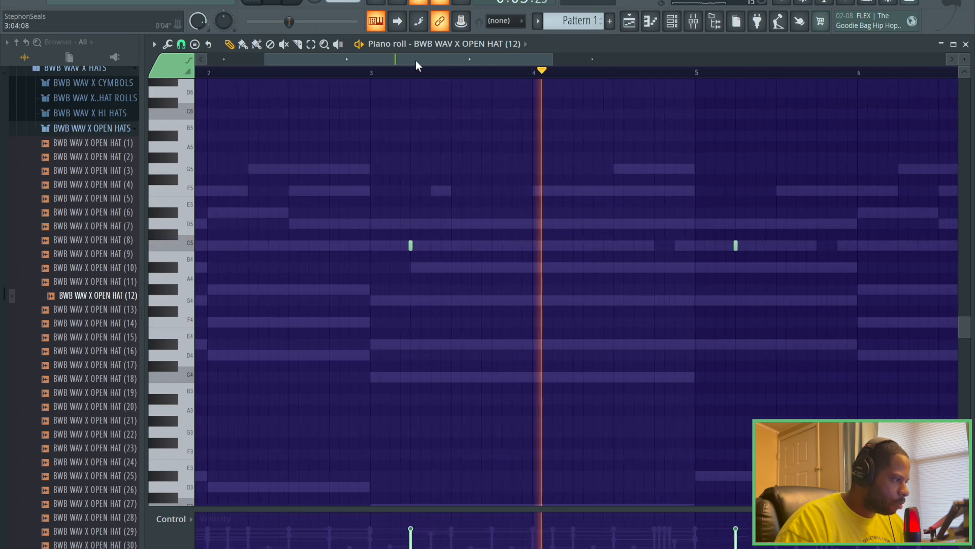
pyautogui.click(297, 3)
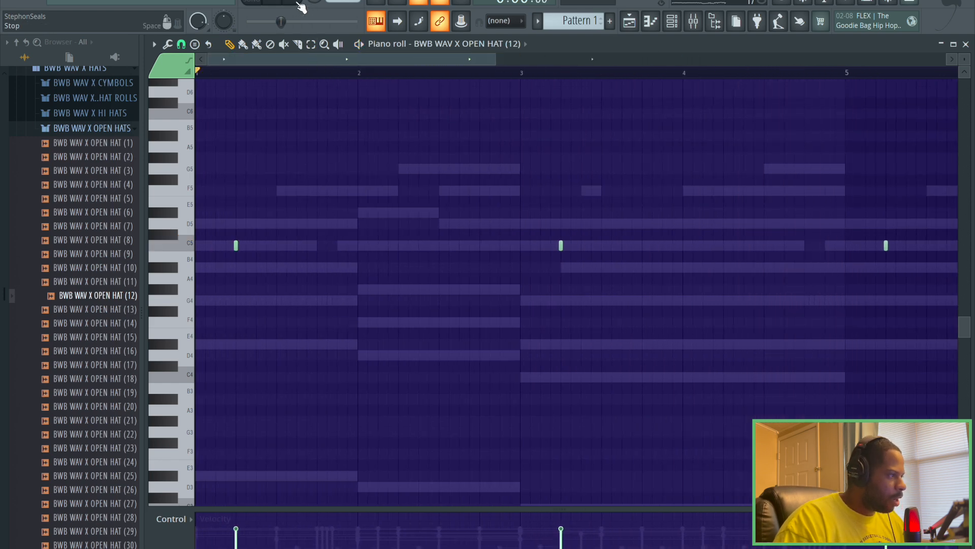
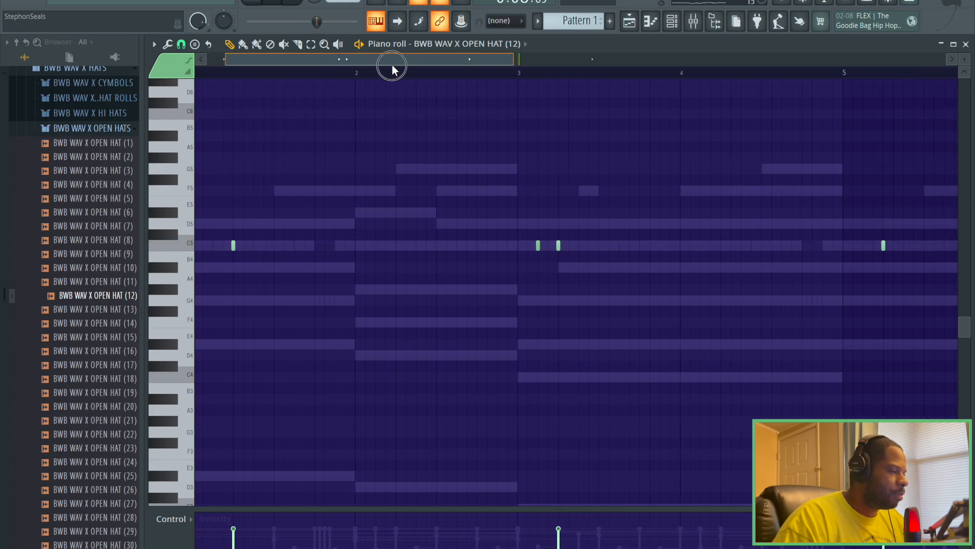
pyautogui.moveTo(358, 66); pyautogui.dragTo(605, 108)
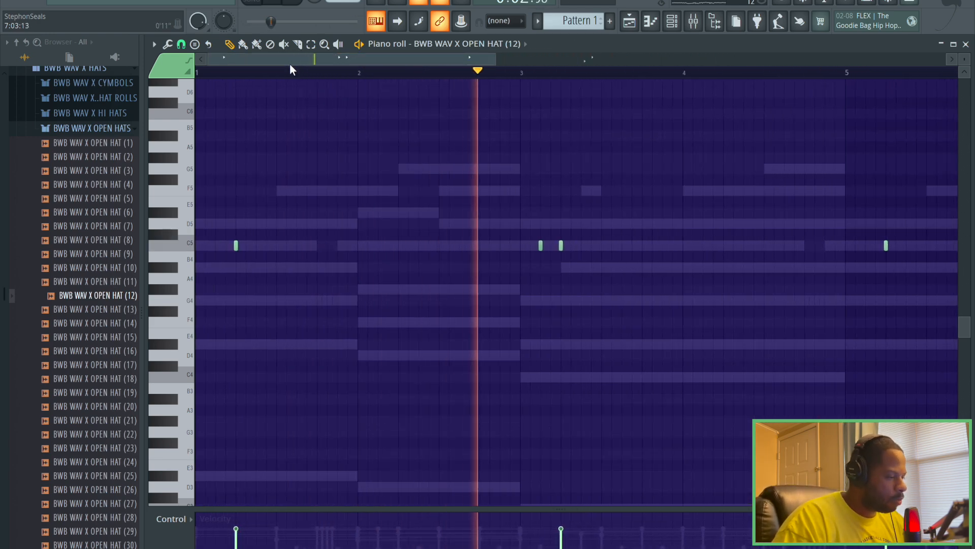
pyautogui.click(299, 4)
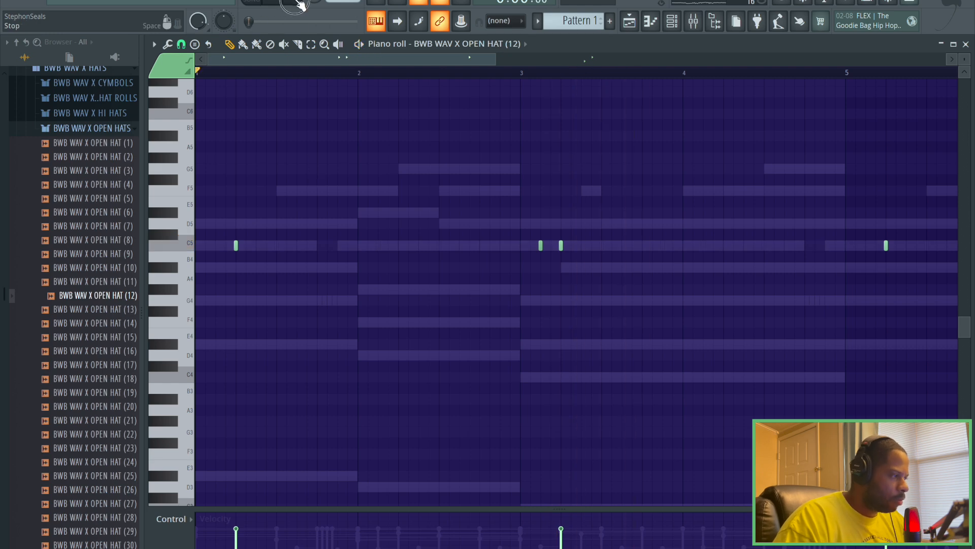
# Replace the 808 Kick sample on the first channel with BWB WAV X KICK (4) from the kicks folder.
pyautogui.click(672, 21)
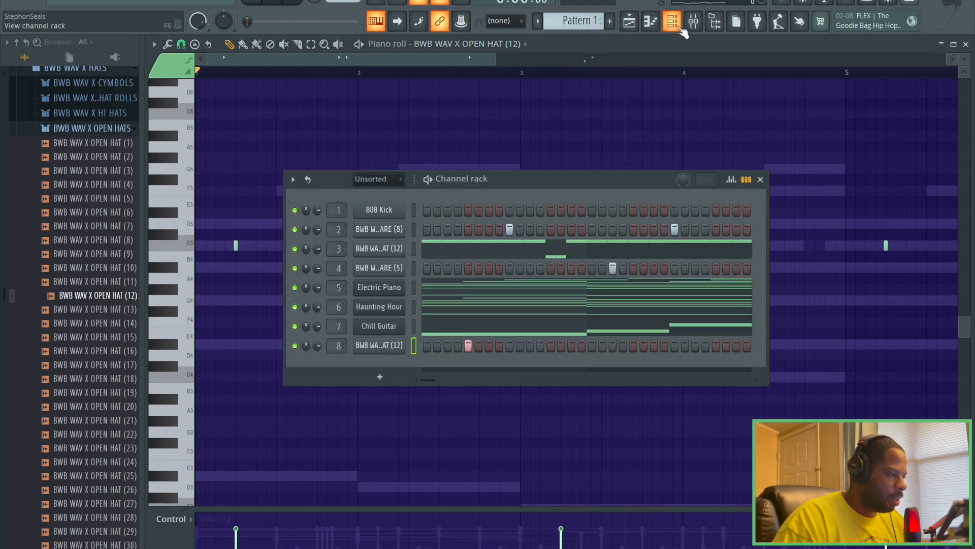
pyautogui.scroll(3, 118, 185)
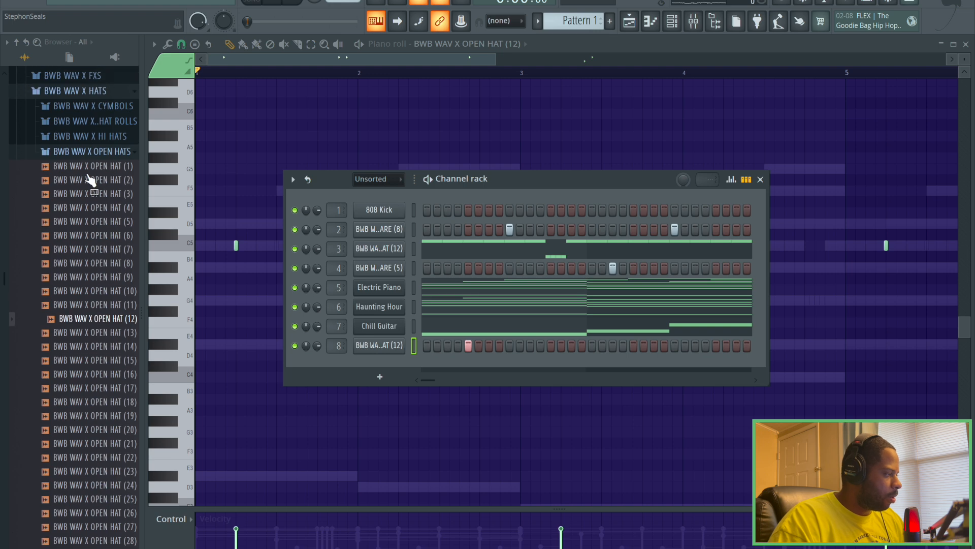
pyautogui.click(121, 186)
pyautogui.scroll(4, 98, 254)
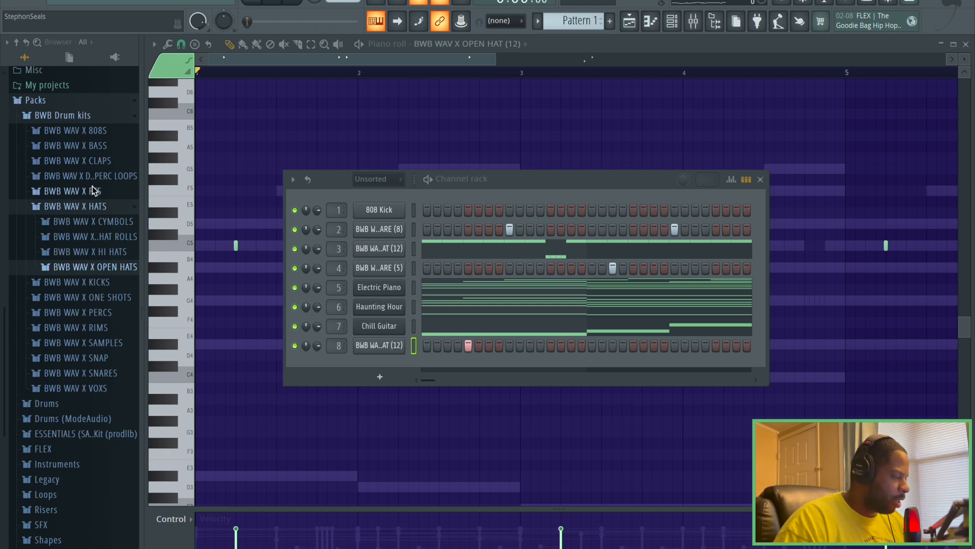
pyautogui.click(124, 282)
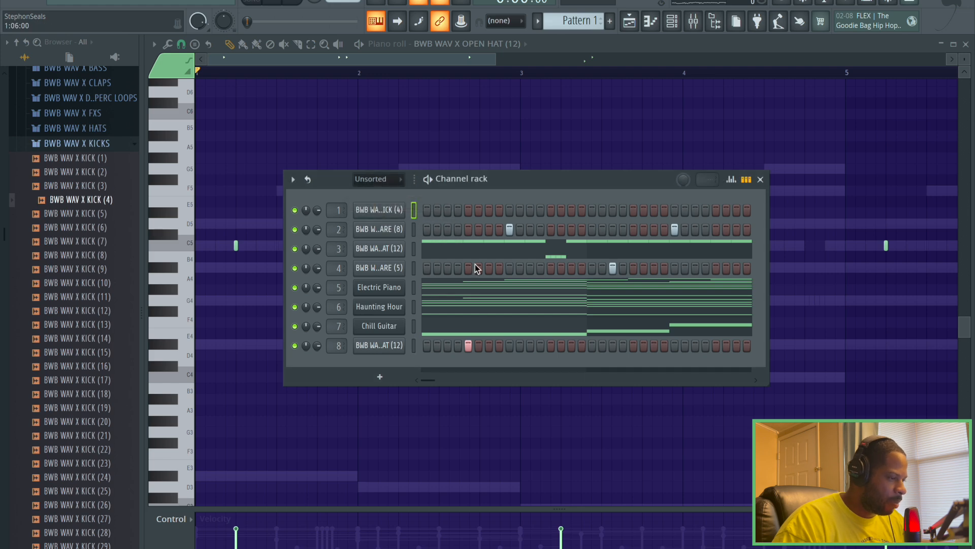
# Place a two-step C5 kick note at the start of bar 1 in the kick's piano roll and loop playback over bars 1 to 4.
pyautogui.rightClick(404, 214)
pyautogui.click(427, 213)
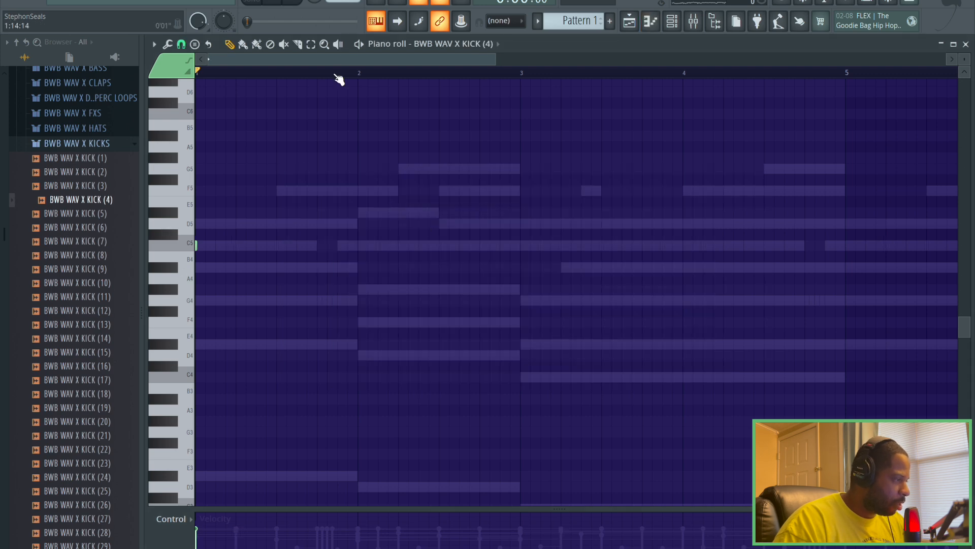
pyautogui.scroll(1, 332, 68)
pyautogui.moveTo(250, 60); pyautogui.dragTo(627, 87)
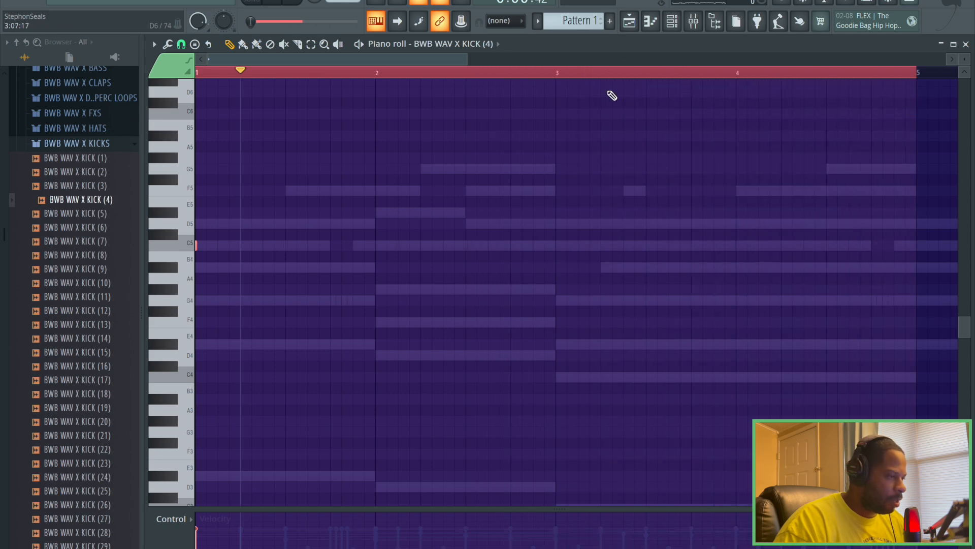
pyautogui.scroll(-1, 530, 76)
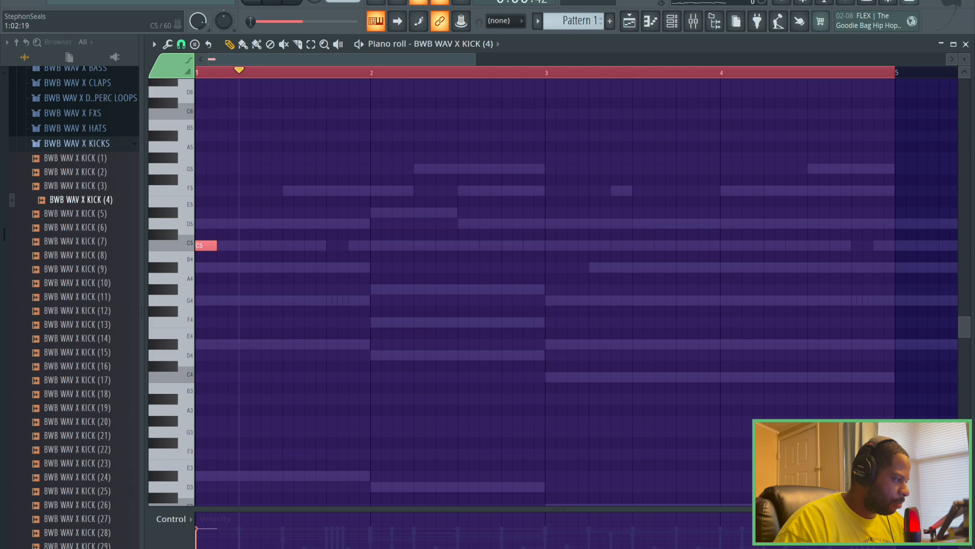
pyautogui.scroll(-5, 312, 65)
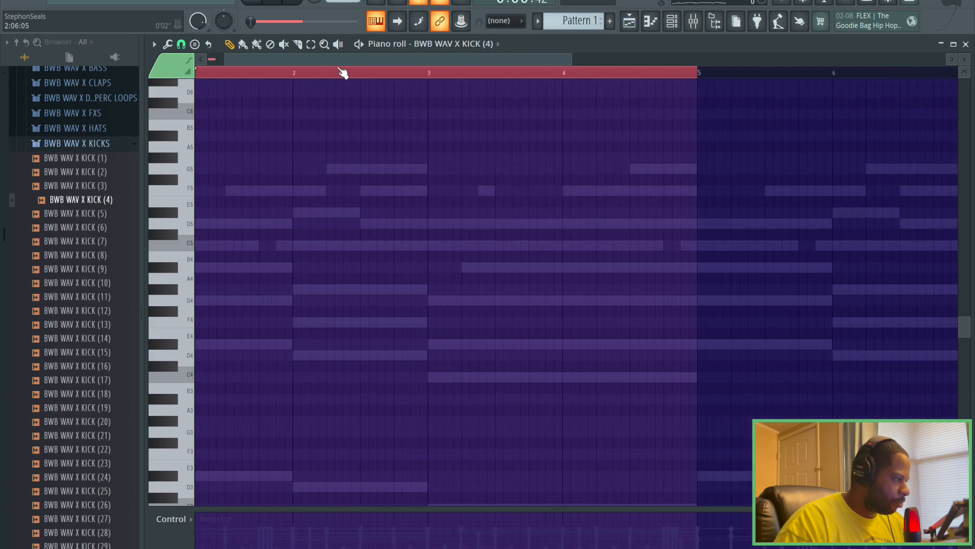
pyautogui.moveTo(284, 61); pyautogui.dragTo(219, 59)
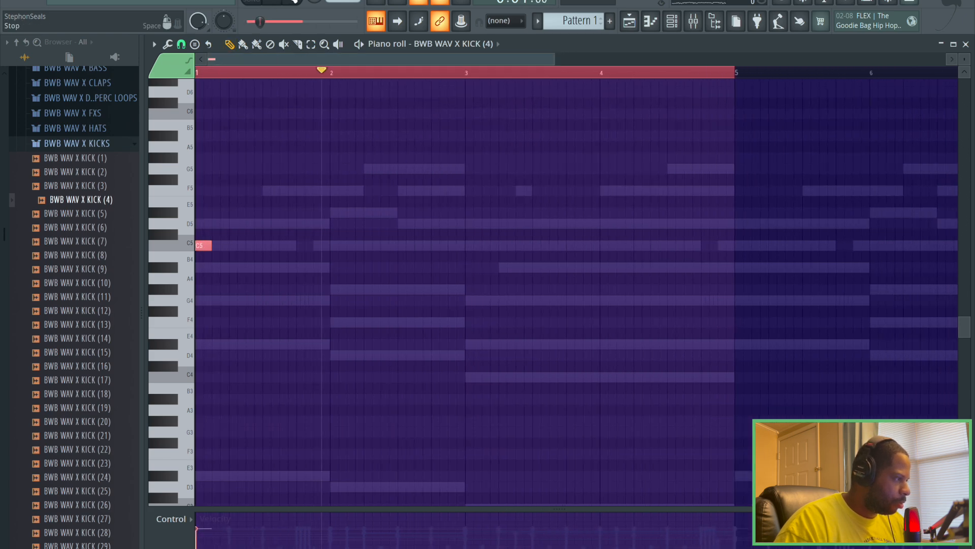
pyautogui.press('space')
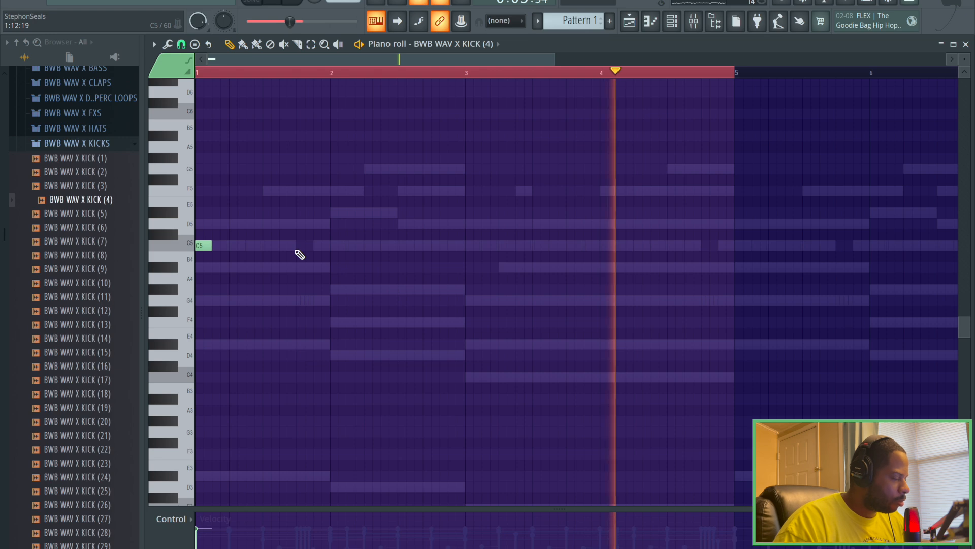
# Add C5 kick hits on step 13 of bar 1, step 7 of bar 2, and steps 1 and 7 of bar 3.
pyautogui.click(301, 246)
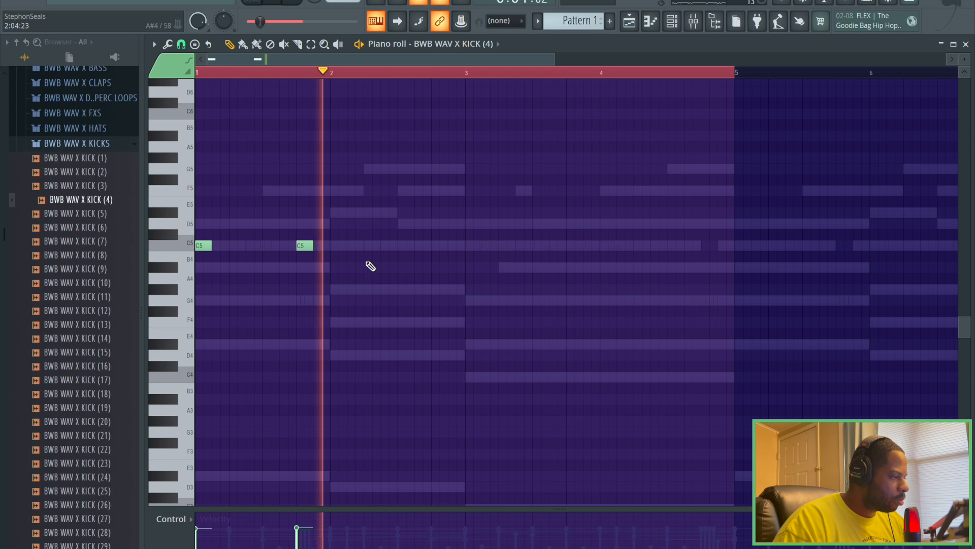
pyautogui.click(389, 245)
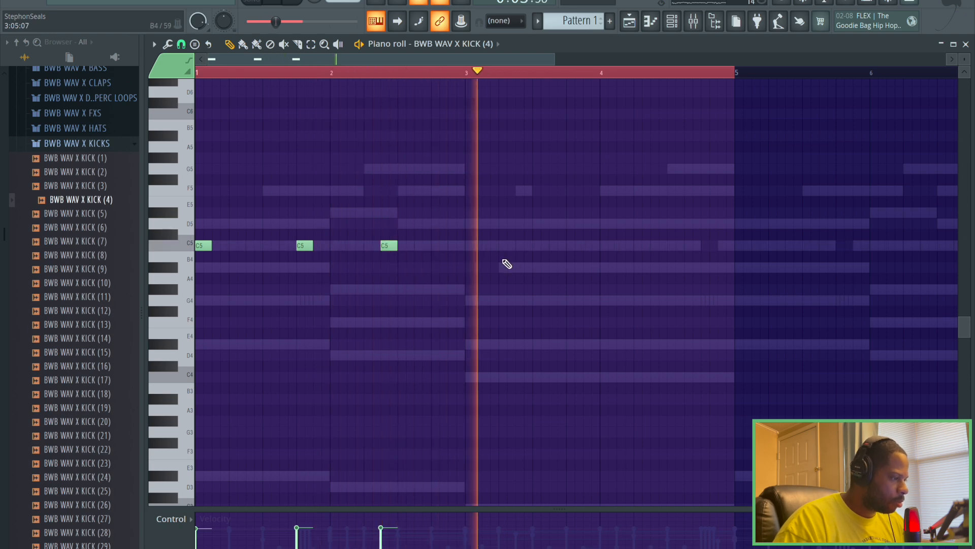
pyautogui.click(518, 247)
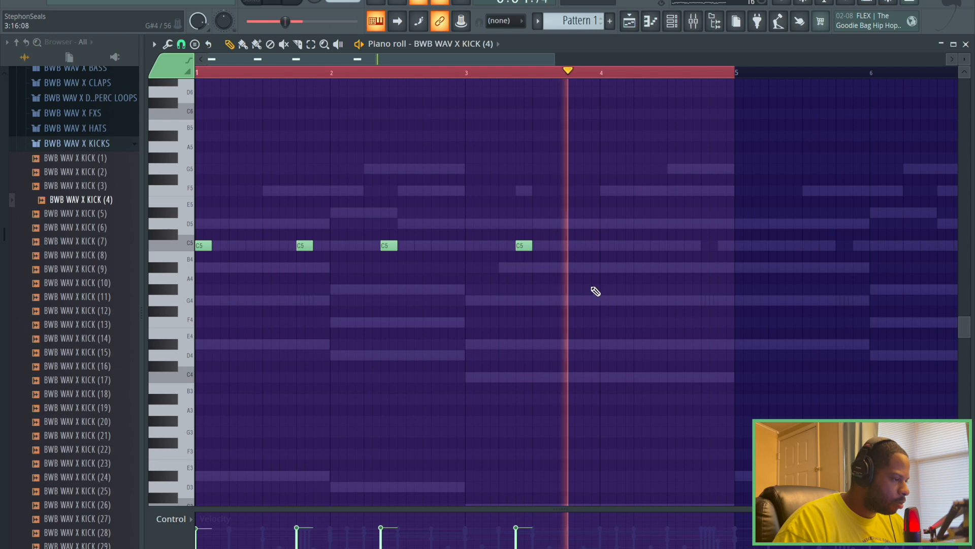
pyautogui.click(468, 246)
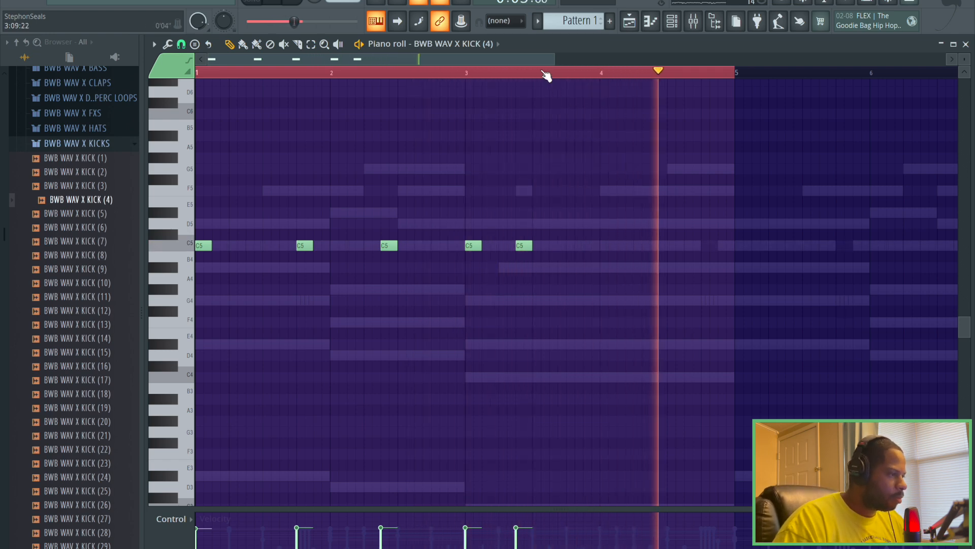
# Add C5 kick hits in bar 4 on steps 5, 7, 13 and 15.
pyautogui.scroll(-1, 544, 76)
pyautogui.click(559, 246)
pyautogui.moveTo(559, 246); pyautogui.dragTo(609, 253)
pyautogui.click(607, 246)
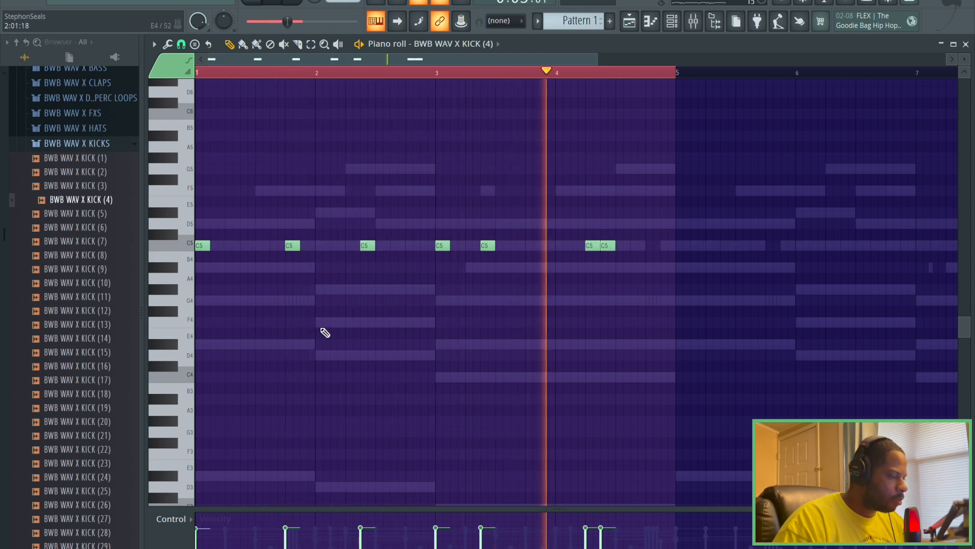
pyautogui.click(650, 246)
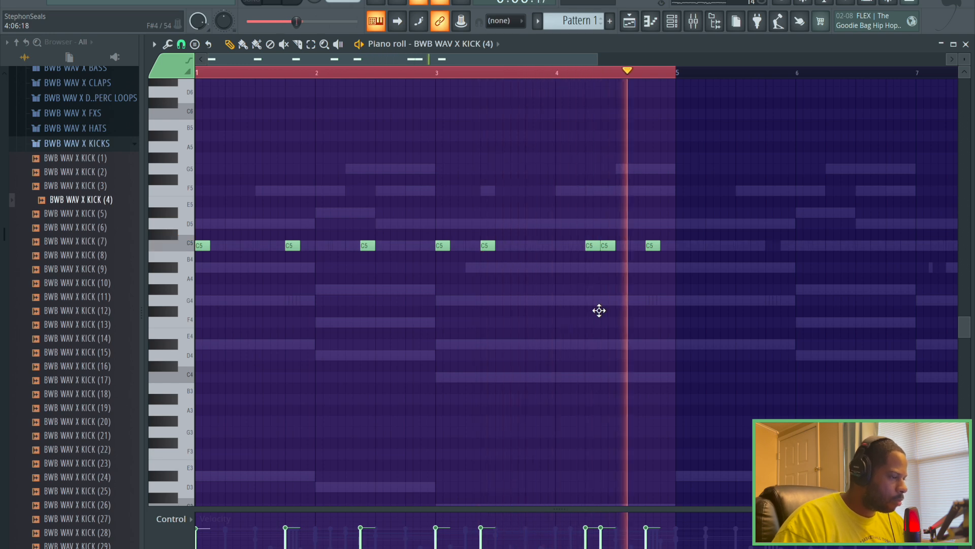
pyautogui.click(674, 247)
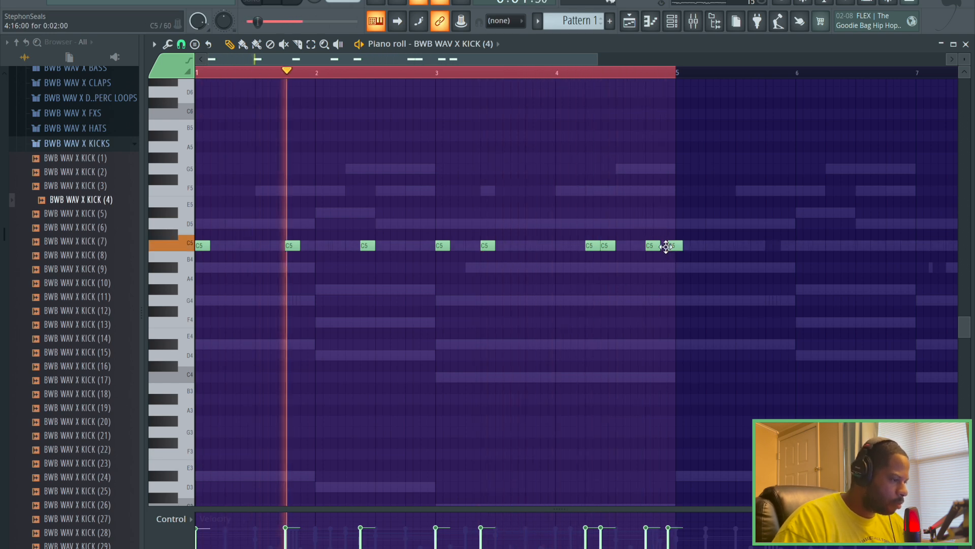
pyautogui.moveTo(674, 247); pyautogui.dragTo(666, 247)
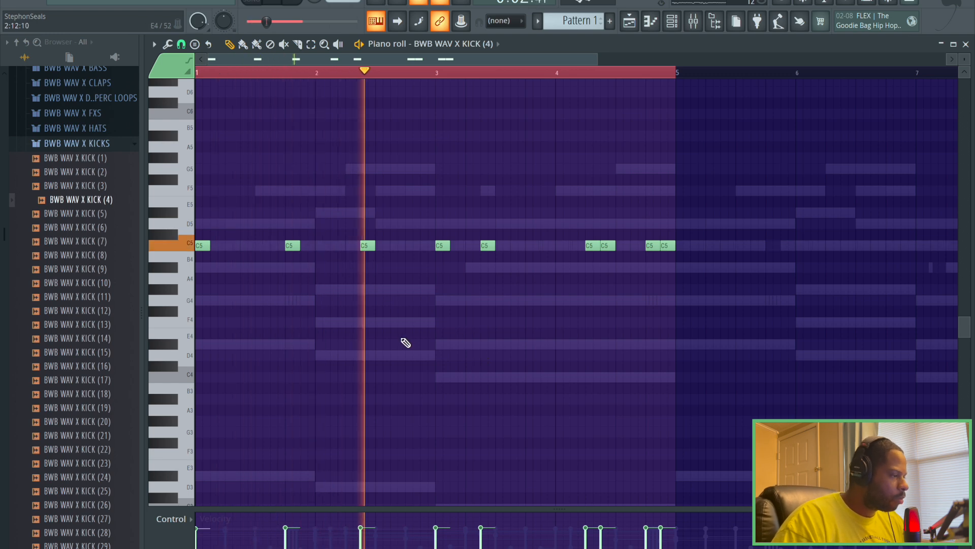
# Move the bar 2 kick hit to step 5 and delete the bar 4 hit on step 7.
pyautogui.moveTo(368, 249); pyautogui.dragTo(353, 245)
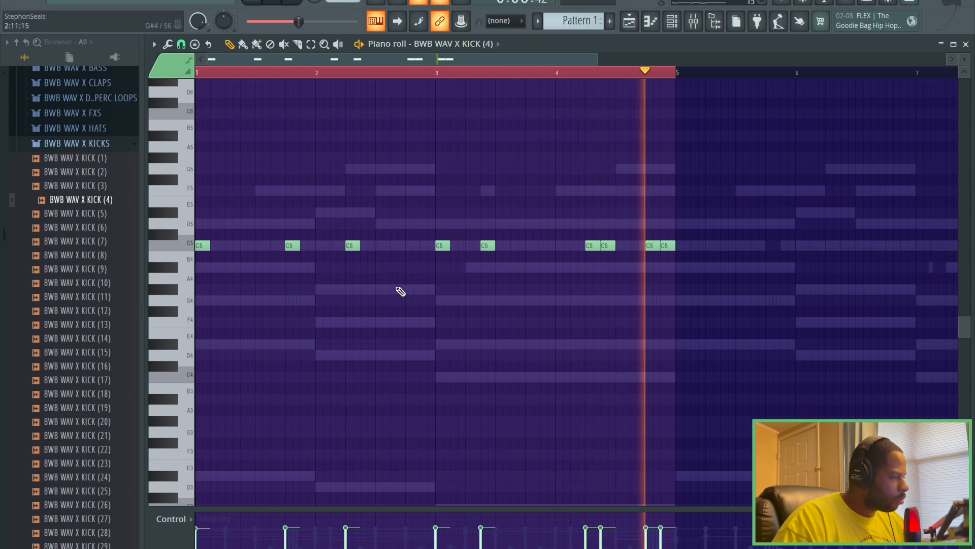
pyautogui.rightClick(605, 245)
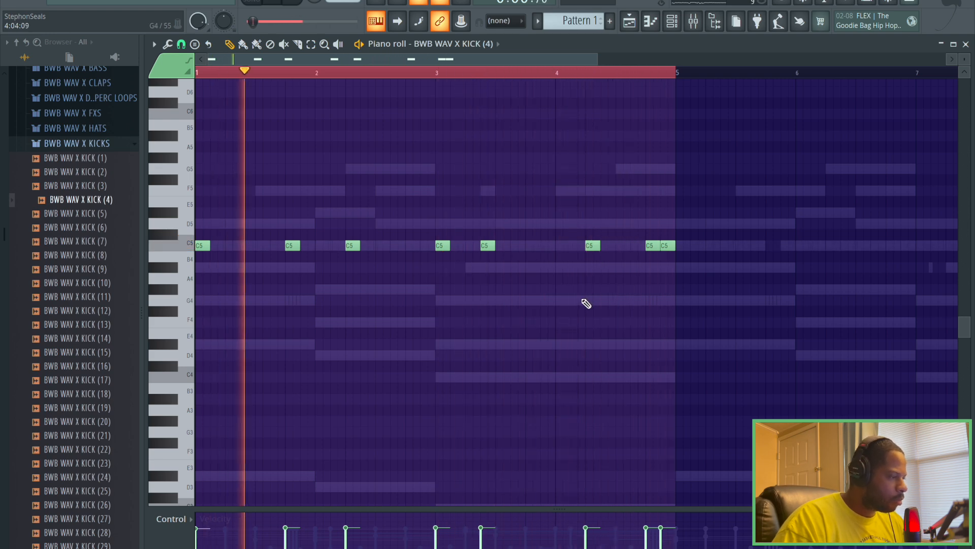
# Add C5 kick hits on steps 13 and 15 of bar 2 and repeat the four-bar kick pattern across bars 5 to 8.
pyautogui.scroll(2, 413, 74)
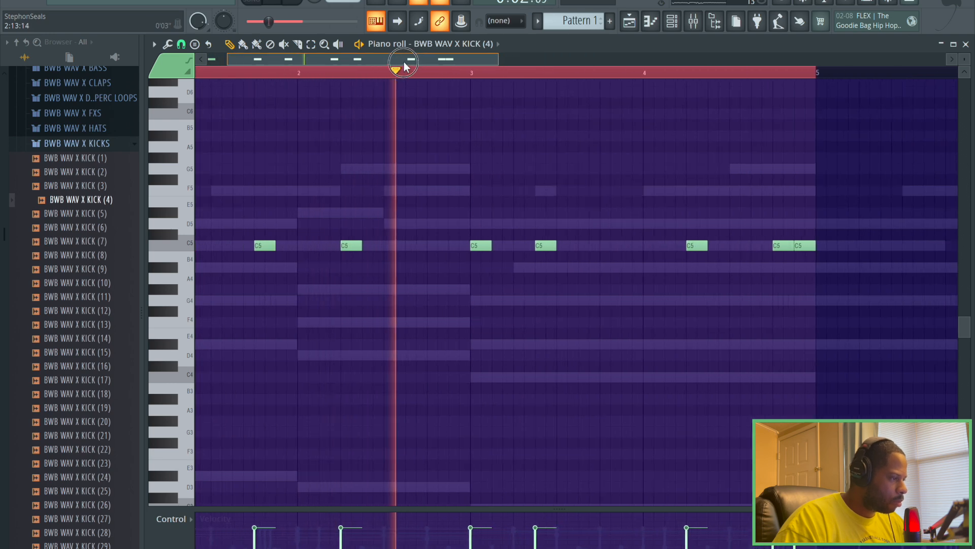
pyautogui.click(452, 245)
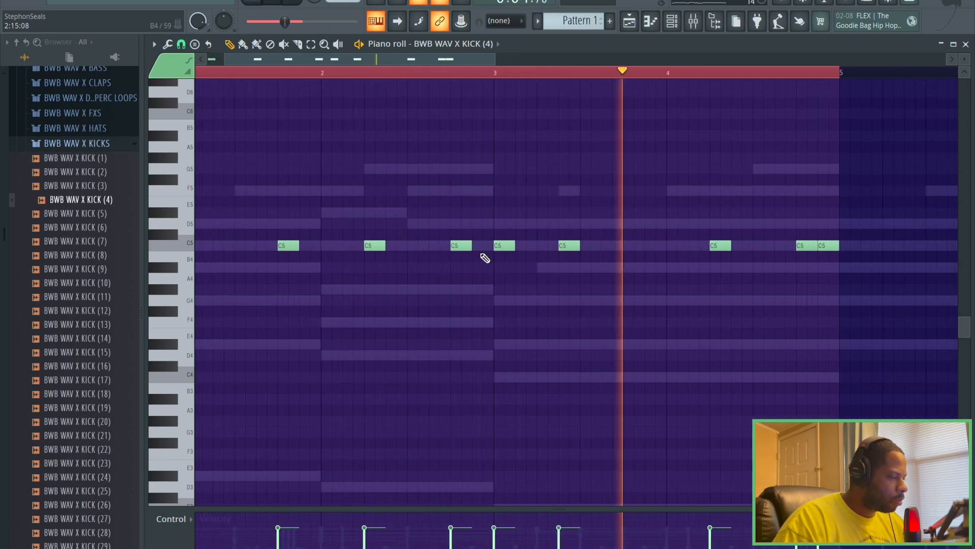
pyautogui.scroll(-4, 453, 91)
pyautogui.scroll(2, 486, 106)
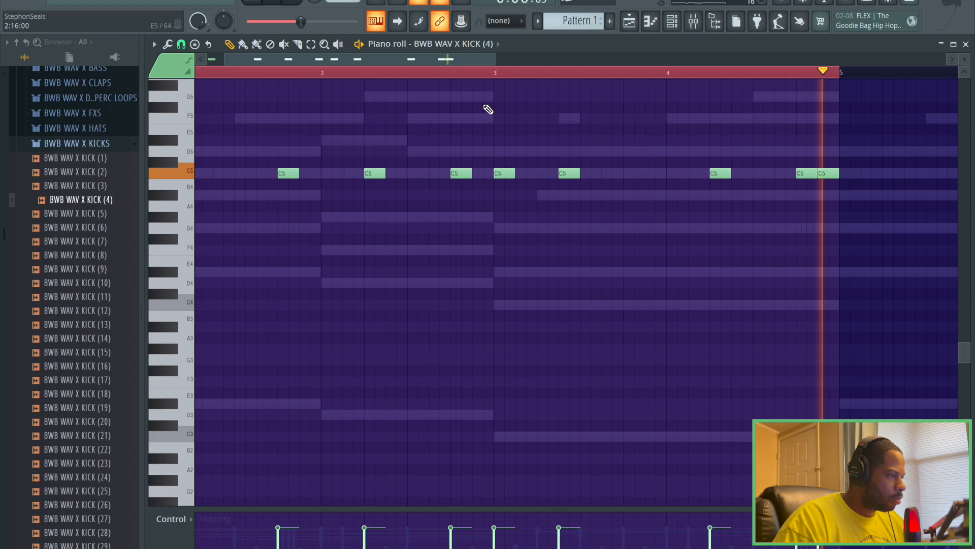
pyautogui.scroll(-3, 484, 73)
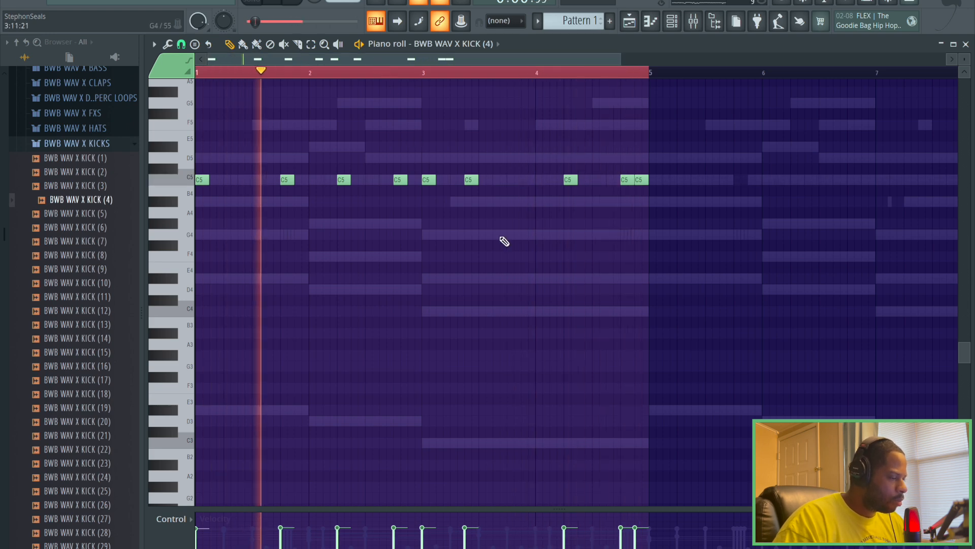
pyautogui.click(412, 181)
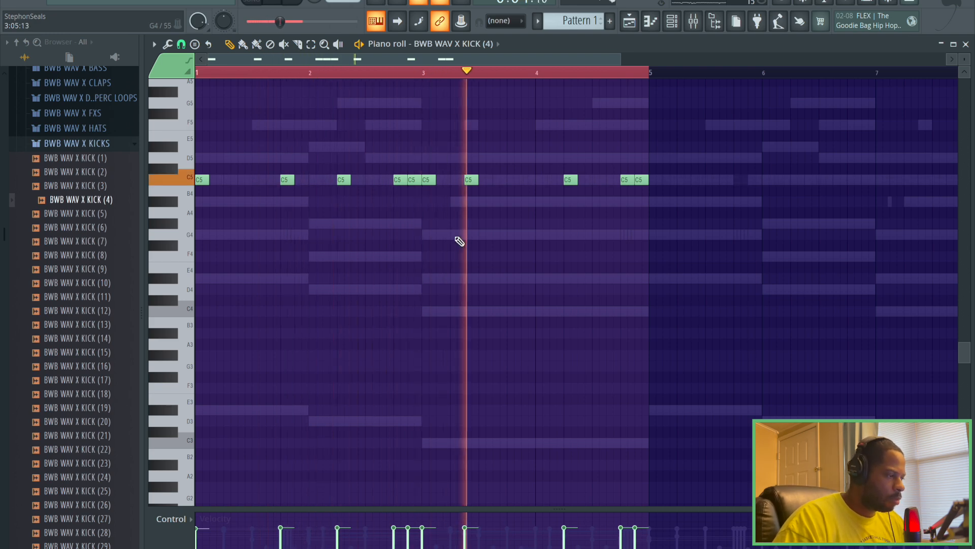
pyautogui.scroll(1, 459, 238)
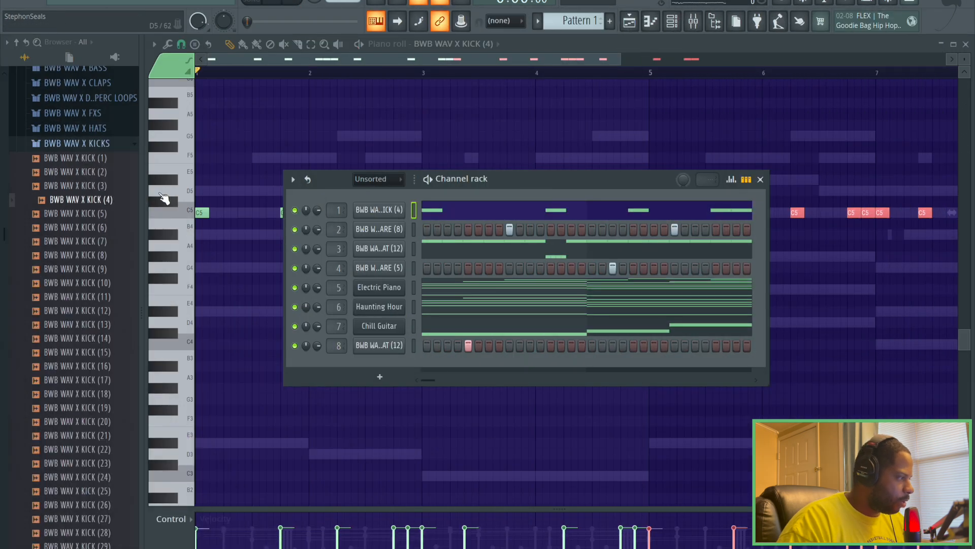
# Add BWB WAV X 808 (7) from the 808s folder as a new channel below the open hat.
pyautogui.click(104, 143)
pyautogui.scroll(3, 89, 234)
pyautogui.click(92, 167)
pyautogui.click(98, 180)
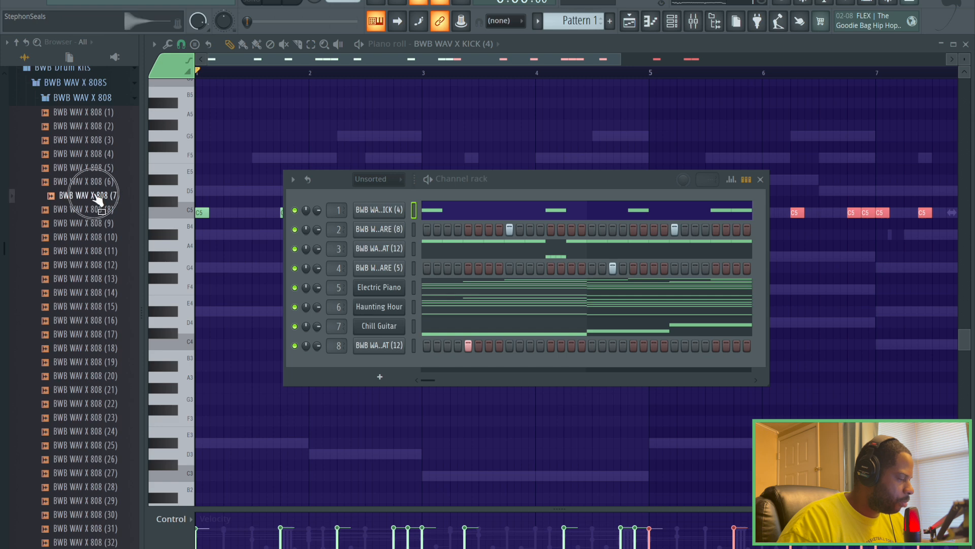
pyautogui.moveTo(378, 378); pyautogui.dragTo(377, 364)
# Enable Cut itself for the BWB WAV X 808 (7) channel.
pyautogui.rightClick(382, 365)
pyautogui.click(382, 365)
pyautogui.rightClick(382, 364)
pyautogui.click(435, 450)
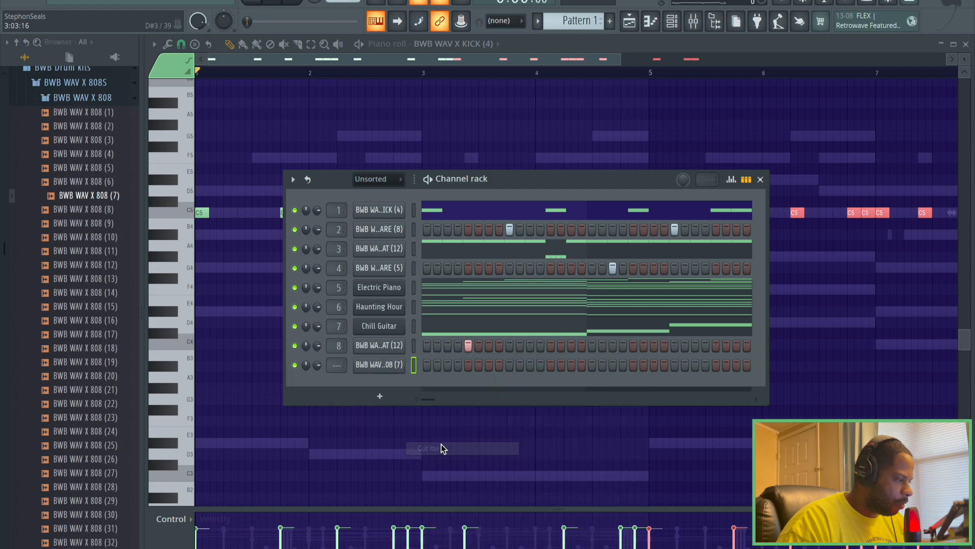
# Copy the kick channel's notes into the BWB WAV X 808 (7) channel and route it to mixer track 9.
pyautogui.rightClick(382, 211)
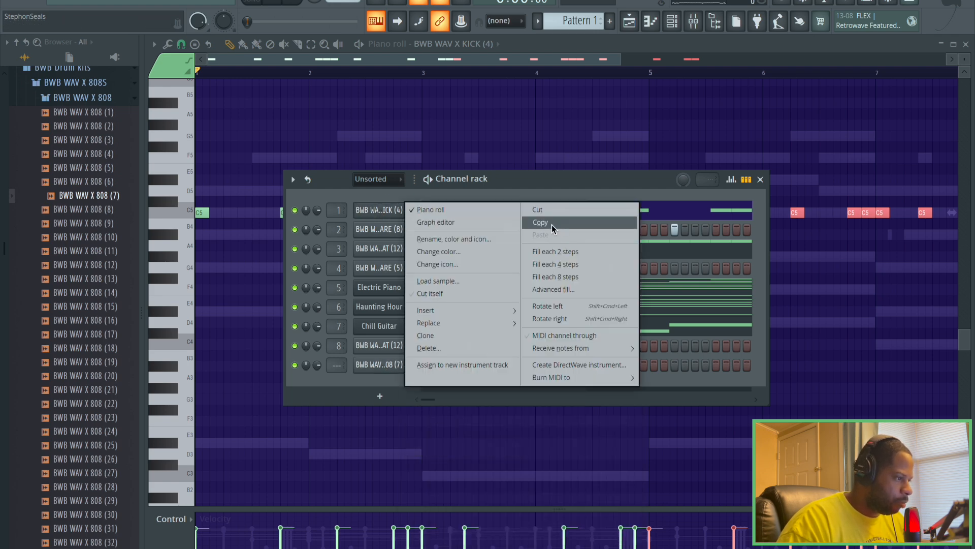
pyautogui.click(541, 222)
pyautogui.rightClick(390, 373)
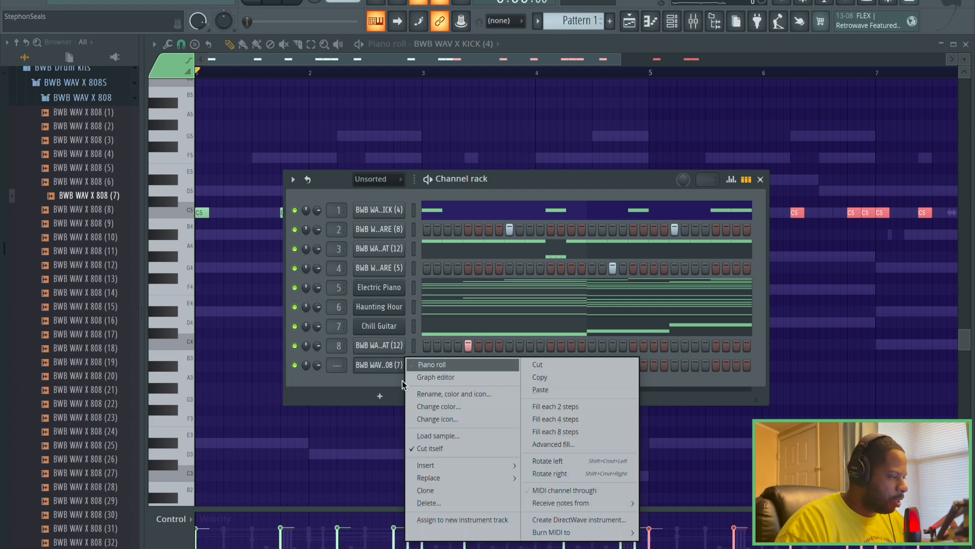
pyautogui.click(542, 390)
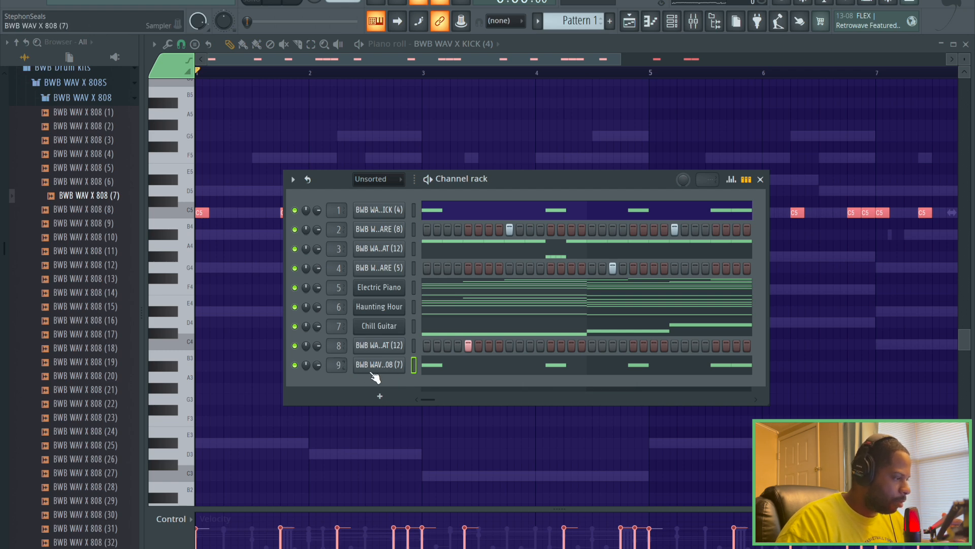
# Apply legato to all C5 notes in the 808's piano roll so each reaches the following one, and play the pattern.
pyautogui.rightClick(386, 370)
pyautogui.click(426, 365)
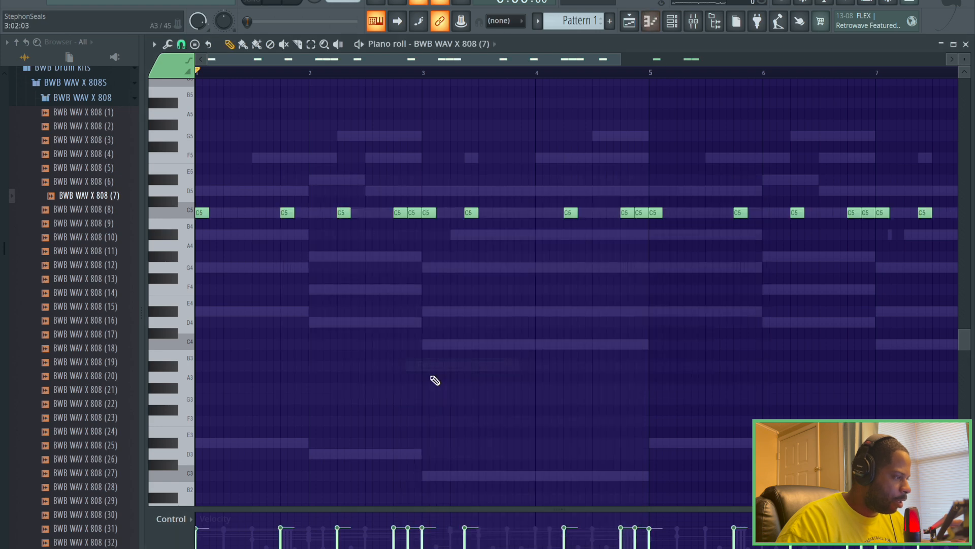
pyautogui.hotkey('ctrl', 'l')
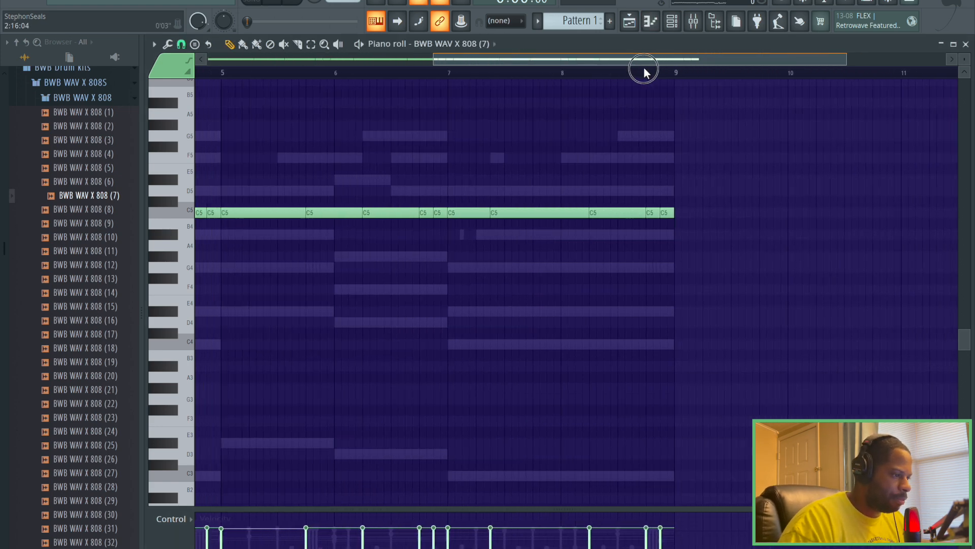
pyautogui.press('space')
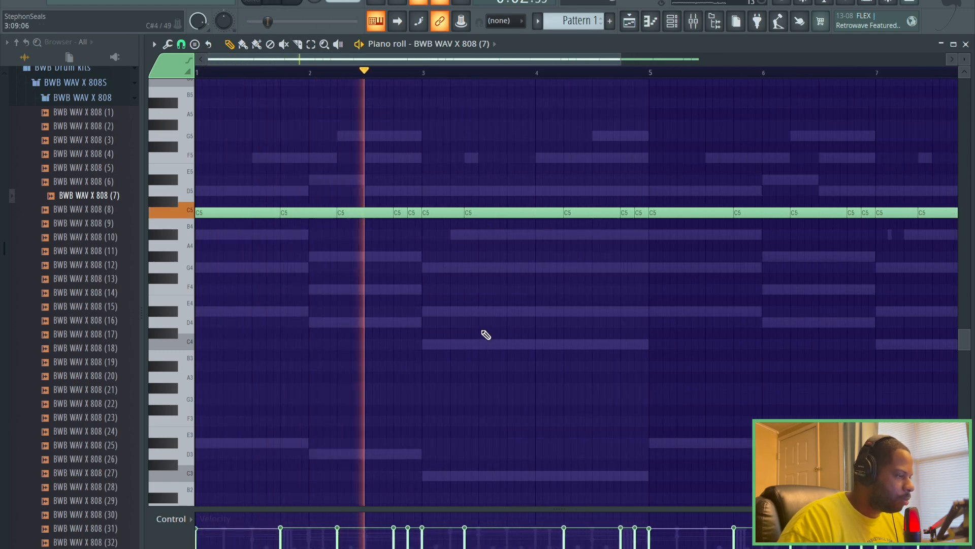
pyautogui.scroll(2, 483, 333)
pyautogui.scroll(-1, 491, 289)
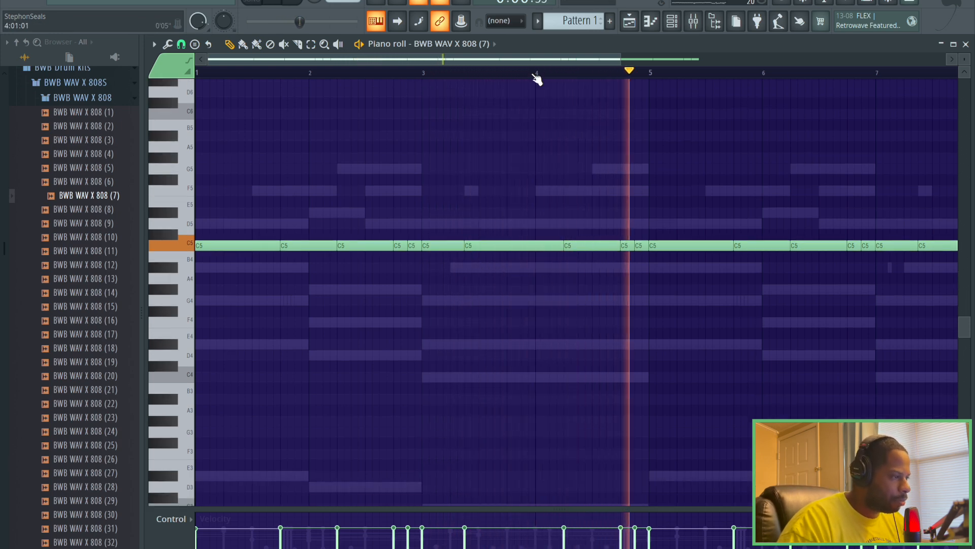
# Shape the BWB WAV X 808 (7) channel's volume envelope with hold at maximum and decay, sustain and release at zero.
pyautogui.scroll(-2, 527, 79)
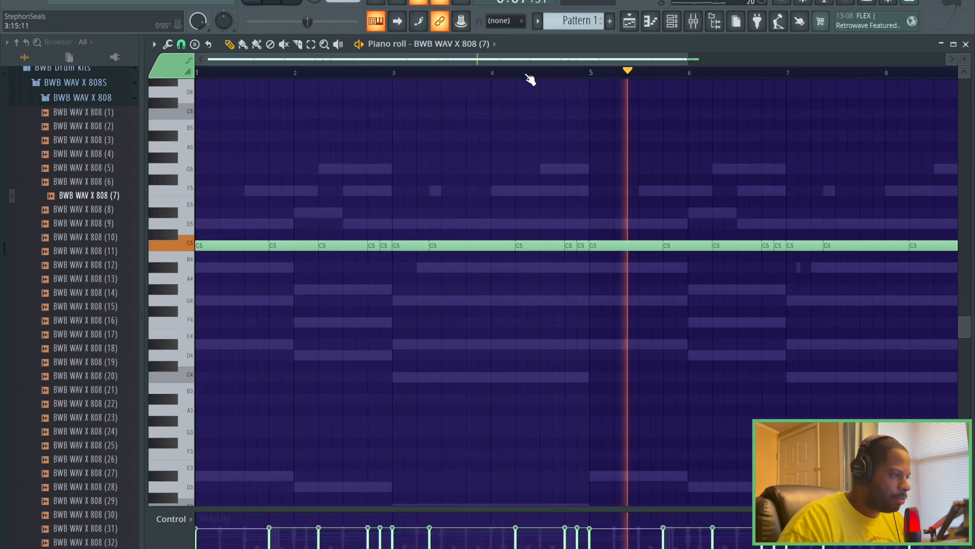
pyautogui.click(673, 24)
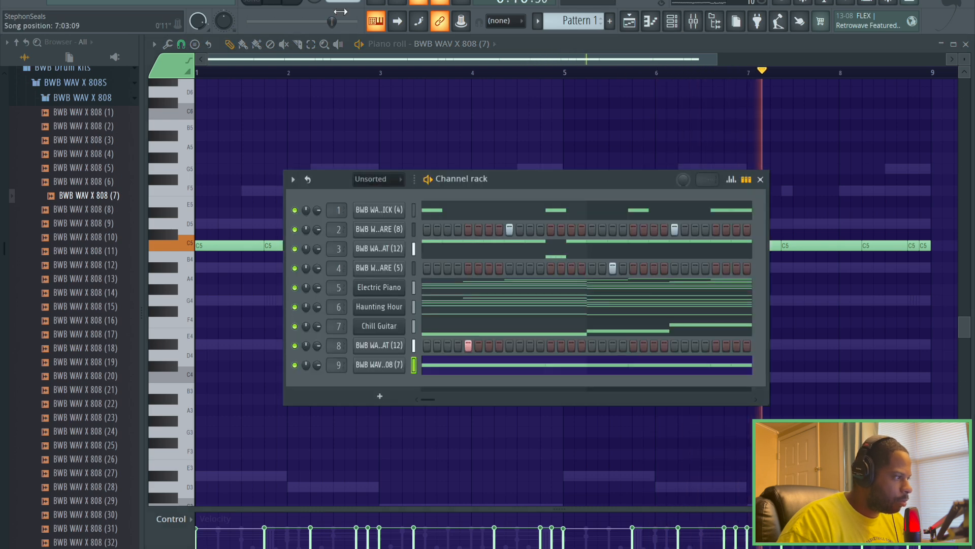
pyautogui.click(386, 369)
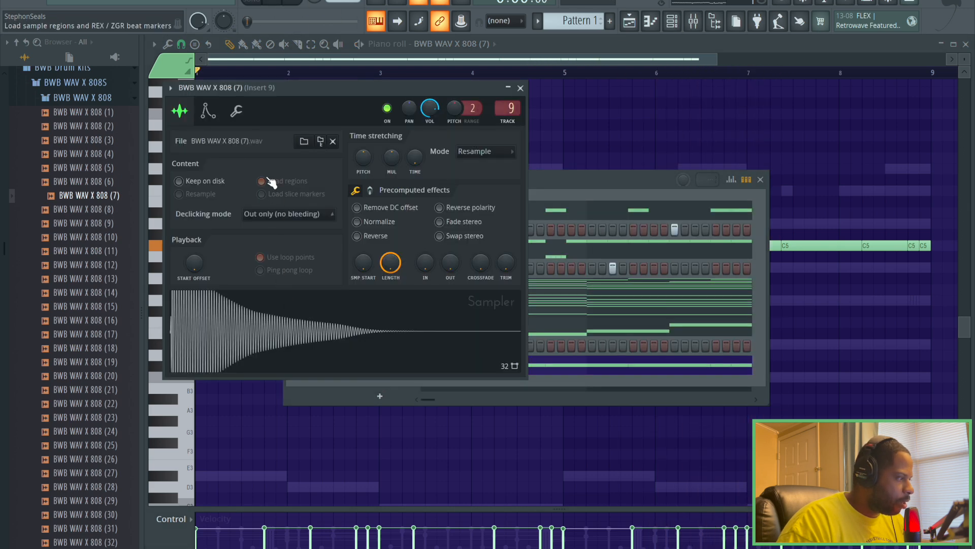
pyautogui.click(208, 112)
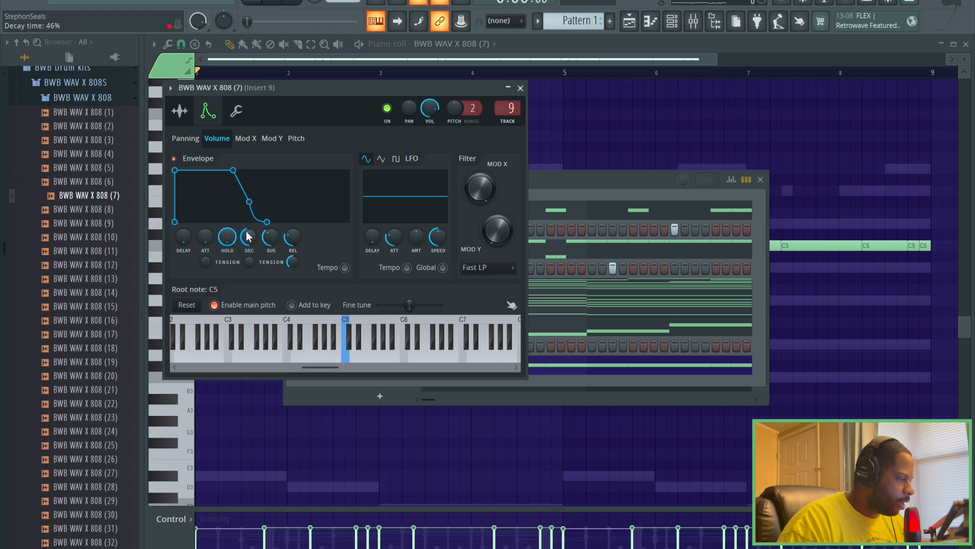
pyautogui.moveTo(275, 229); pyautogui.dragTo(275, 254)
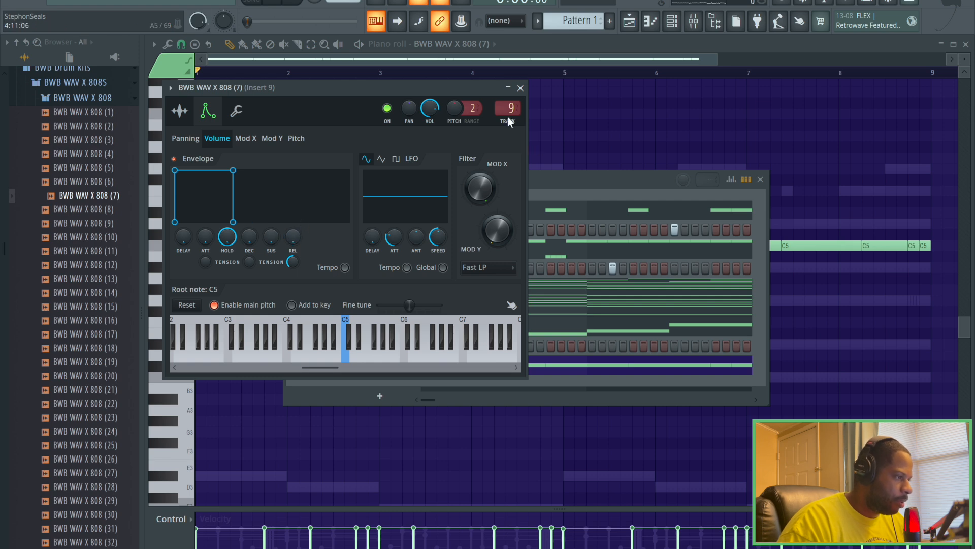
pyautogui.click(520, 88)
pyautogui.click(749, 181)
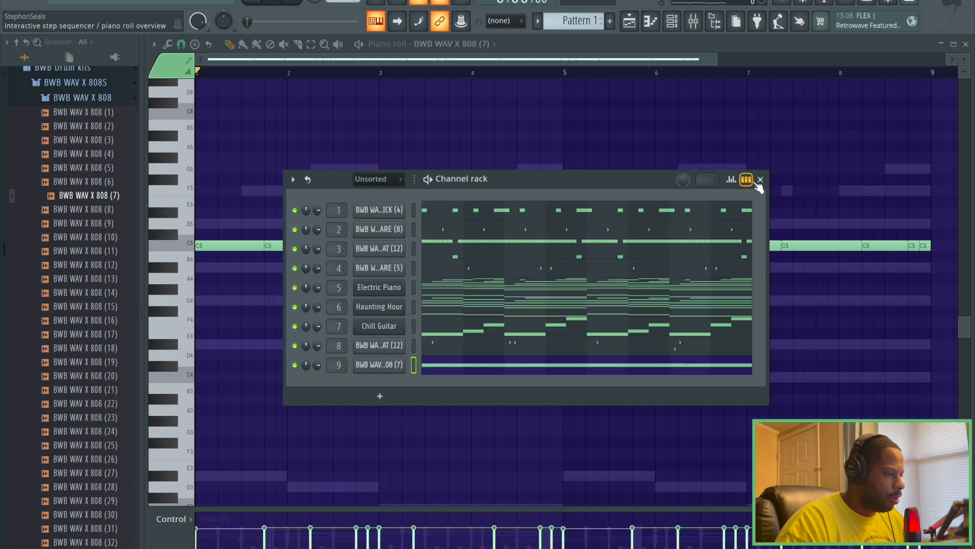
pyautogui.click(760, 179)
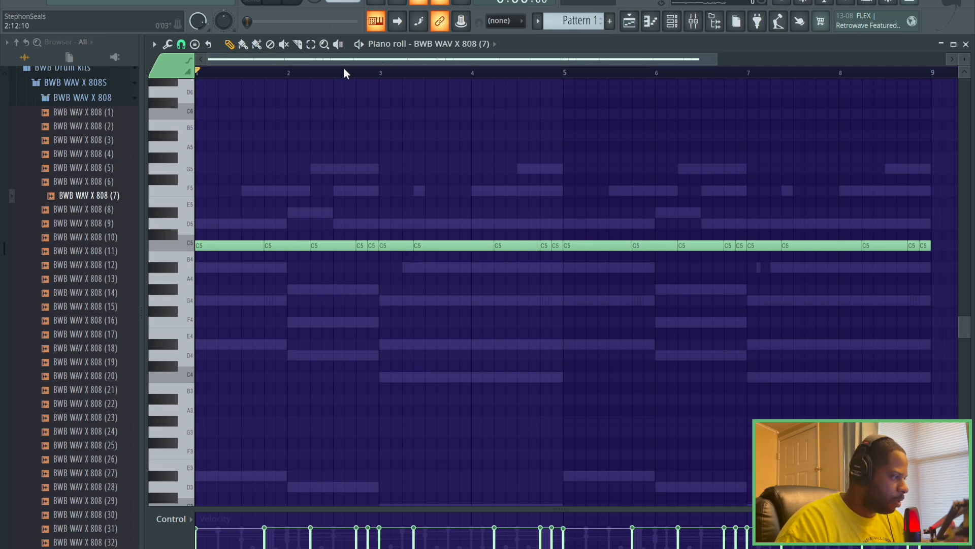
# Loop bars 1 to 4 in the 808's piano roll and clear the note selection.
pyautogui.scroll(4, 342, 77)
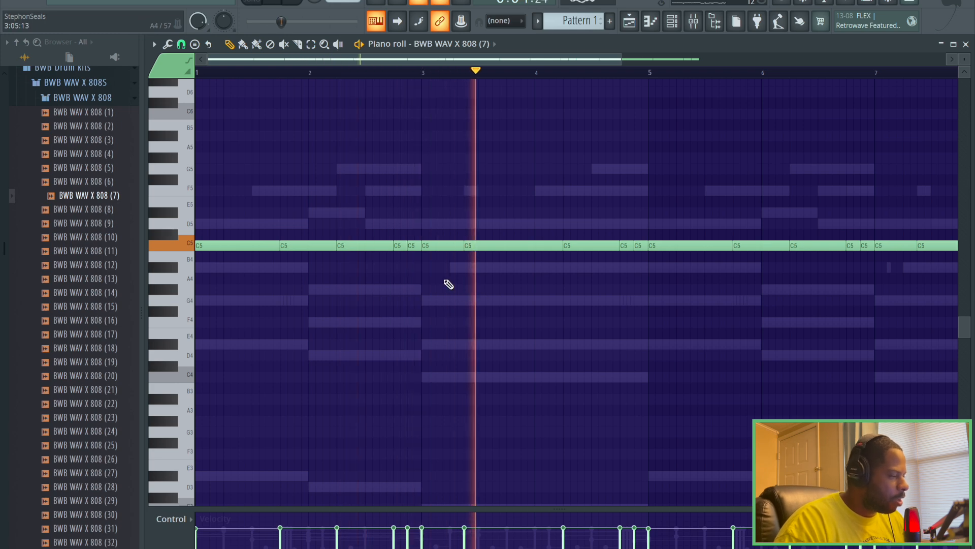
pyautogui.scroll(-2, 447, 286)
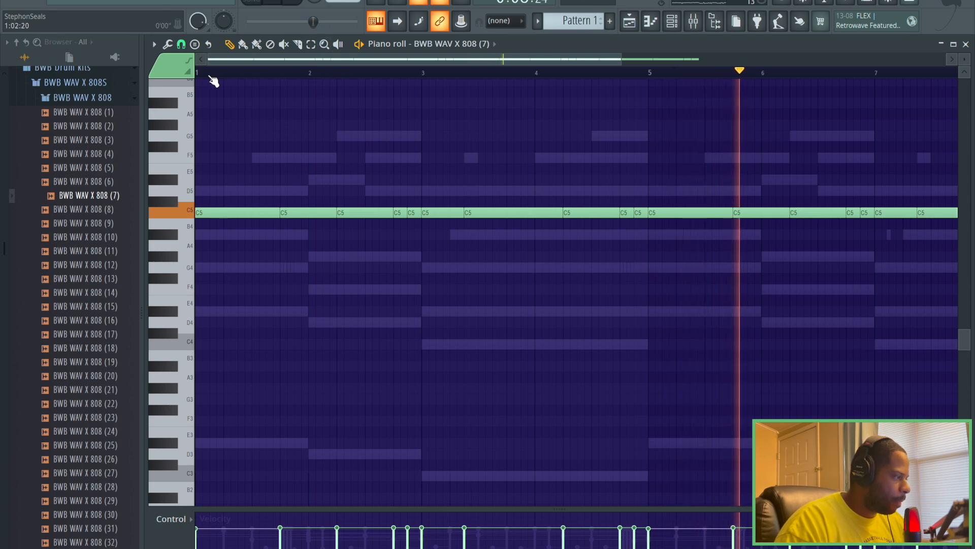
pyautogui.moveTo(200, 75); pyautogui.dragTo(653, 86)
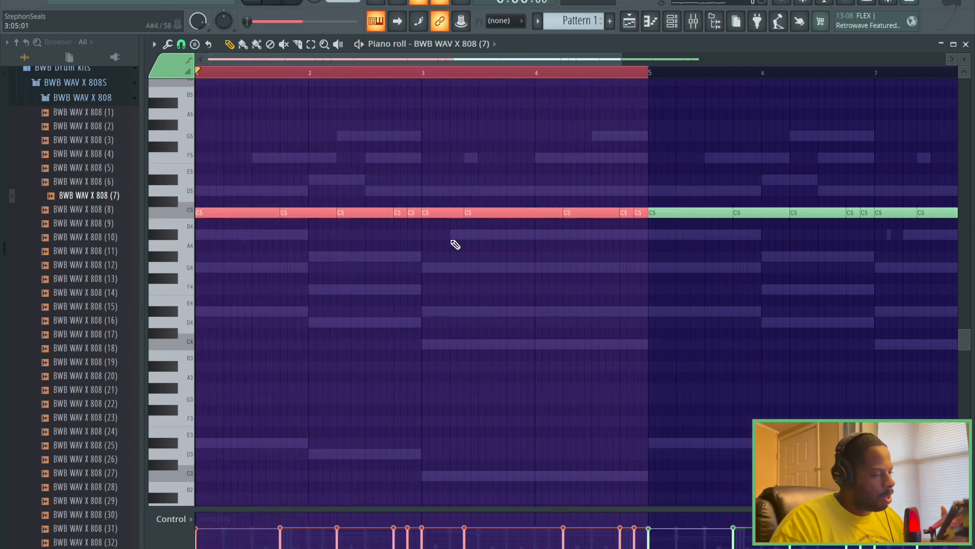
pyautogui.moveTo(400, 303); pyautogui.dragTo(357, 368)
pyautogui.click(359, 367)
pyautogui.rightClick(364, 372)
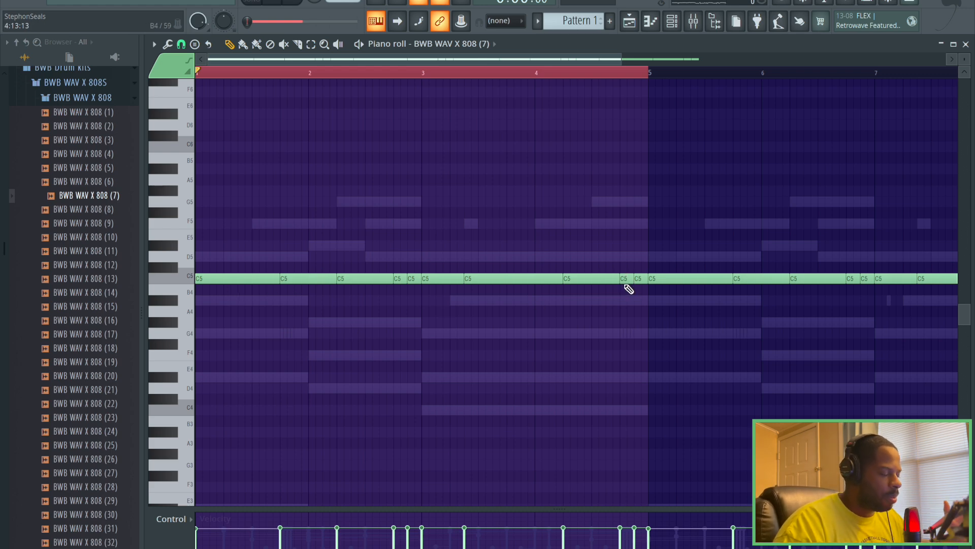
# Raise the 808 notes at 1:13 and 2:05 to G5 and the note at 4:05 to F5.
pyautogui.scroll(-3, 418, 301)
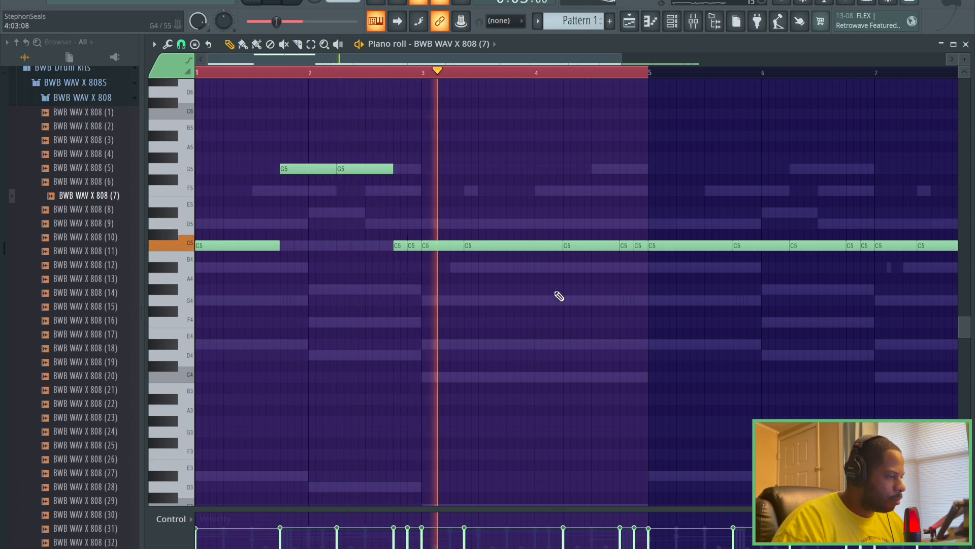
pyautogui.moveTo(571, 246); pyautogui.dragTo(563, 208)
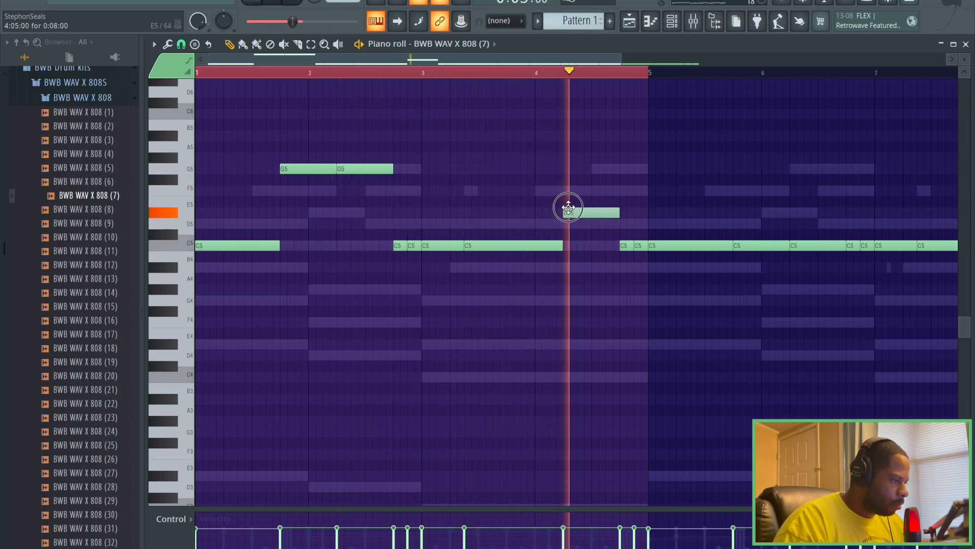
pyautogui.moveTo(586, 208); pyautogui.dragTo(584, 189)
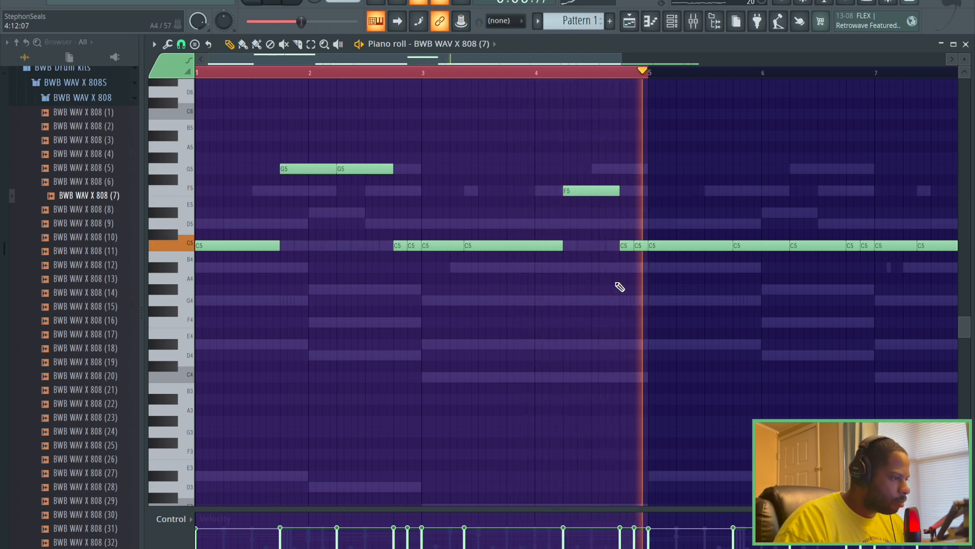
# Loop bars 5 to 8 and raise the 808 note at 5:13 to F5 and the last two notes of bar 6 to D5.
pyautogui.moveTo(648, 71); pyautogui.dragTo(863, 75)
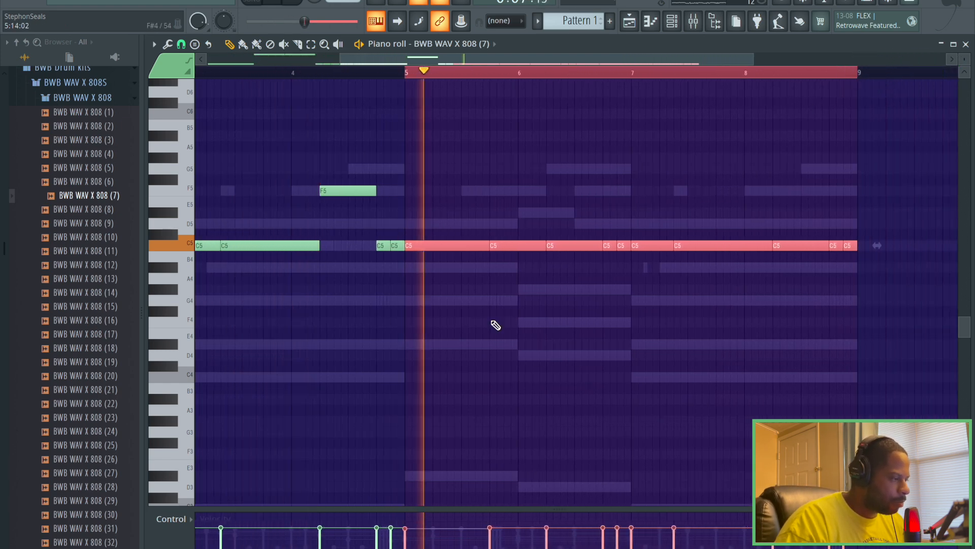
pyautogui.click(466, 331)
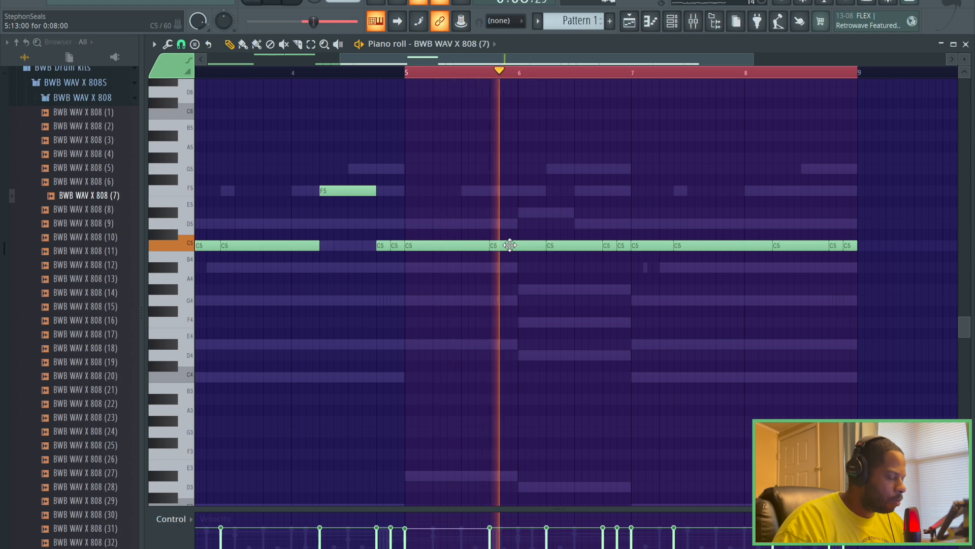
pyautogui.moveTo(509, 243); pyautogui.dragTo(508, 189)
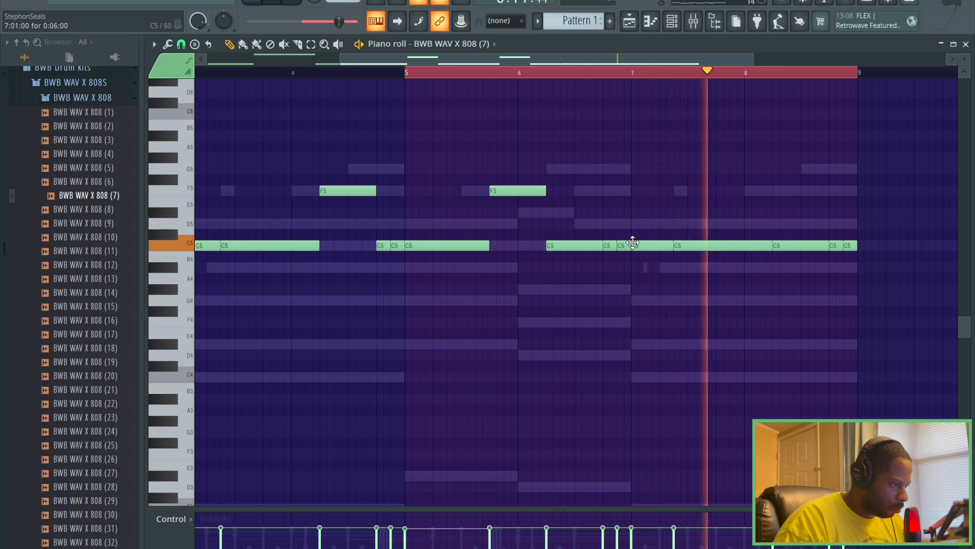
pyautogui.moveTo(608, 245); pyautogui.dragTo(622, 224)
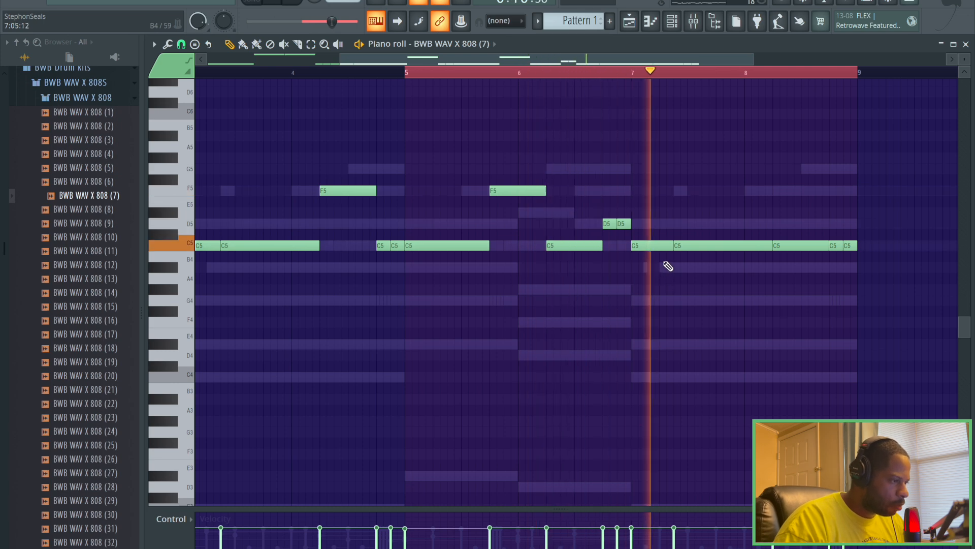
# Raise the 808 note at 8:05 to D5 and the short note at 8:13 to F5.
pyautogui.moveTo(777, 245); pyautogui.dragTo(777, 223)
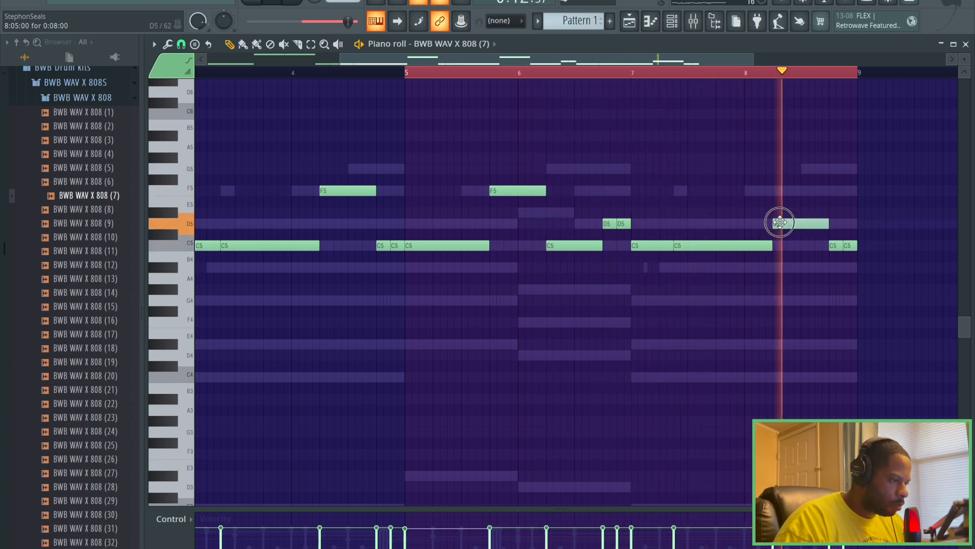
pyautogui.rightClick(830, 245)
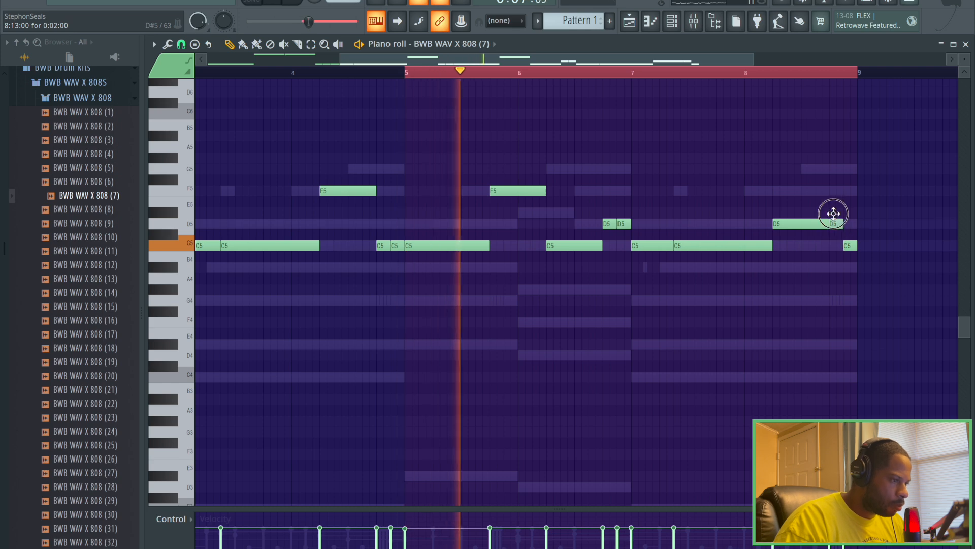
pyautogui.click(832, 190)
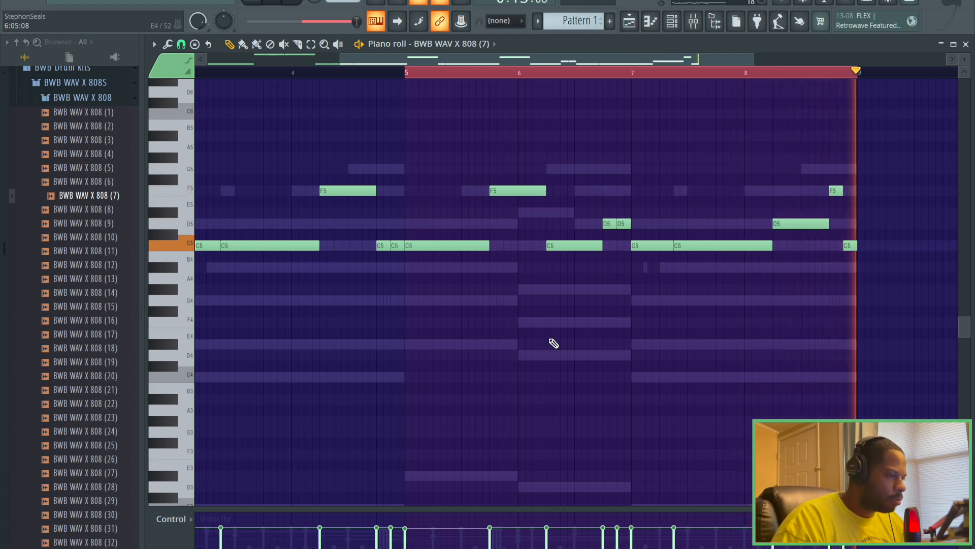
# Clear the time selection and play the whole eight-bar 808 pattern from the start.
pyautogui.moveTo(409, 78); pyautogui.dragTo(855, 76)
pyautogui.moveTo(666, 62); pyautogui.dragTo(412, 64)
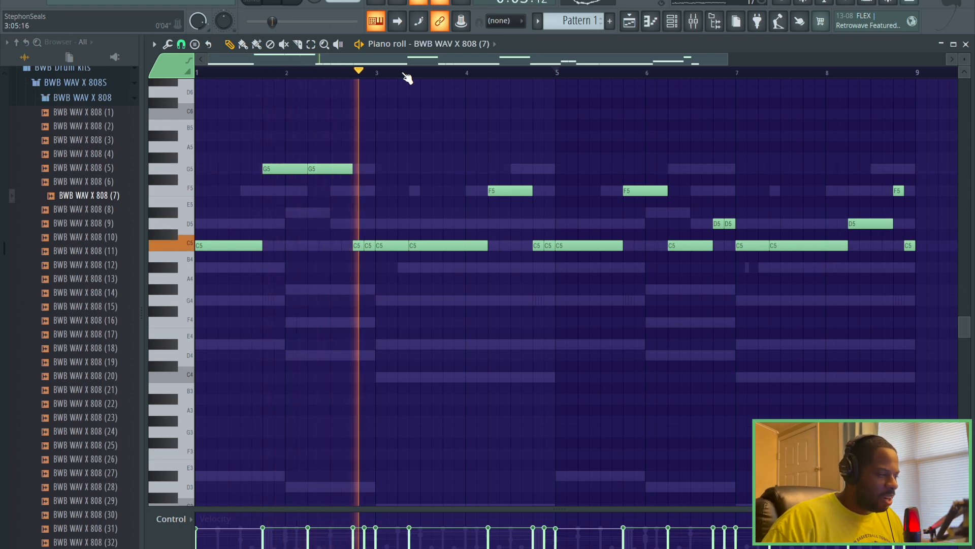
pyautogui.click(300, 6)
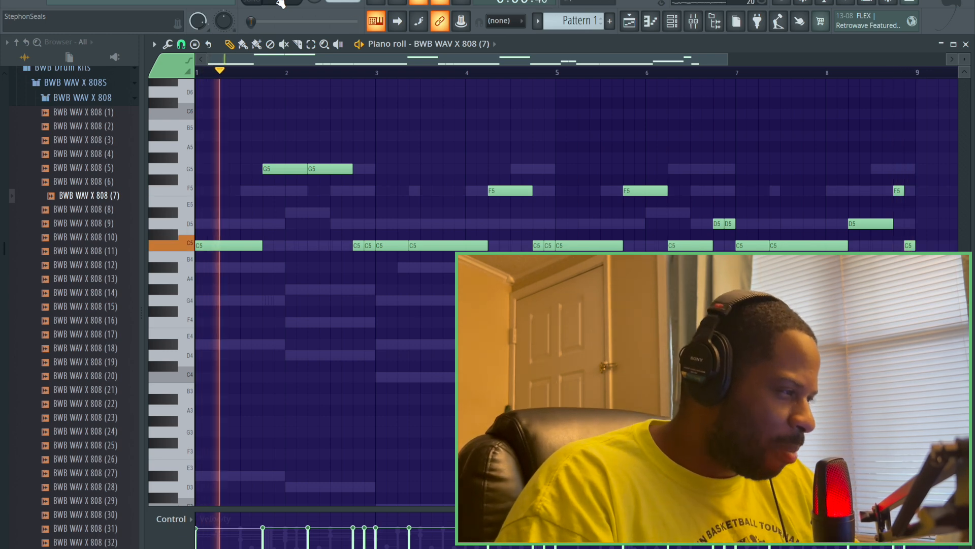
pyautogui.click(299, 3)
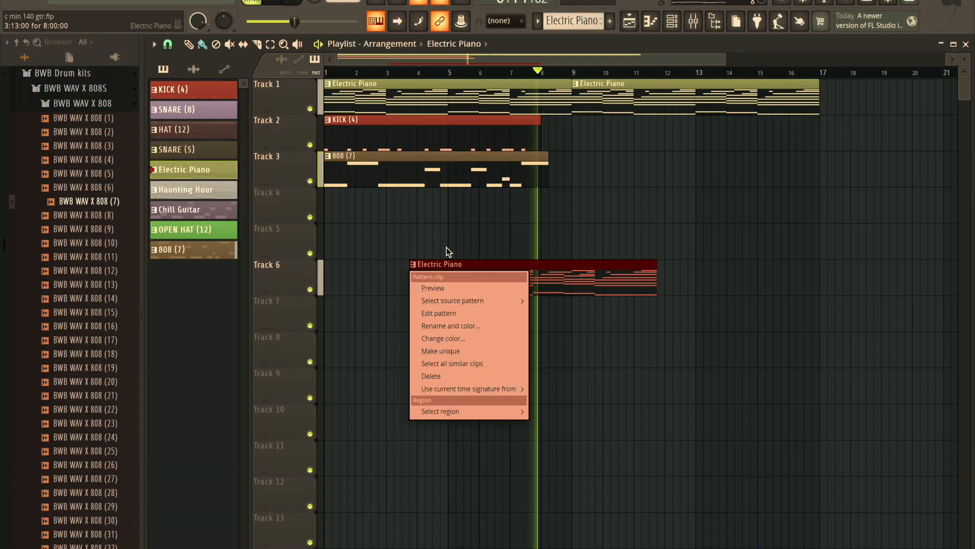
# Delete the stray Electric Piano clip from playlist track 6 and place a full-length KICK (4) clip at bar 9 on track 2.
pyautogui.click(446, 248)
pyautogui.rightClick(501, 289)
pyautogui.click(413, 144)
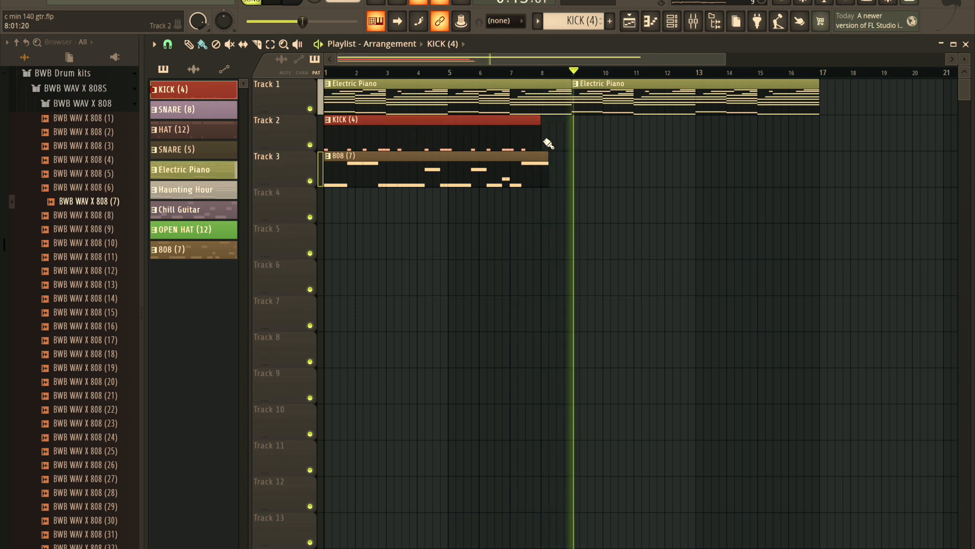
pyautogui.click(575, 137)
pyautogui.rightClick(631, 140)
pyautogui.click(181, 105)
pyautogui.click(180, 93)
pyautogui.click(573, 138)
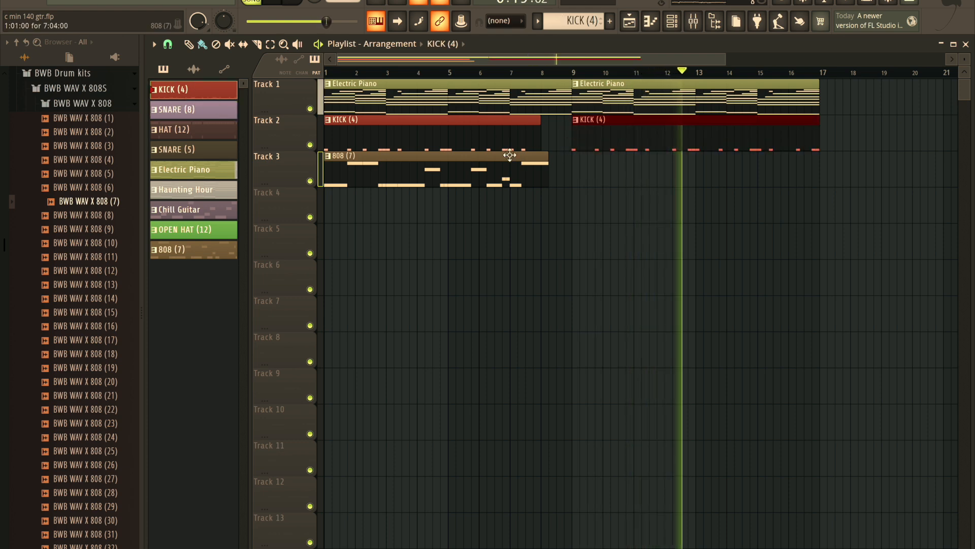
# Place a full-length 808 (7) clip at bar 9 on playlist track 3.
pyautogui.click(180, 249)
pyautogui.click(574, 170)
pyautogui.moveTo(622, 178); pyautogui.dragTo(630, 177)
# Place the SNARE (8) pattern on track 4 and the HAT (12) pattern on track 5, both starting at bar 9.
pyautogui.click(183, 109)
pyautogui.click(573, 213)
pyautogui.click(181, 130)
pyautogui.click(577, 247)
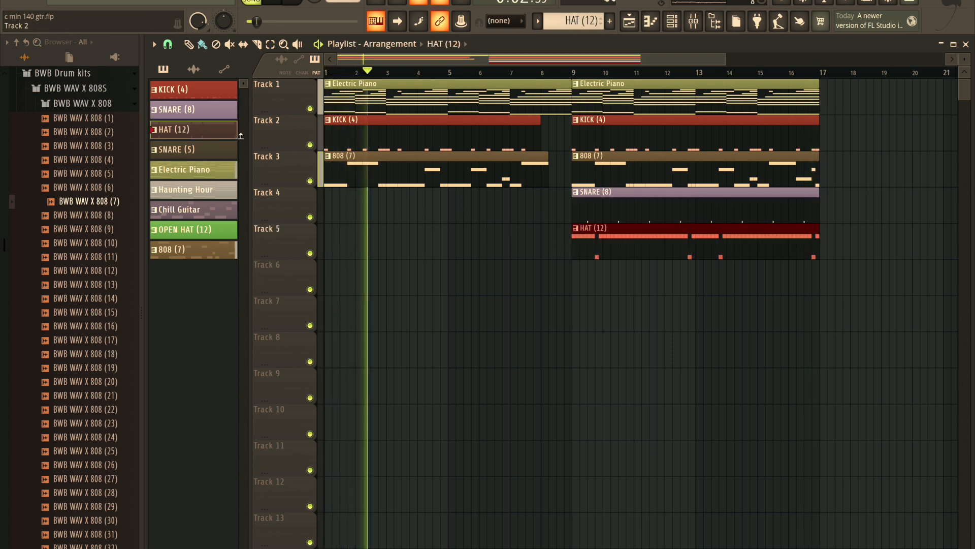
# Place the SNARE (5) pattern on track 6 and the Haunting Hour pattern on track 7, both starting at bar 9.
pyautogui.click(183, 149)
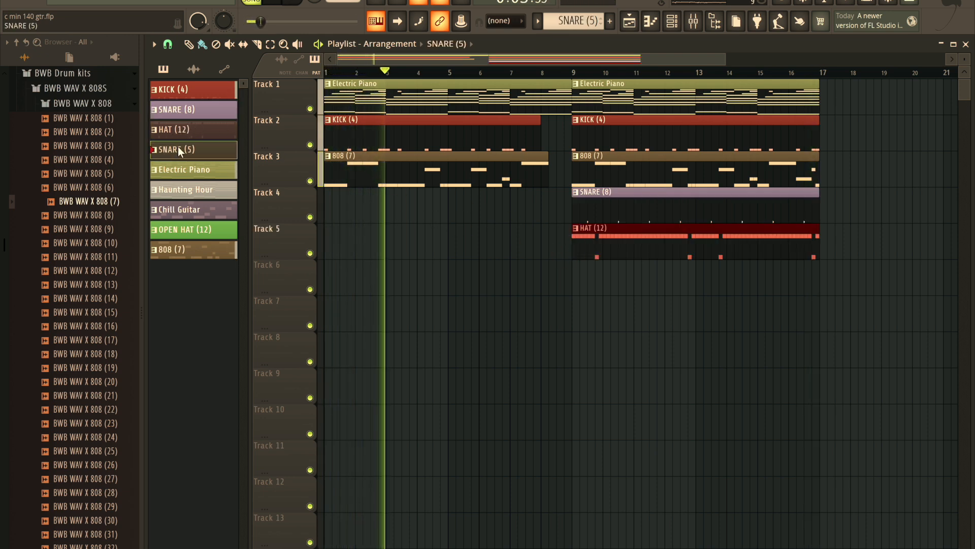
pyautogui.click(574, 286)
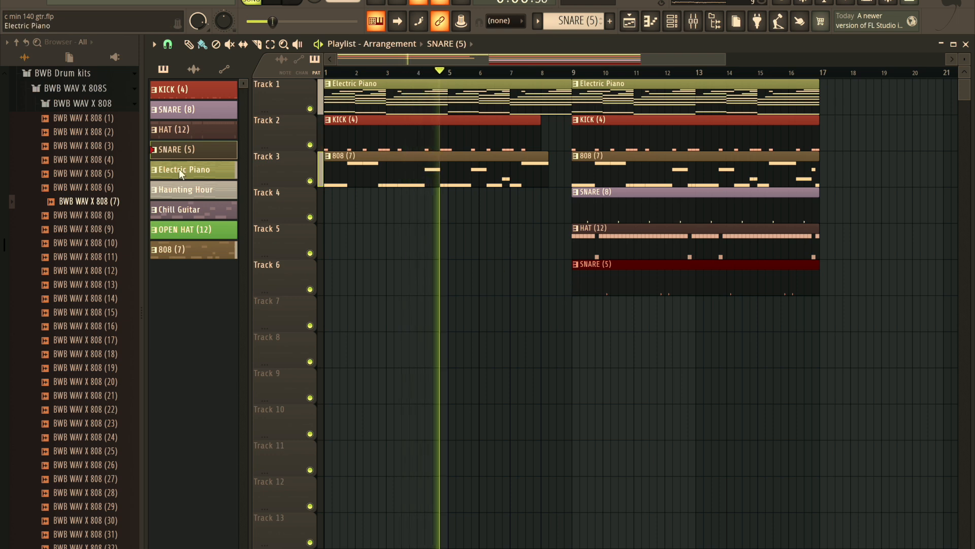
pyautogui.click(183, 189)
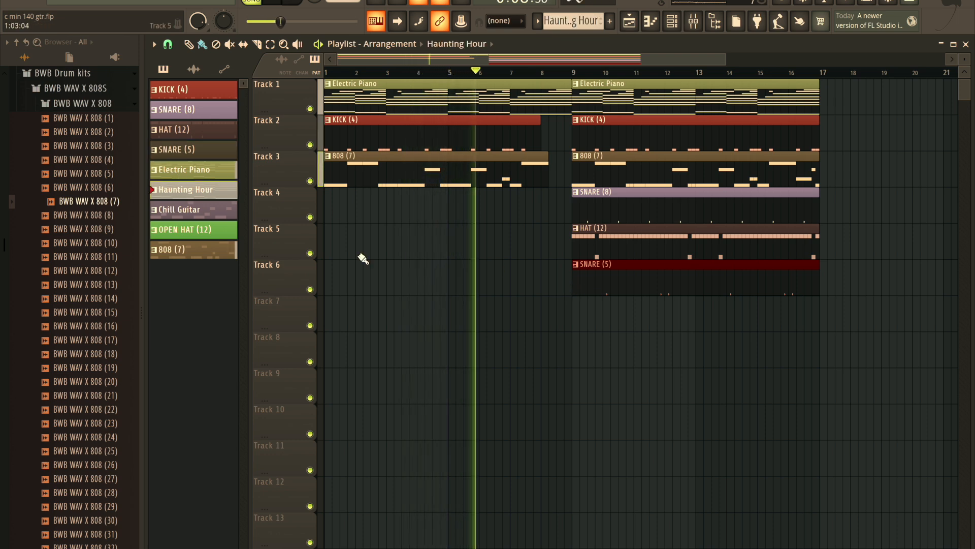
pyautogui.click(578, 321)
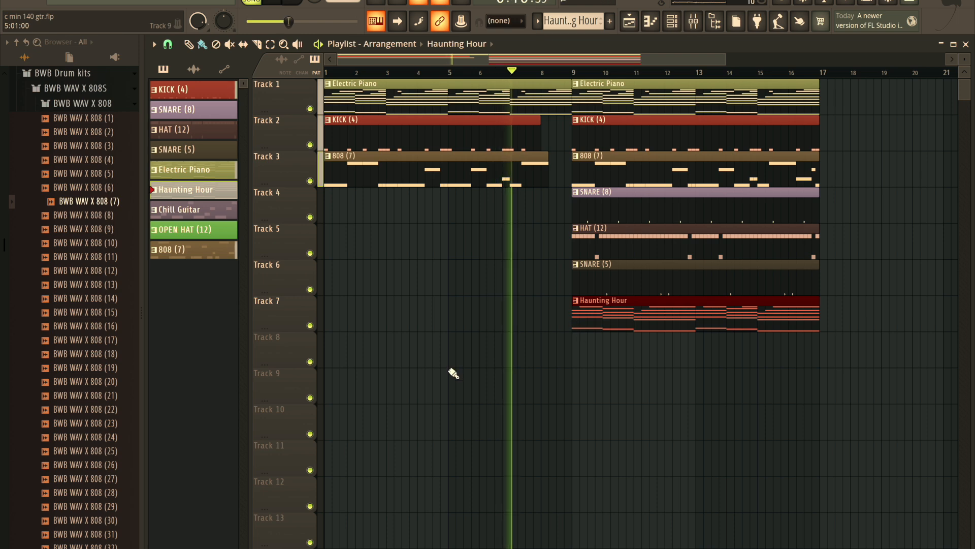
# Place the Chill Guitar pattern on track 8 and the OPEN HAT (12) pattern on track 9, both starting at bar 9.
pyautogui.click(170, 210)
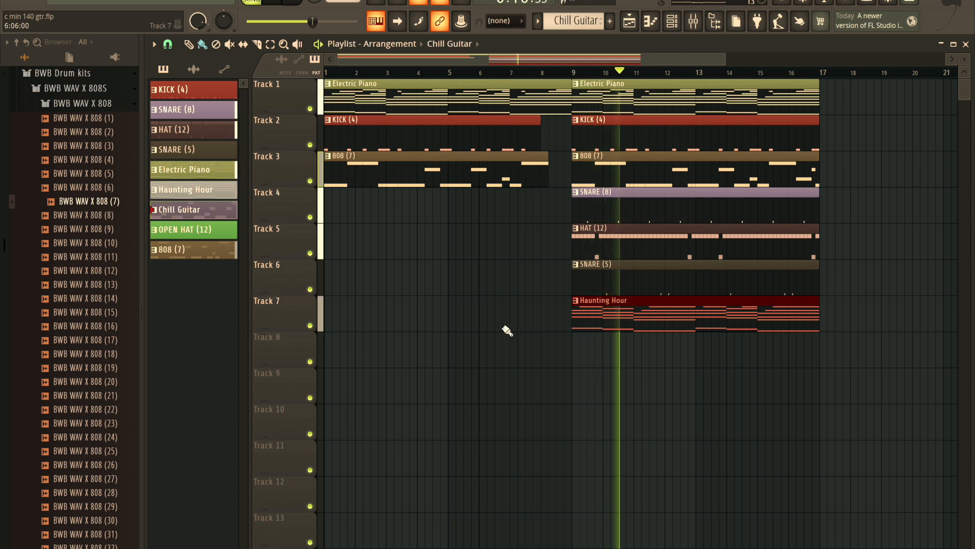
pyautogui.click(578, 353)
pyautogui.click(182, 235)
pyautogui.click(580, 401)
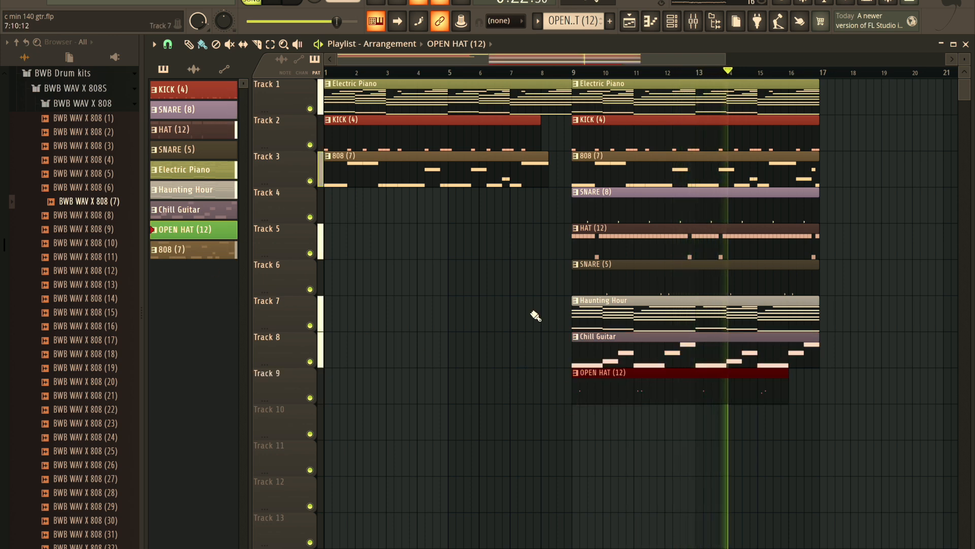
pyautogui.scroll(-4, 517, 77)
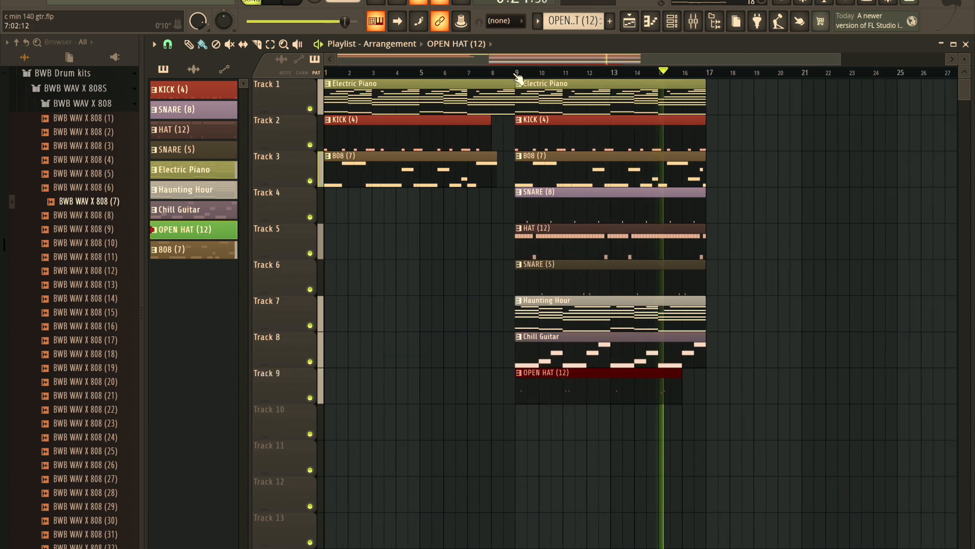
pyautogui.moveTo(504, 63); pyautogui.dragTo(556, 60)
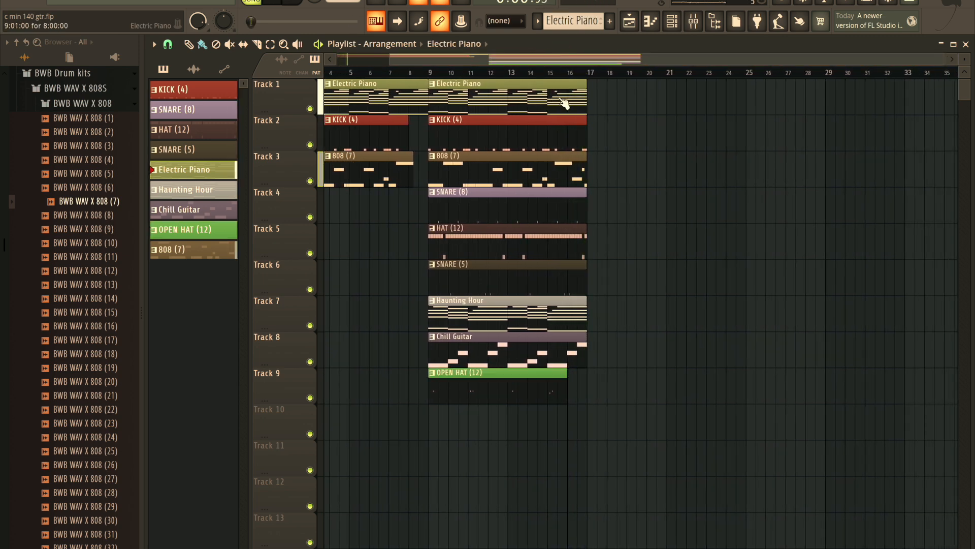
# Repeat the Electric Piano, KICK (4) and 808 (7) patterns at bar 17 on playlist tracks 1 to 3.
pyautogui.click(589, 100)
pyautogui.click(564, 128)
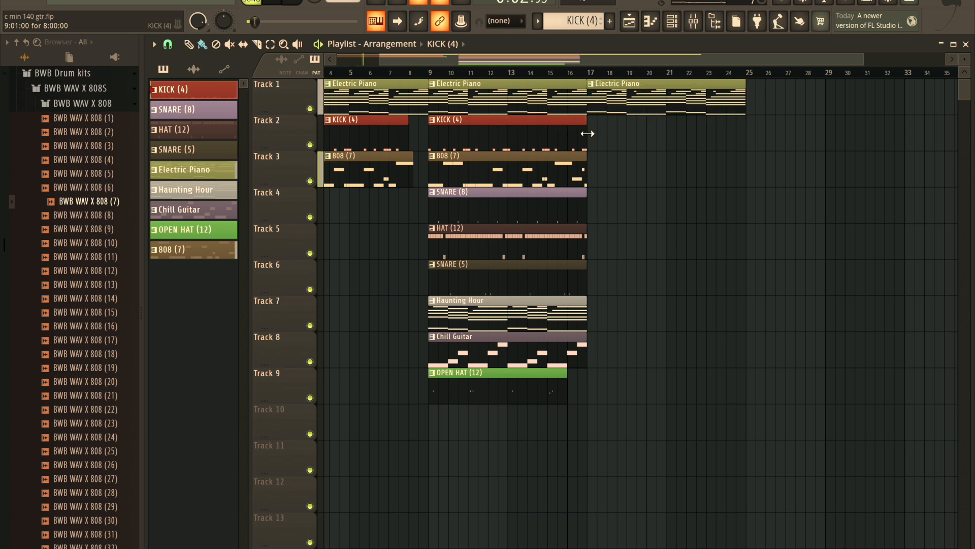
pyautogui.click(595, 138)
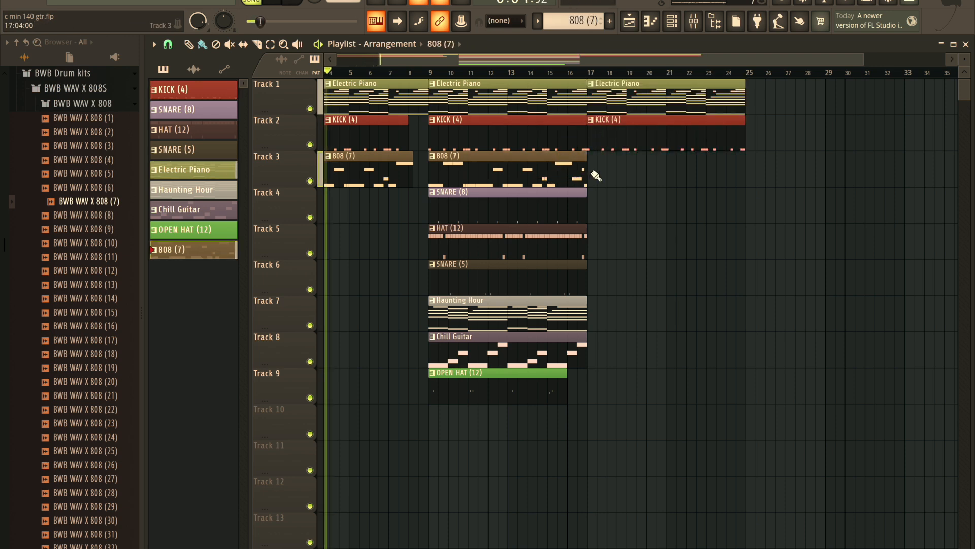
pyautogui.click(595, 175)
# Repeat the SNARE (8), HAT (12) and SNARE (5) patterns at bar 17 on tracks 4 to 6.
pyautogui.click(563, 200)
pyautogui.click(590, 211)
pyautogui.click(561, 251)
pyautogui.click(590, 249)
pyautogui.click(561, 285)
pyautogui.click(589, 285)
# Repeat the Haunting Hour, Chill Guitar and OPEN HAT (12) patterns at bar 17 on tracks 7 to 9.
pyautogui.click(584, 316)
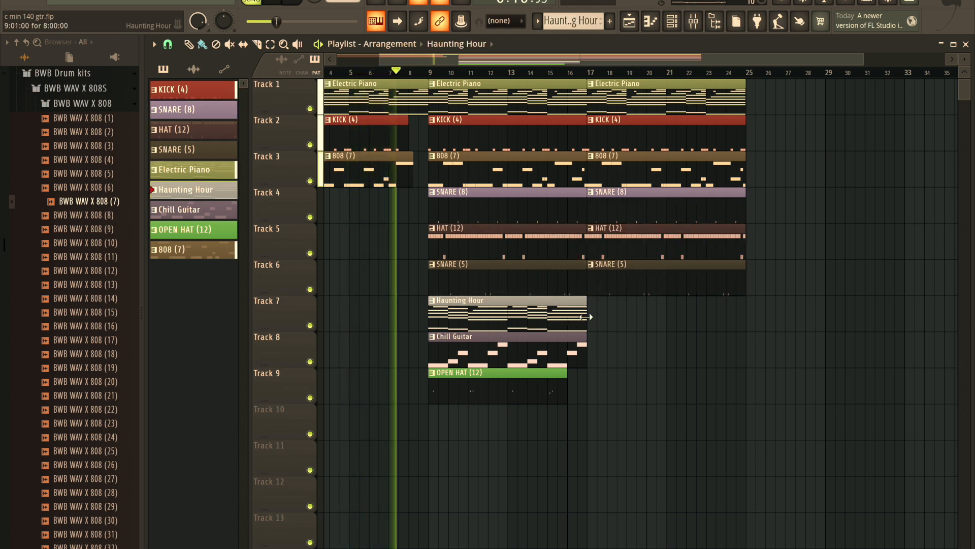
pyautogui.click(589, 317)
pyautogui.click(583, 348)
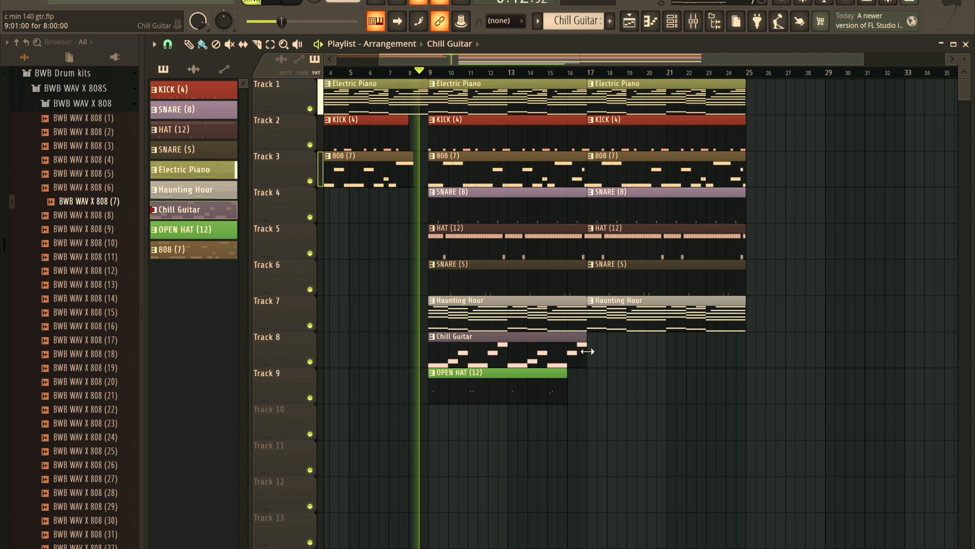
pyautogui.click(588, 351)
pyautogui.click(529, 395)
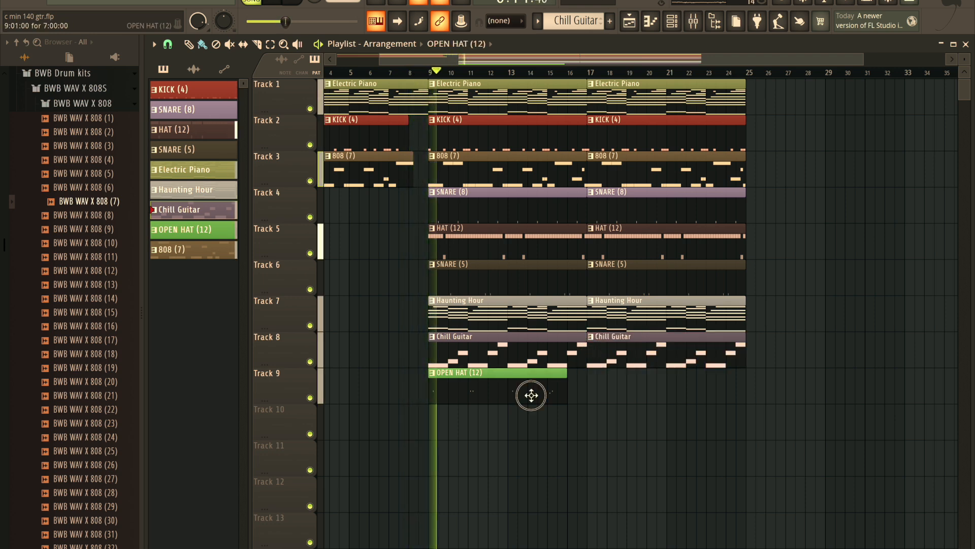
pyautogui.click(592, 390)
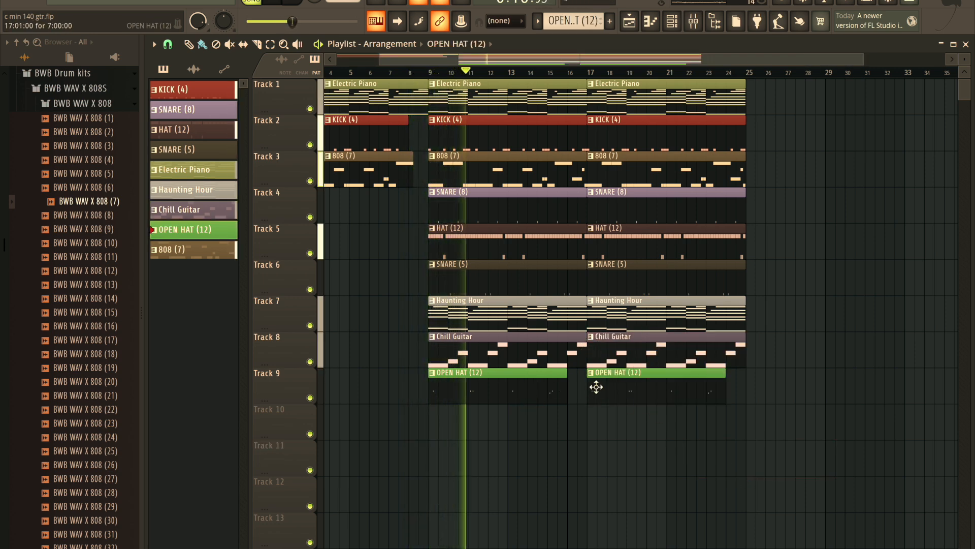
# Trim the starts of the second HAT (12) and SNARE (8) clips from bar 17 to bar 19.
pyautogui.moveTo(590, 240); pyautogui.dragTo(632, 242)
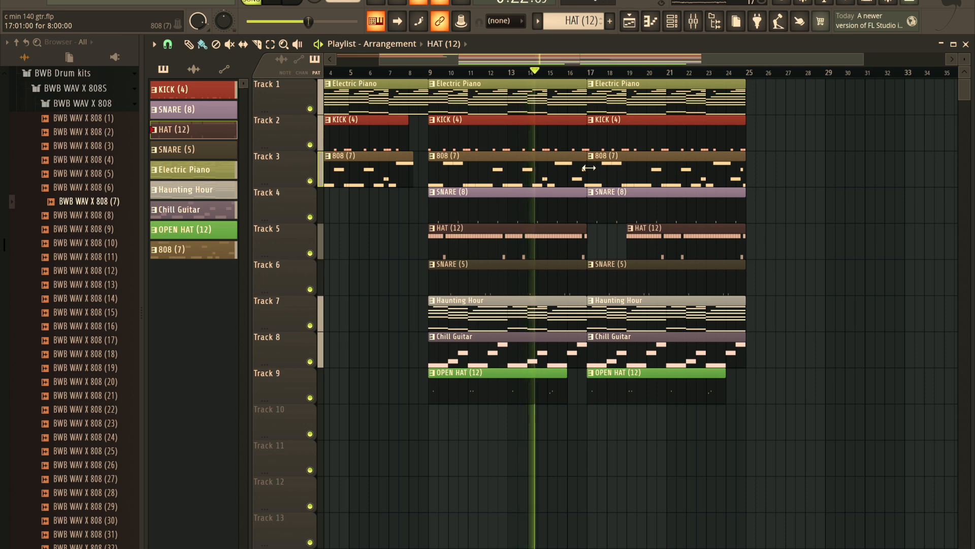
pyautogui.moveTo(590, 205); pyautogui.dragTo(621, 202)
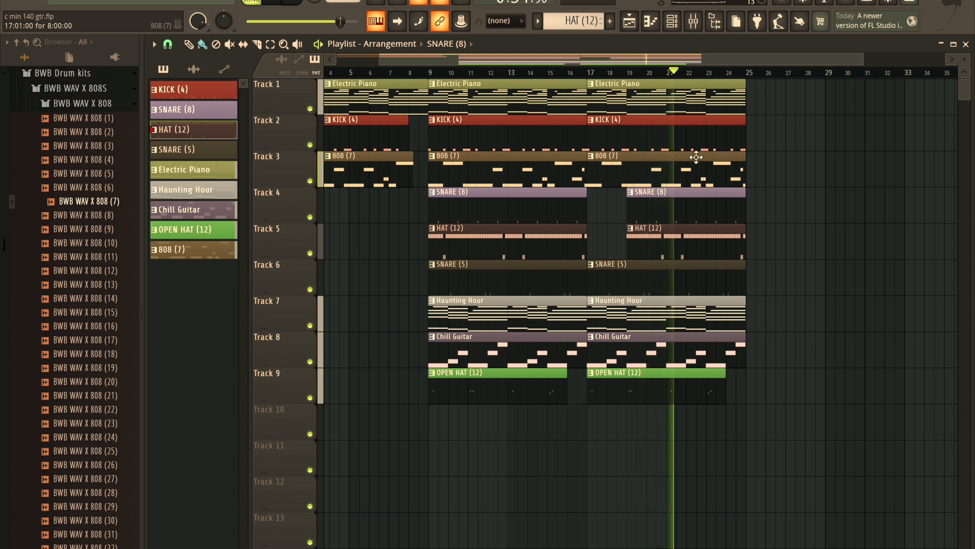
# Place an Electric Piano clip on track 1 and a Chill Guitar clip on track 8, both starting at bar 25.
pyautogui.moveTo(643, 59); pyautogui.dragTo(746, 60)
pyautogui.scroll(-2, 694, 80)
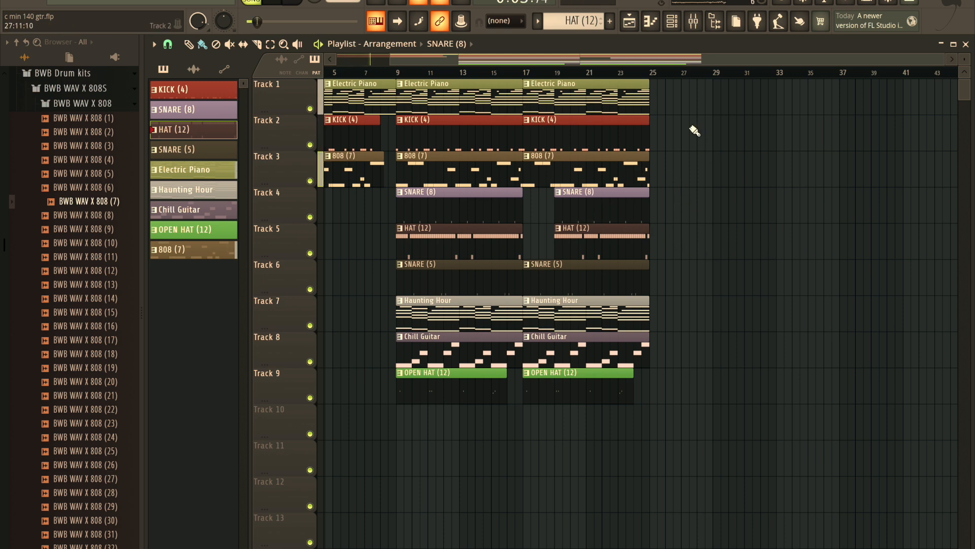
pyautogui.click(657, 103)
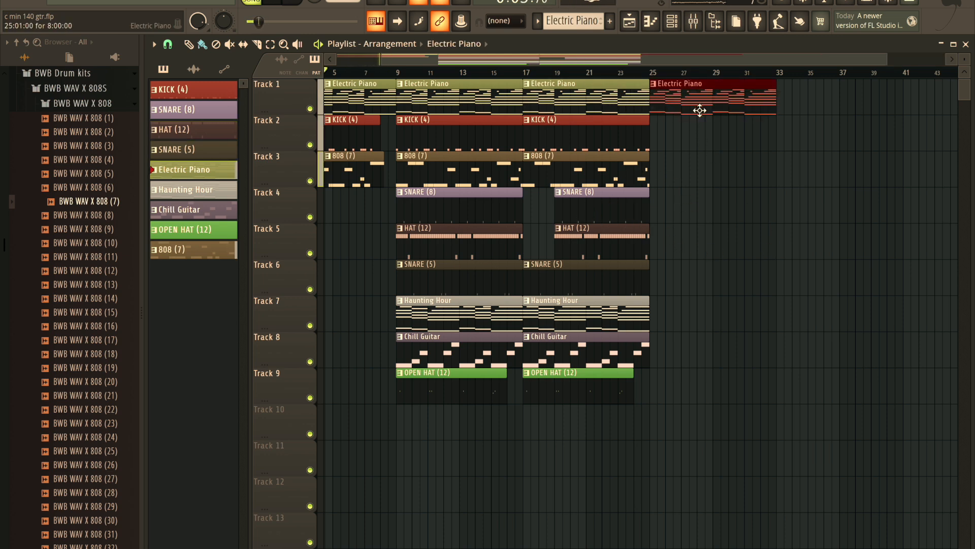
pyautogui.click(605, 342)
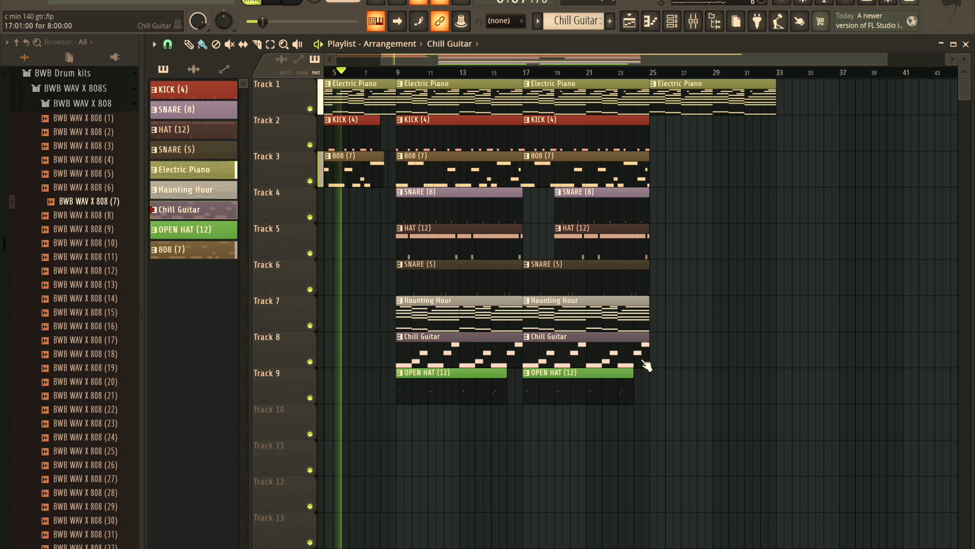
pyautogui.click(657, 361)
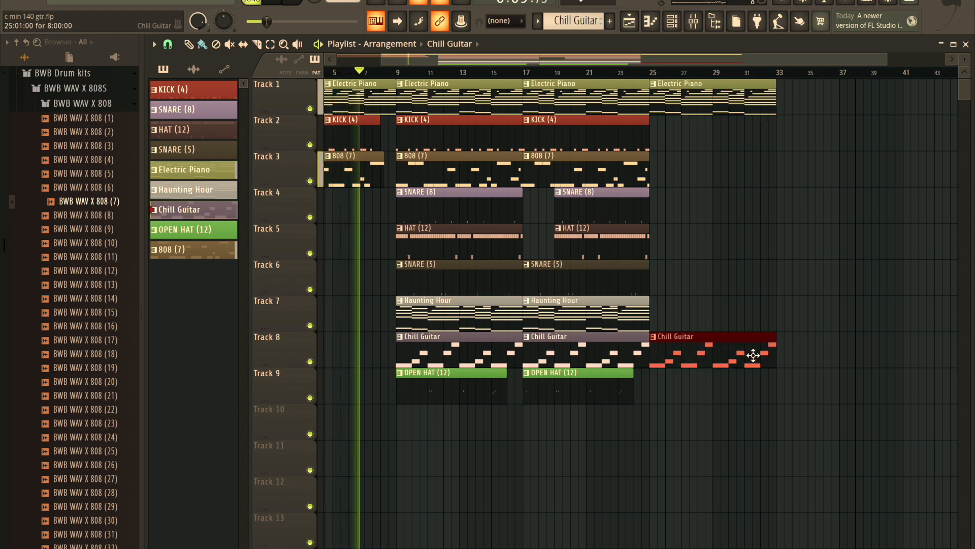